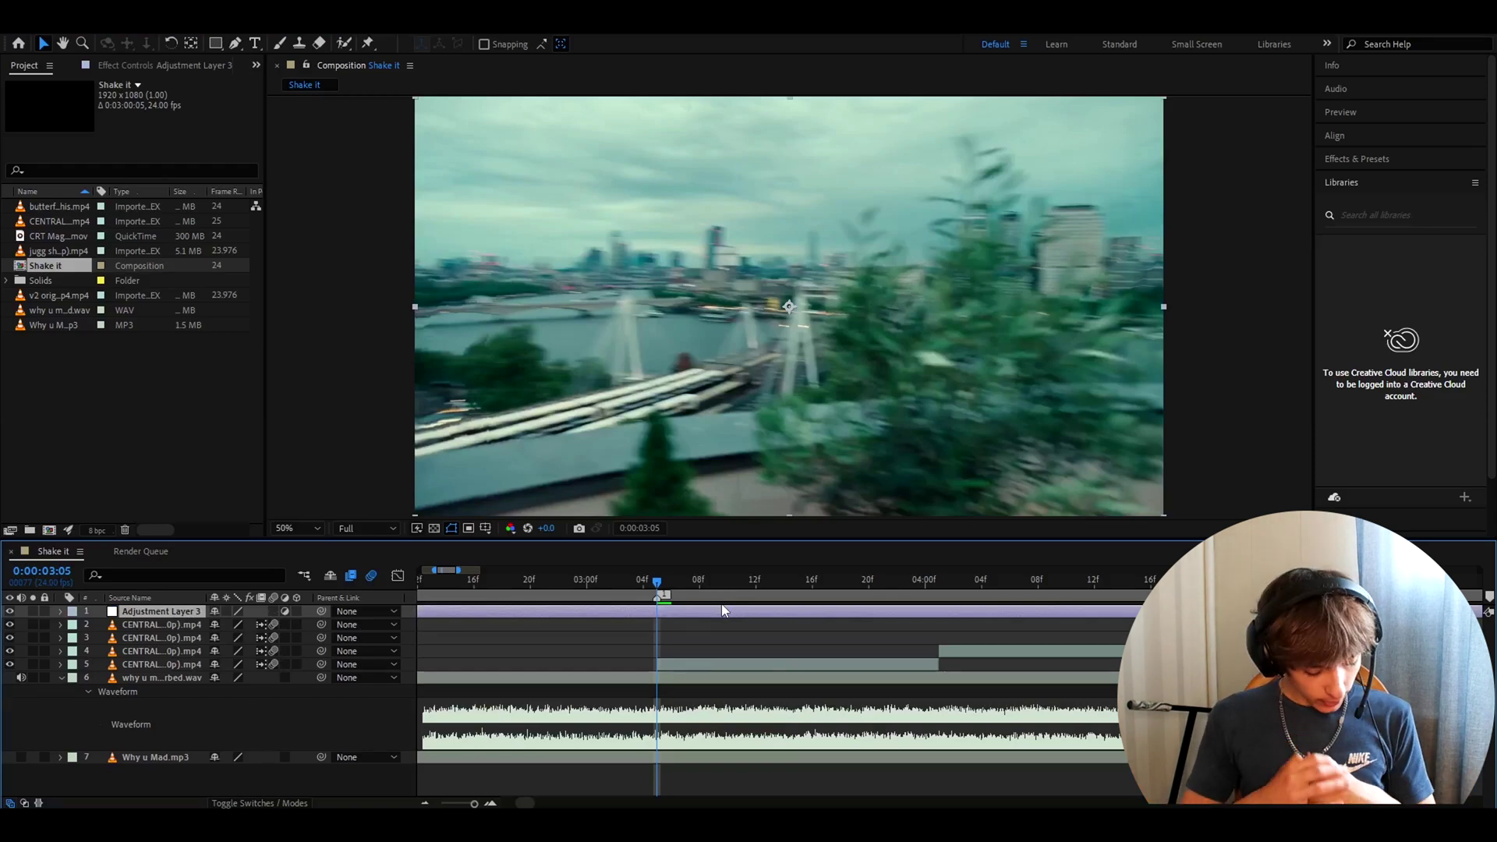
Apply the Transform effect to Adjustment Layer 3.
{"action": "key", "text": "ctrl+space"}
{"action": "type", "text": "transform"}
{"action": "key", "text": "Return"}
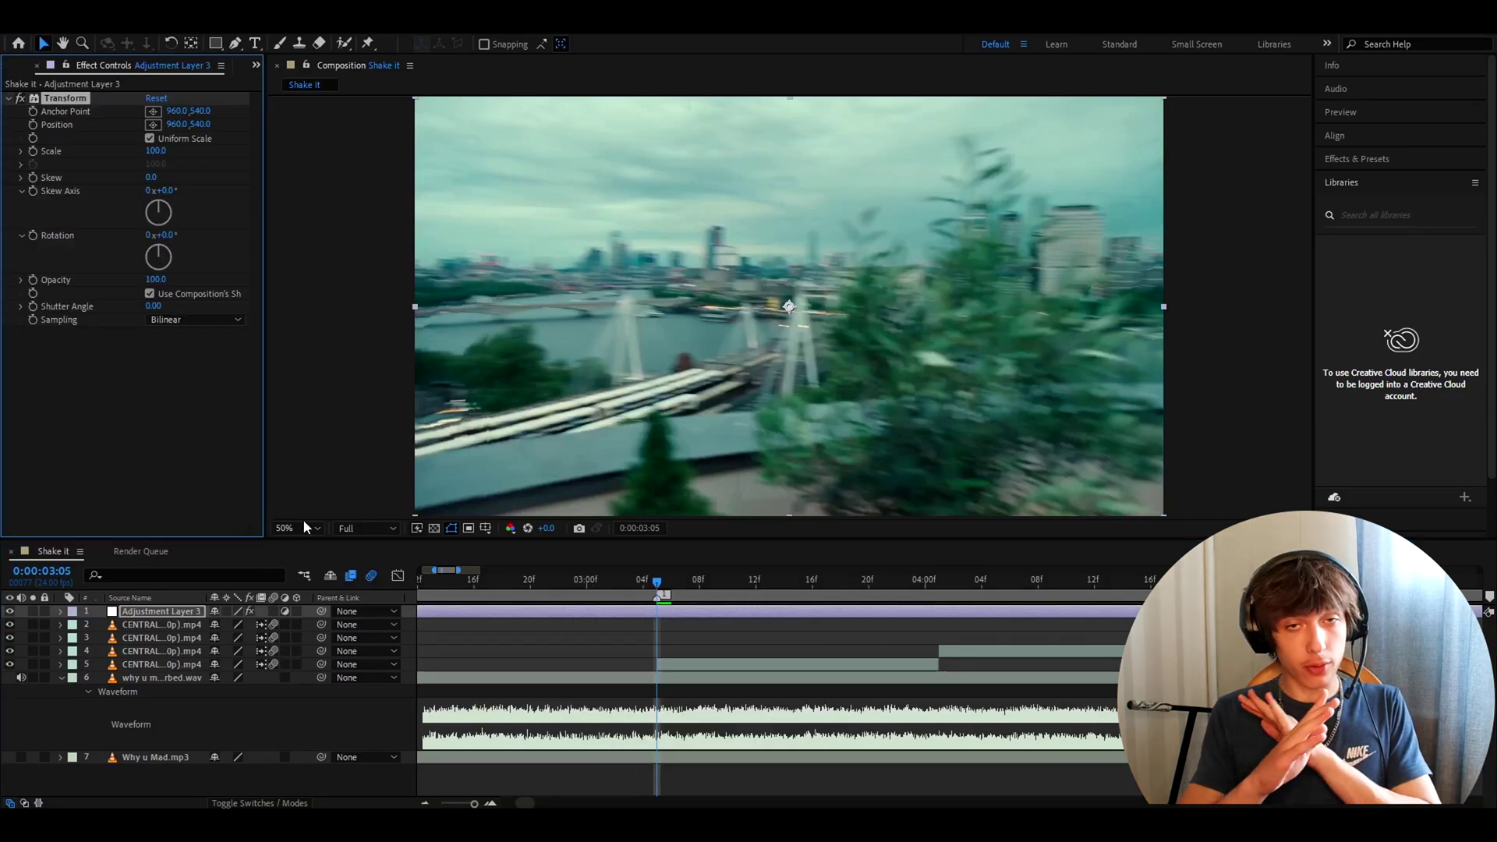
{"action": "left_click", "coordinate": [167, 613]}
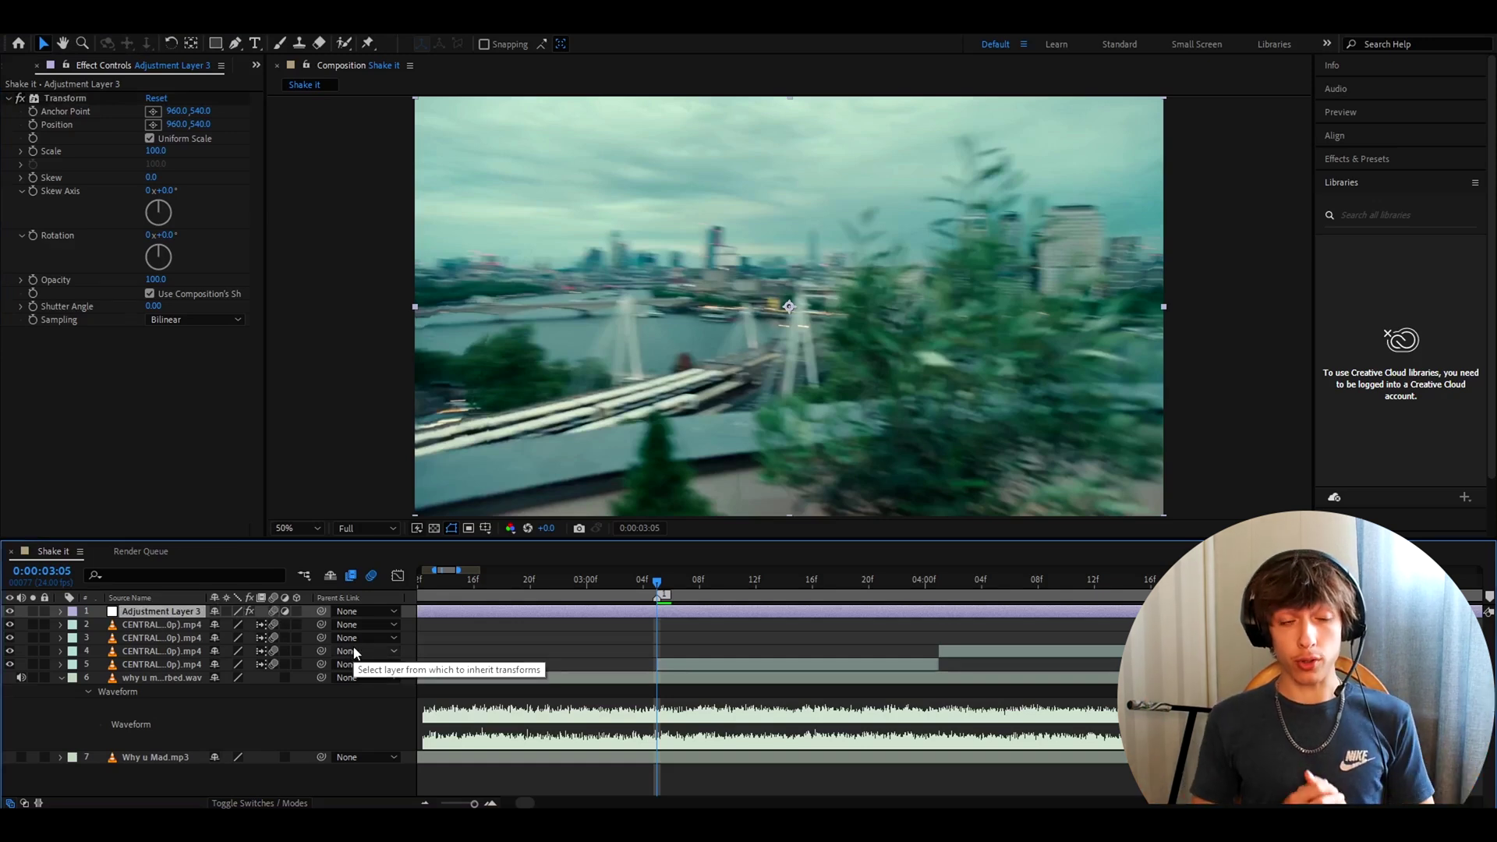
{"action": "left_click", "coordinate": [78, 98]}
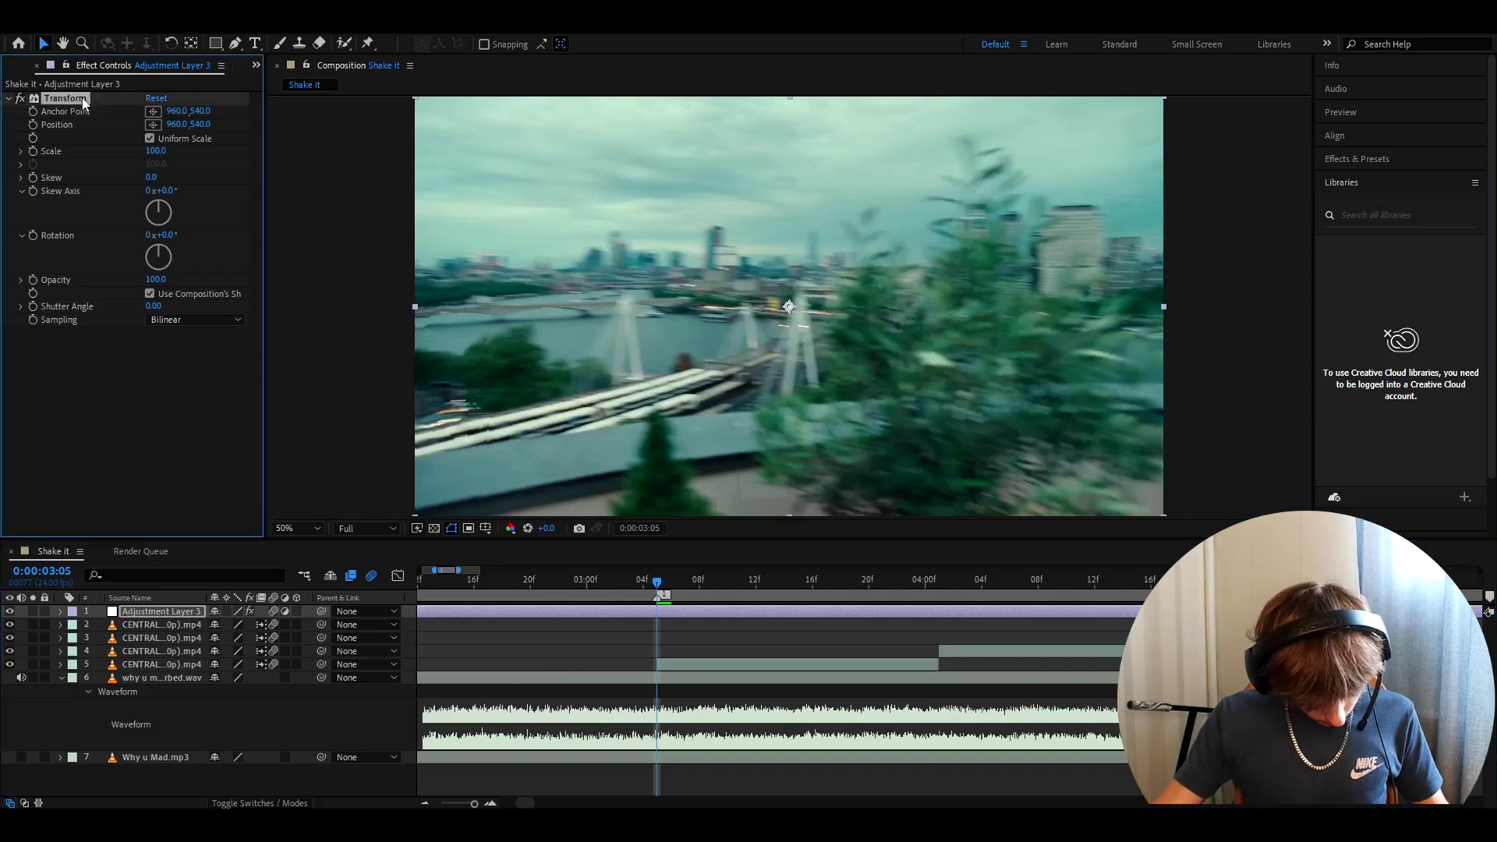
Add a Transform Scale keyframe with a value of 112.
{"action": "left_click", "coordinate": [33, 151]}
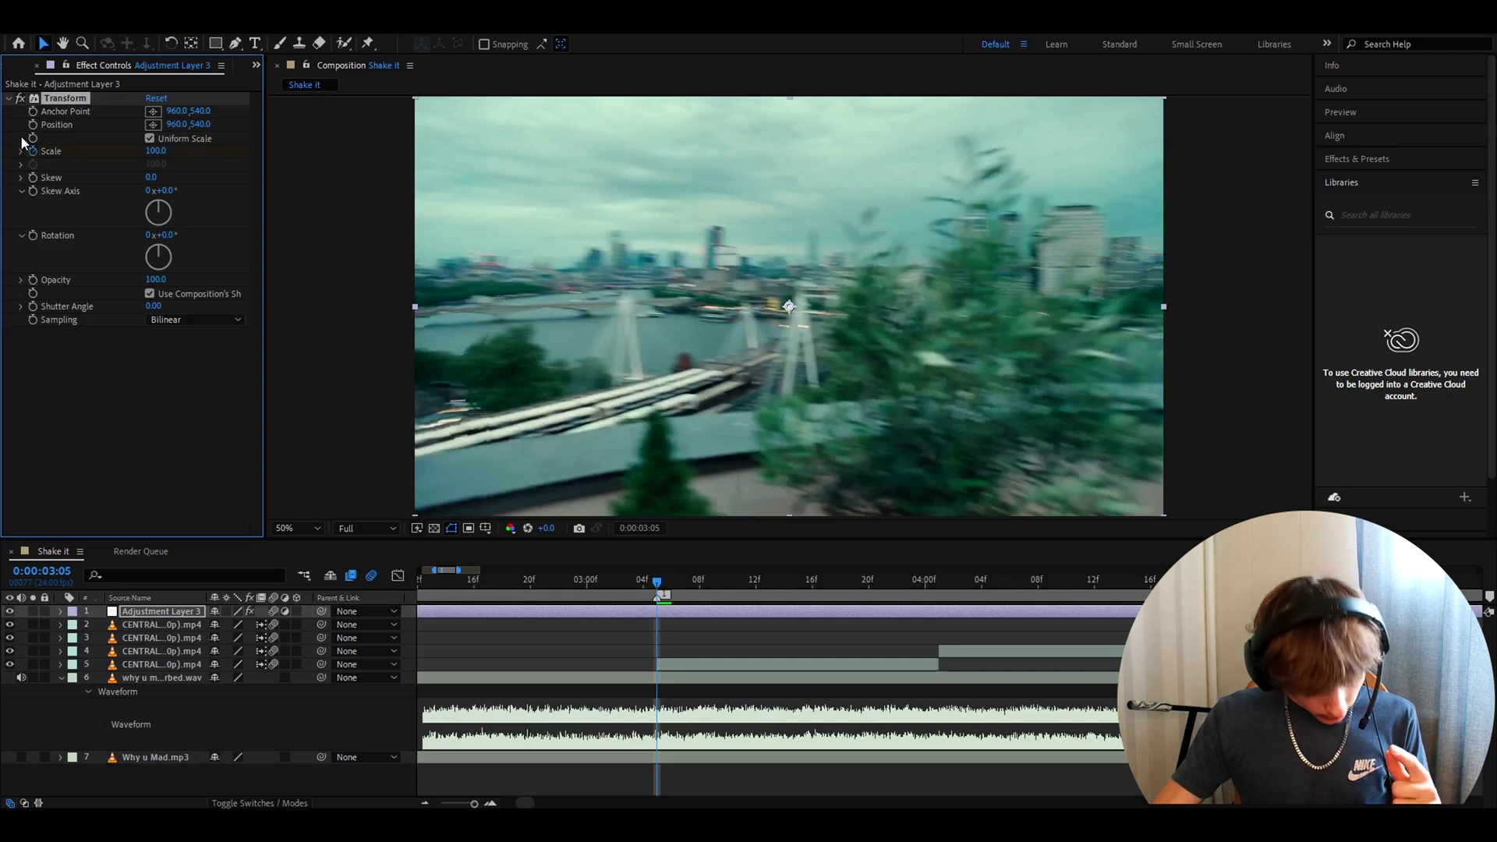
{"action": "left_click", "coordinate": [156, 151]}
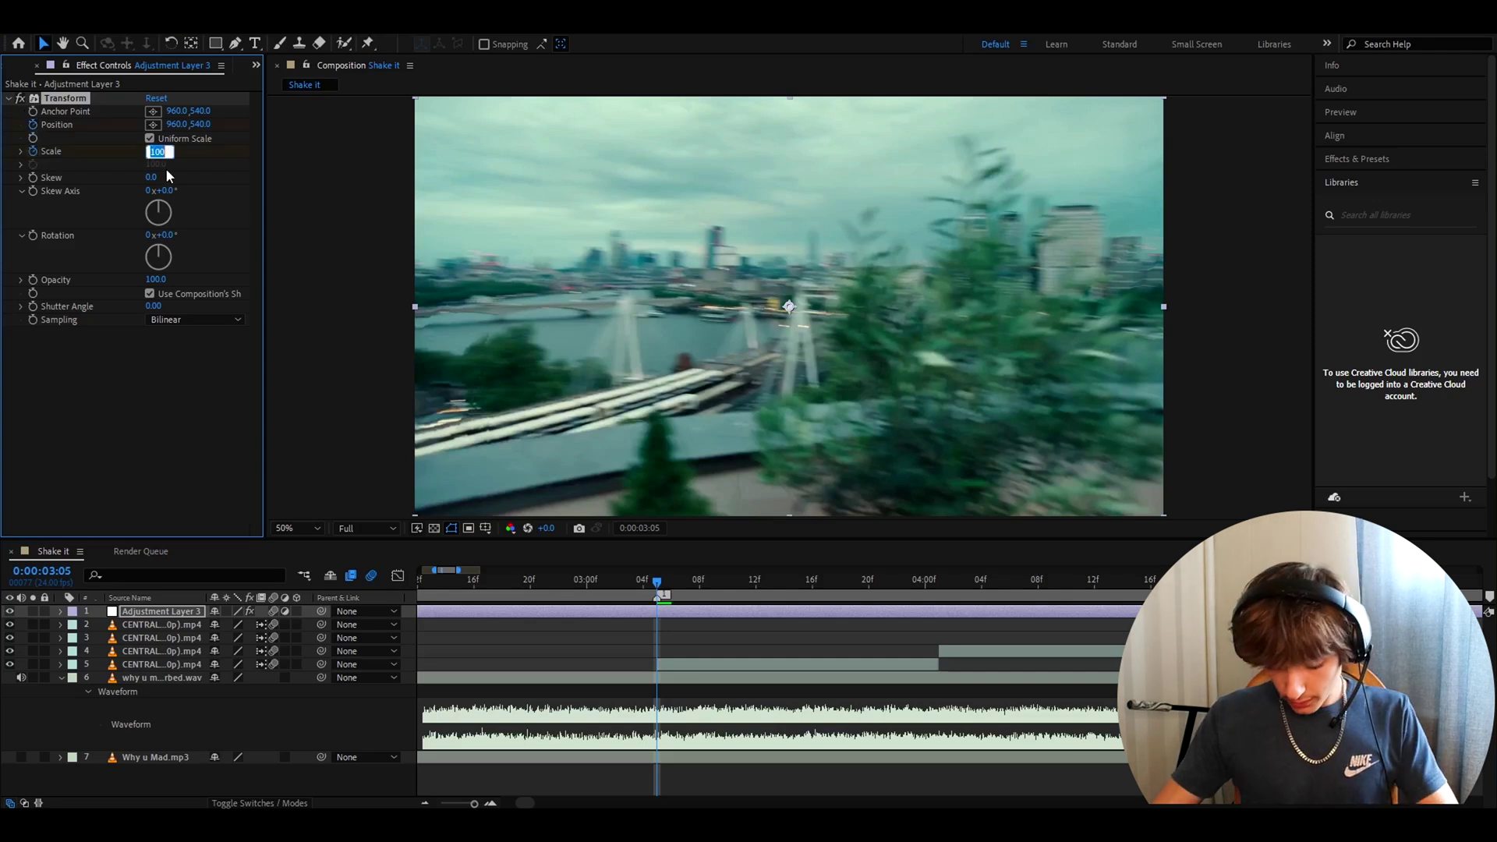
{"action": "type", "text": "112"}
{"action": "key", "text": "Return"}
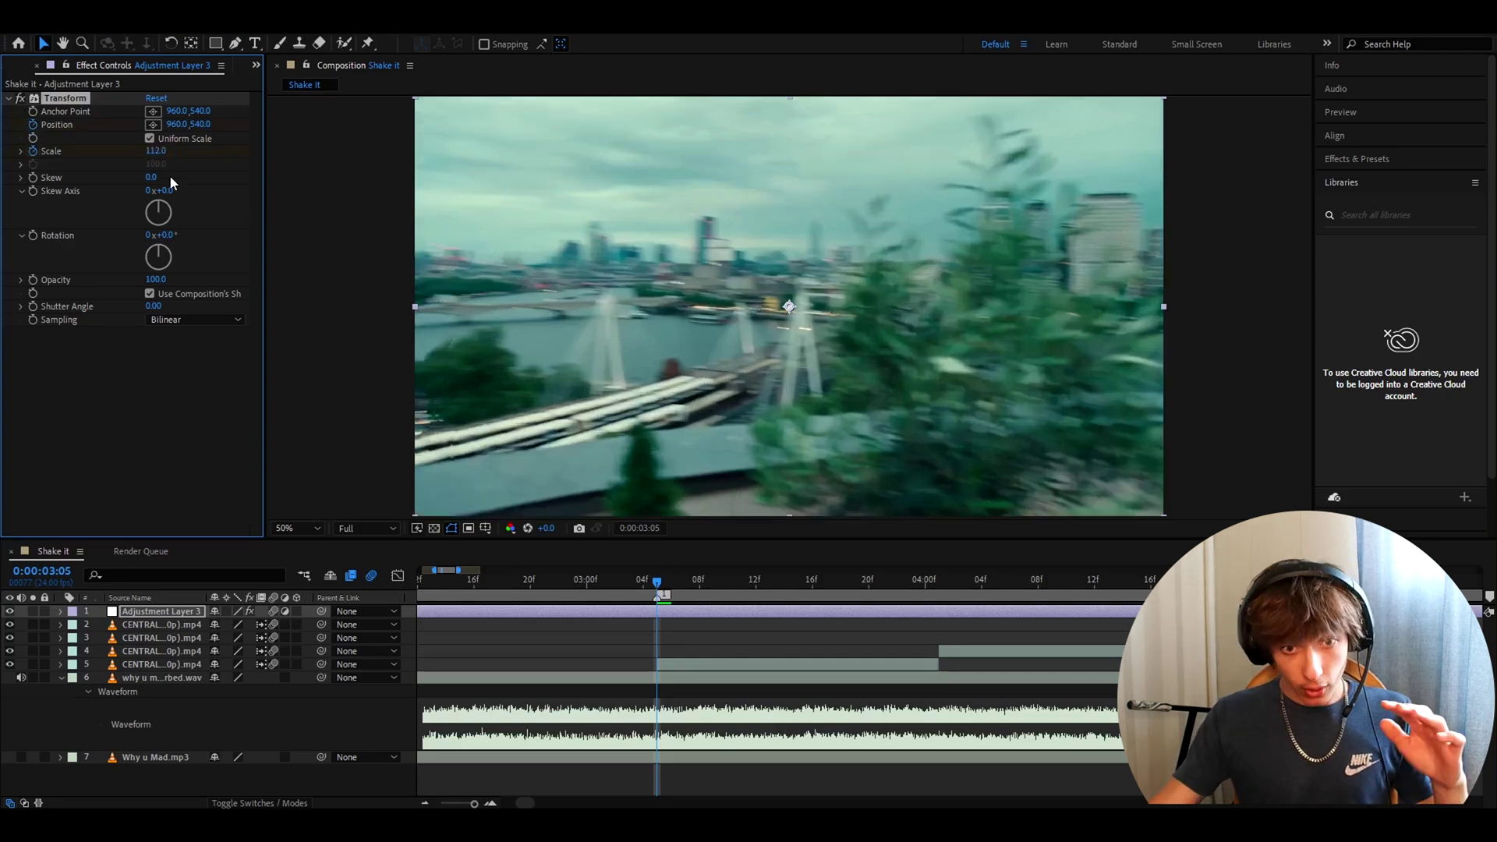
Split Adjustment Layer 3 at 0:00:03:05 and delete the half before it.
{"action": "left_click", "coordinate": [664, 616]}
{"action": "left_click", "coordinate": [664, 661]}
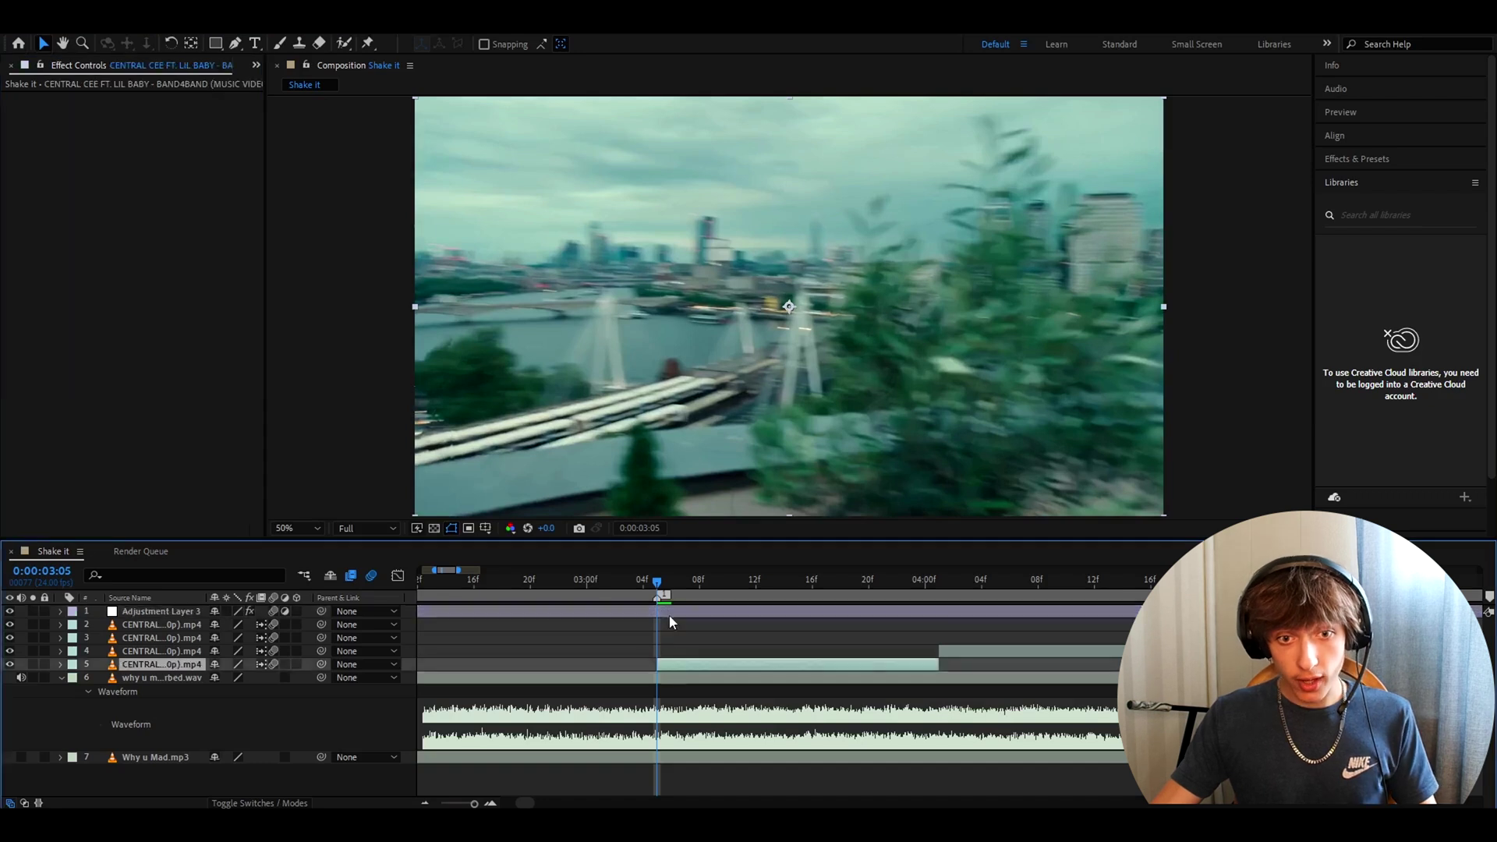
{"action": "left_click", "coordinate": [669, 614]}
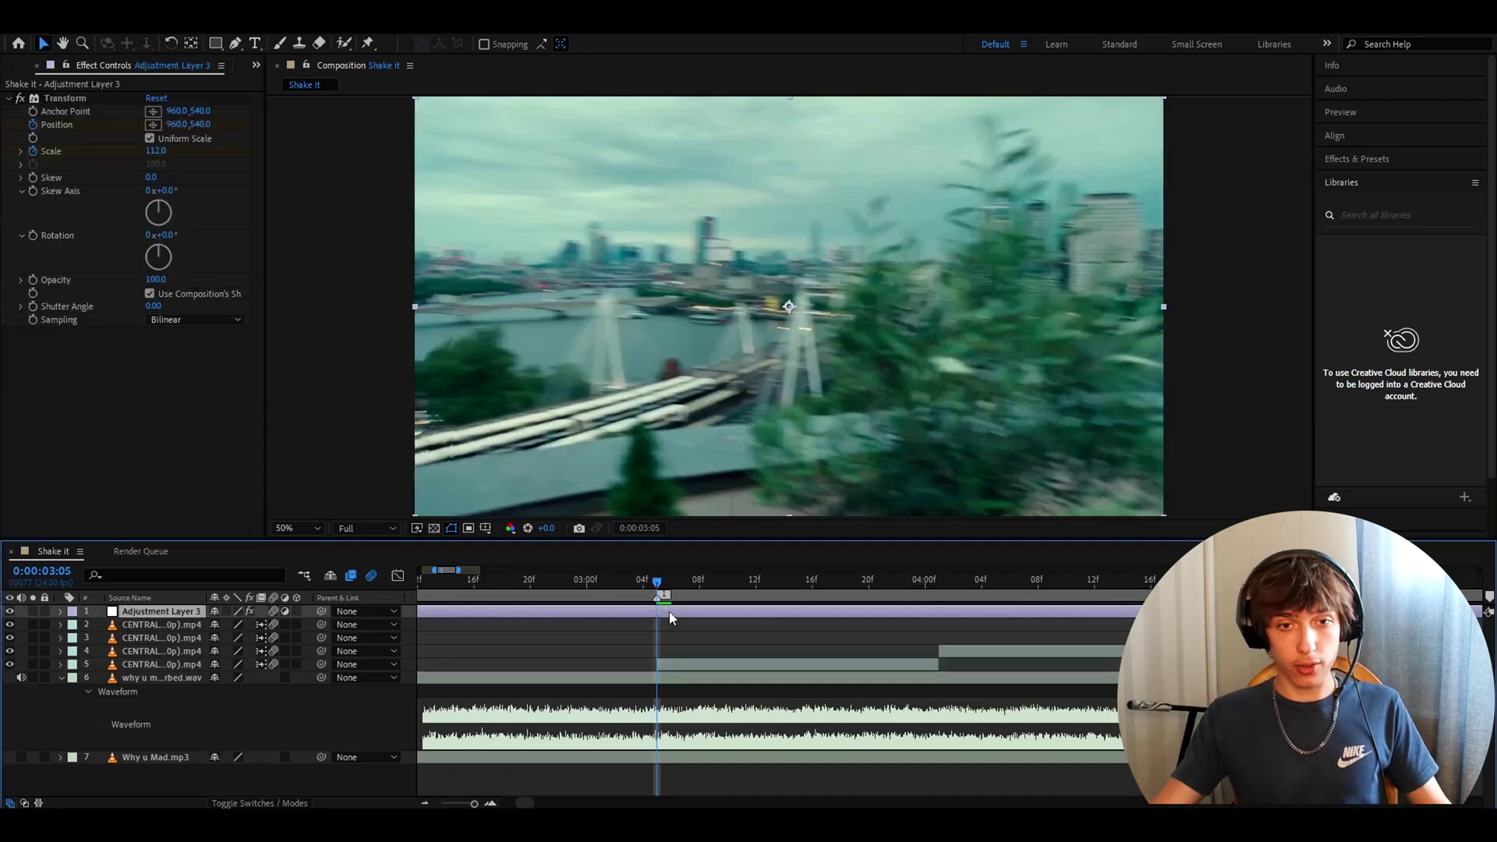
{"action": "key", "text": "ctrl+shift+d"}
{"action": "left_click", "coordinate": [615, 624]}
{"action": "key", "text": "Delete"}
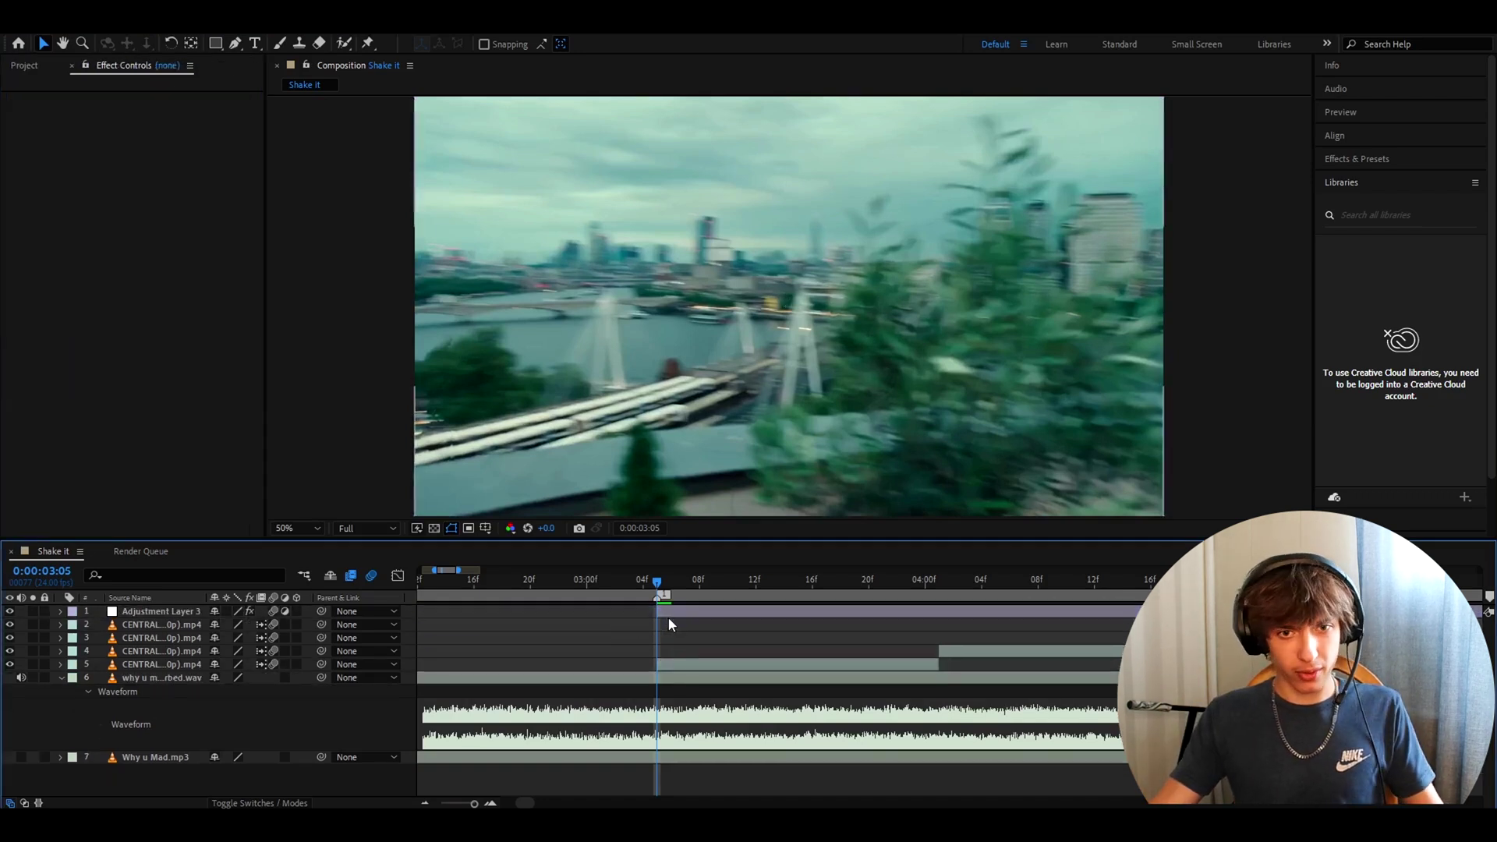
Put the playhead at 0:00:03:05, the first frame of Adjustment Layer 3.
{"action": "left_click", "coordinate": [668, 616]}
{"action": "left_click_drag", "start_coordinate": [678, 585], "coordinate": [990, 581]}
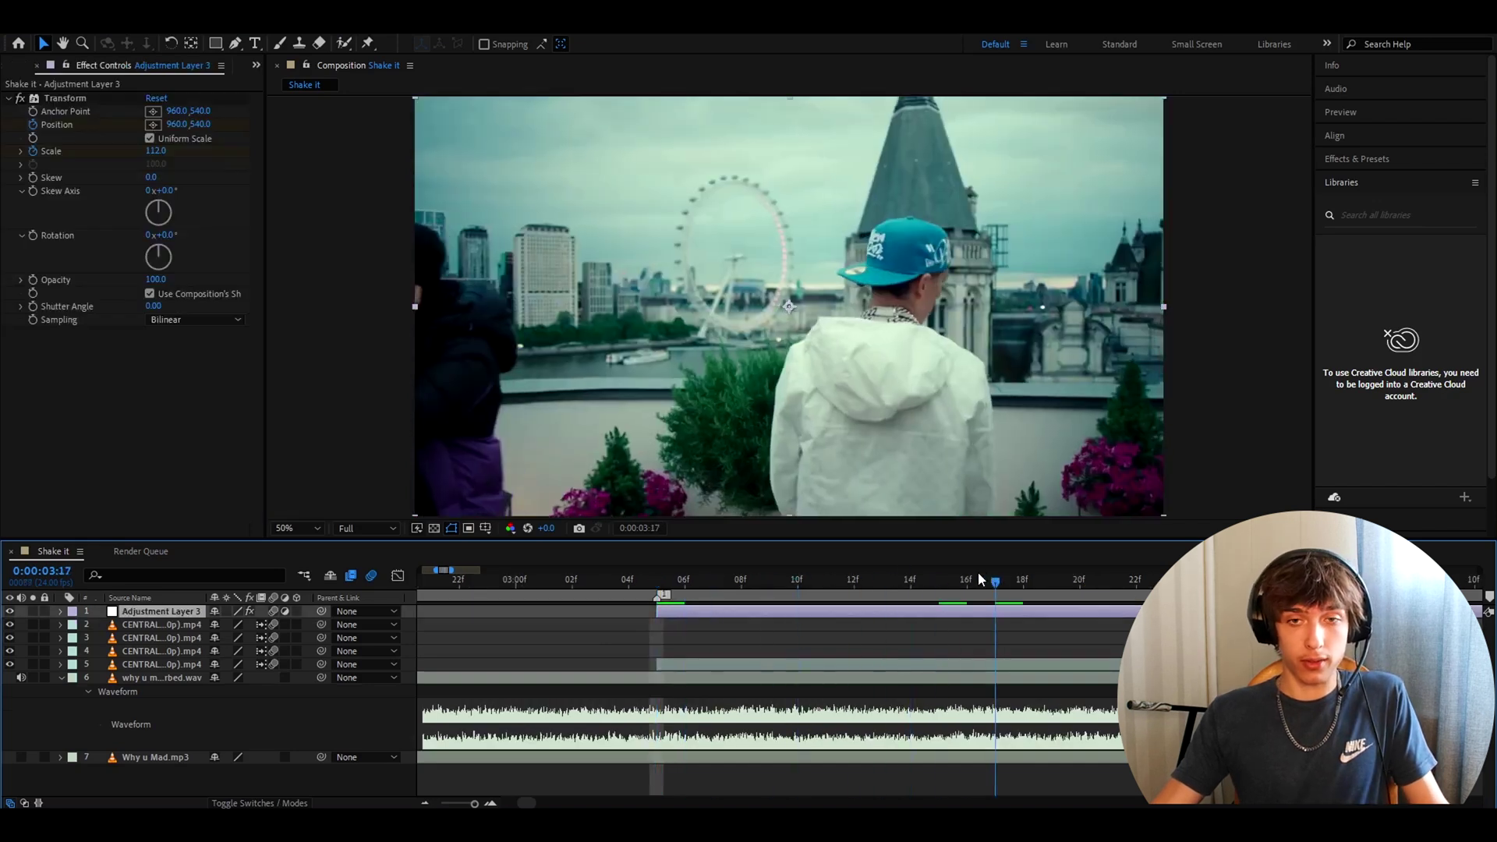
{"action": "left_click", "coordinate": [641, 579]}
{"action": "key", "text": "Page_Down"}
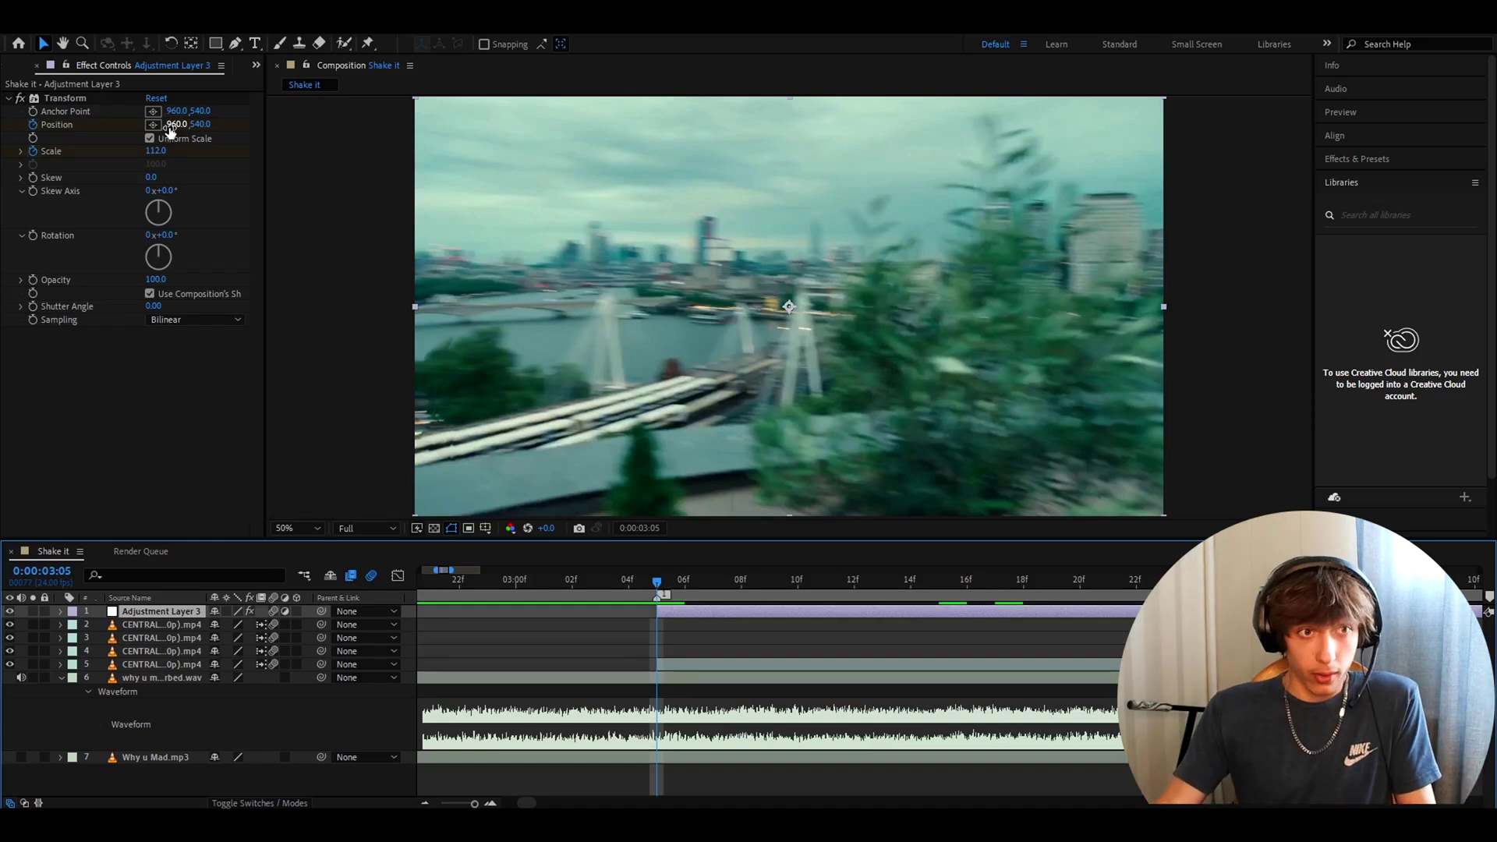
Set Transform Position to X 1030 and Y 587.
{"action": "left_click", "coordinate": [173, 125]}
{"action": "type", "text": "10"}
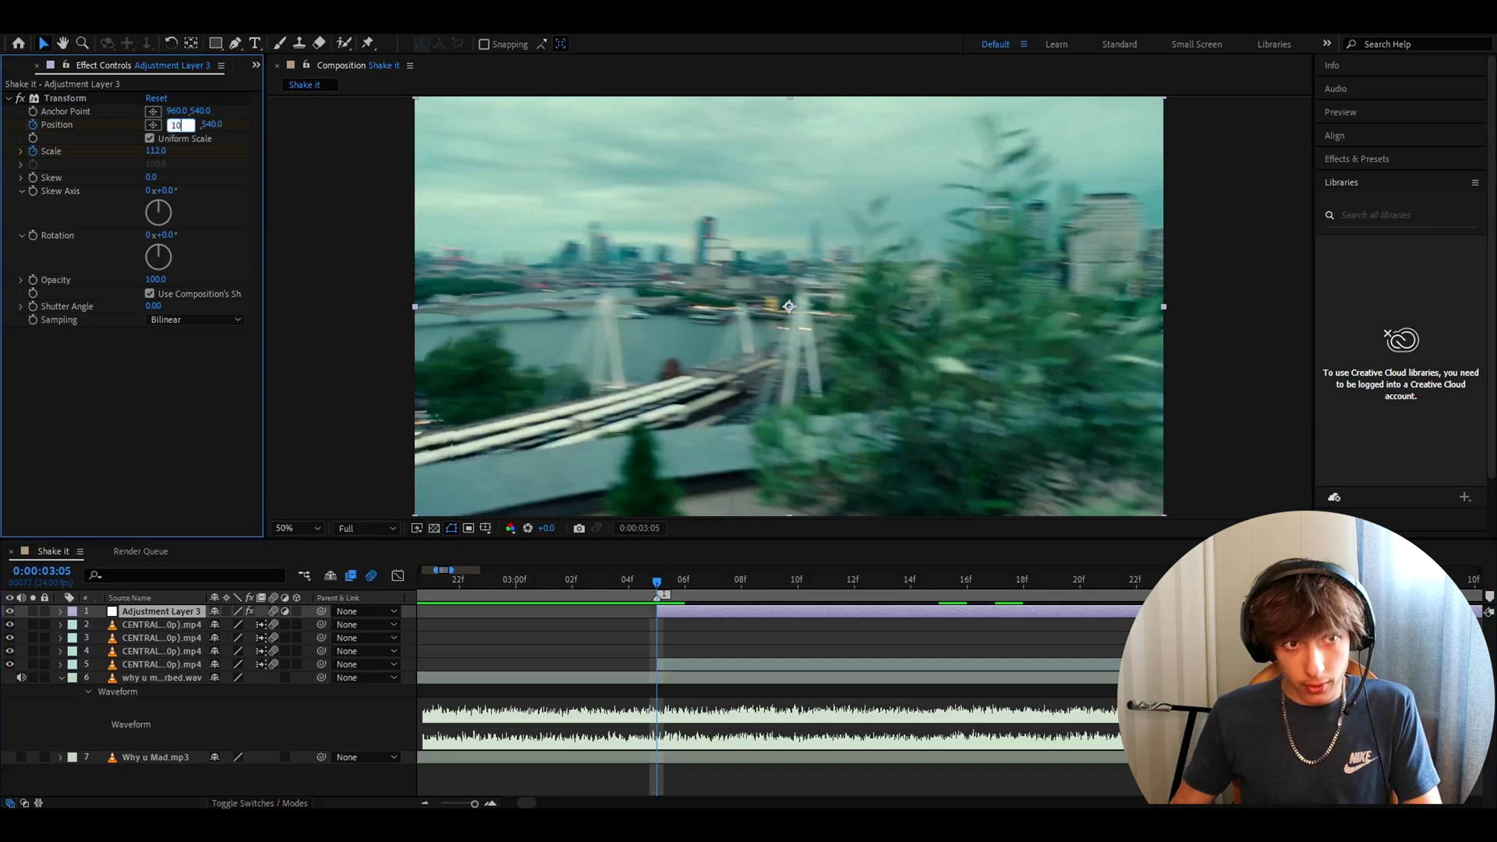
{"action": "type", "text": "30"}
{"action": "left_click", "coordinate": [212, 125]}
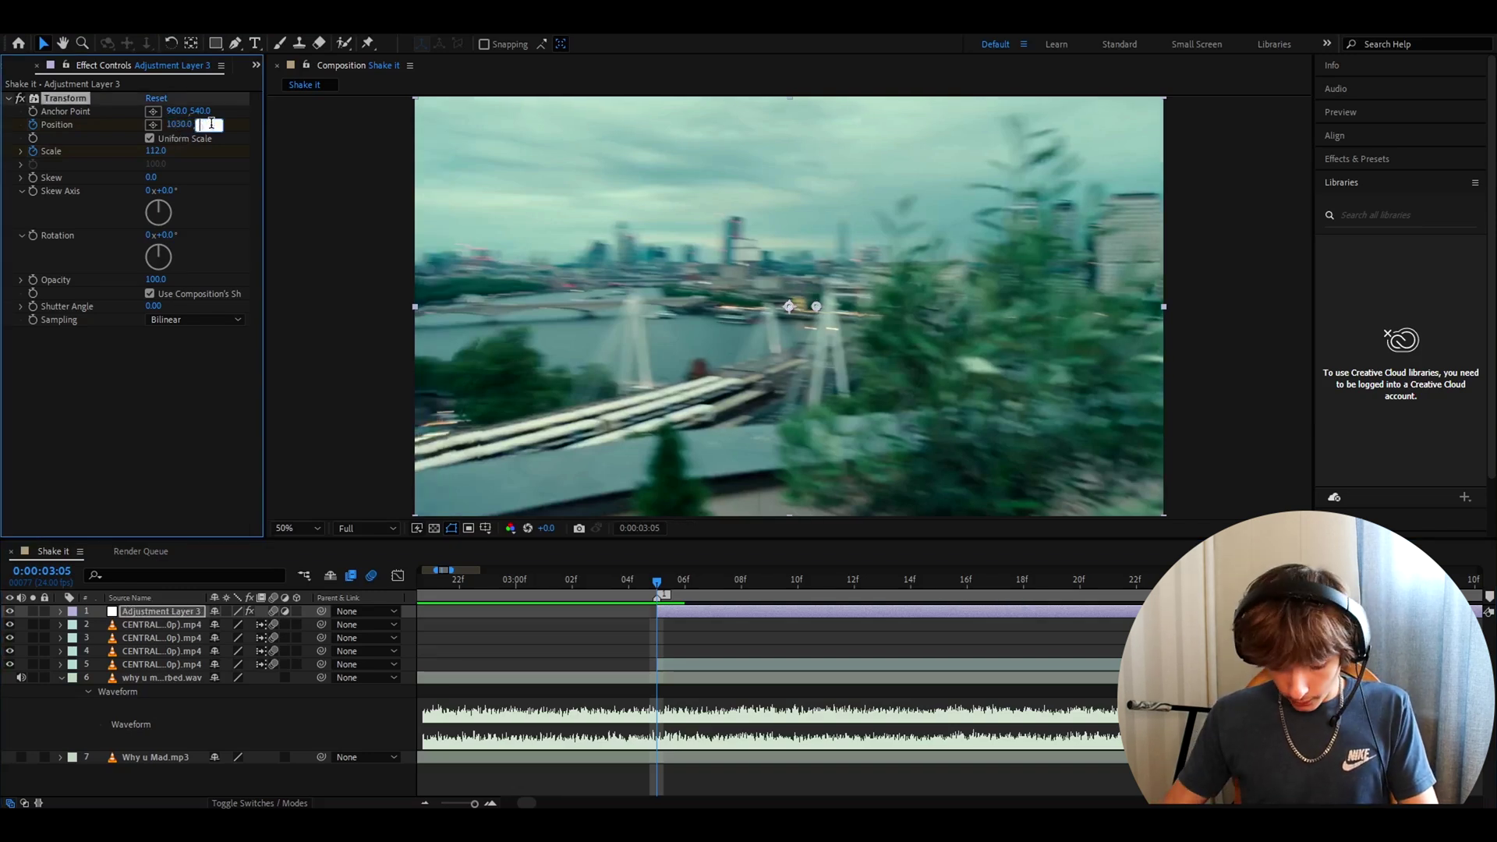
{"action": "type", "text": "587"}
{"action": "key", "text": "Return"}
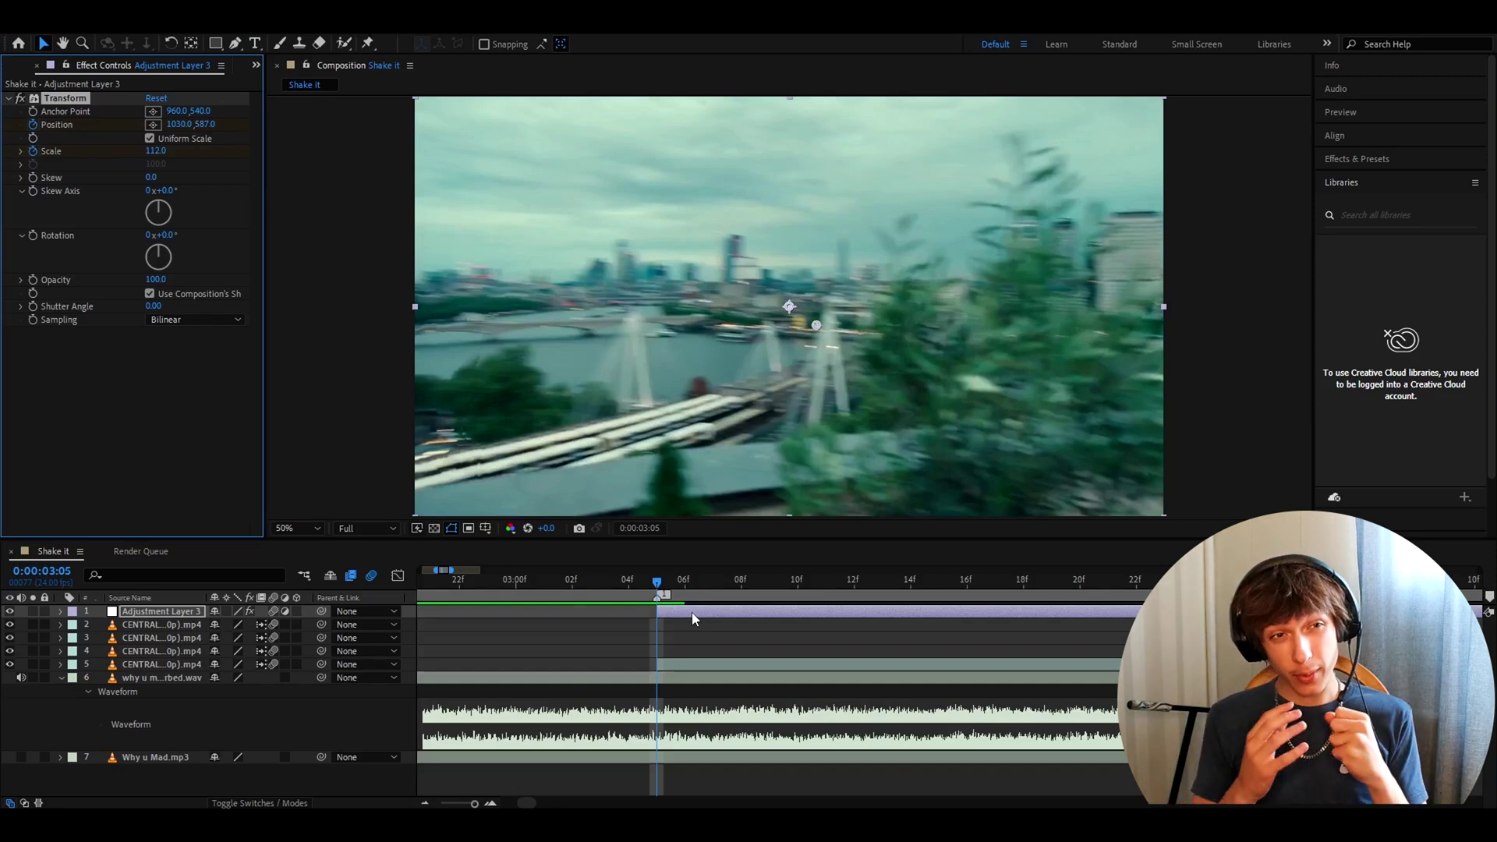
Apply Turbulent Displace to Adjustment Layer 3 from Effects & Presets.
{"action": "left_click", "coordinate": [1356, 158]}
{"action": "left_click", "coordinate": [1362, 179]}
{"action": "type", "text": "t"}
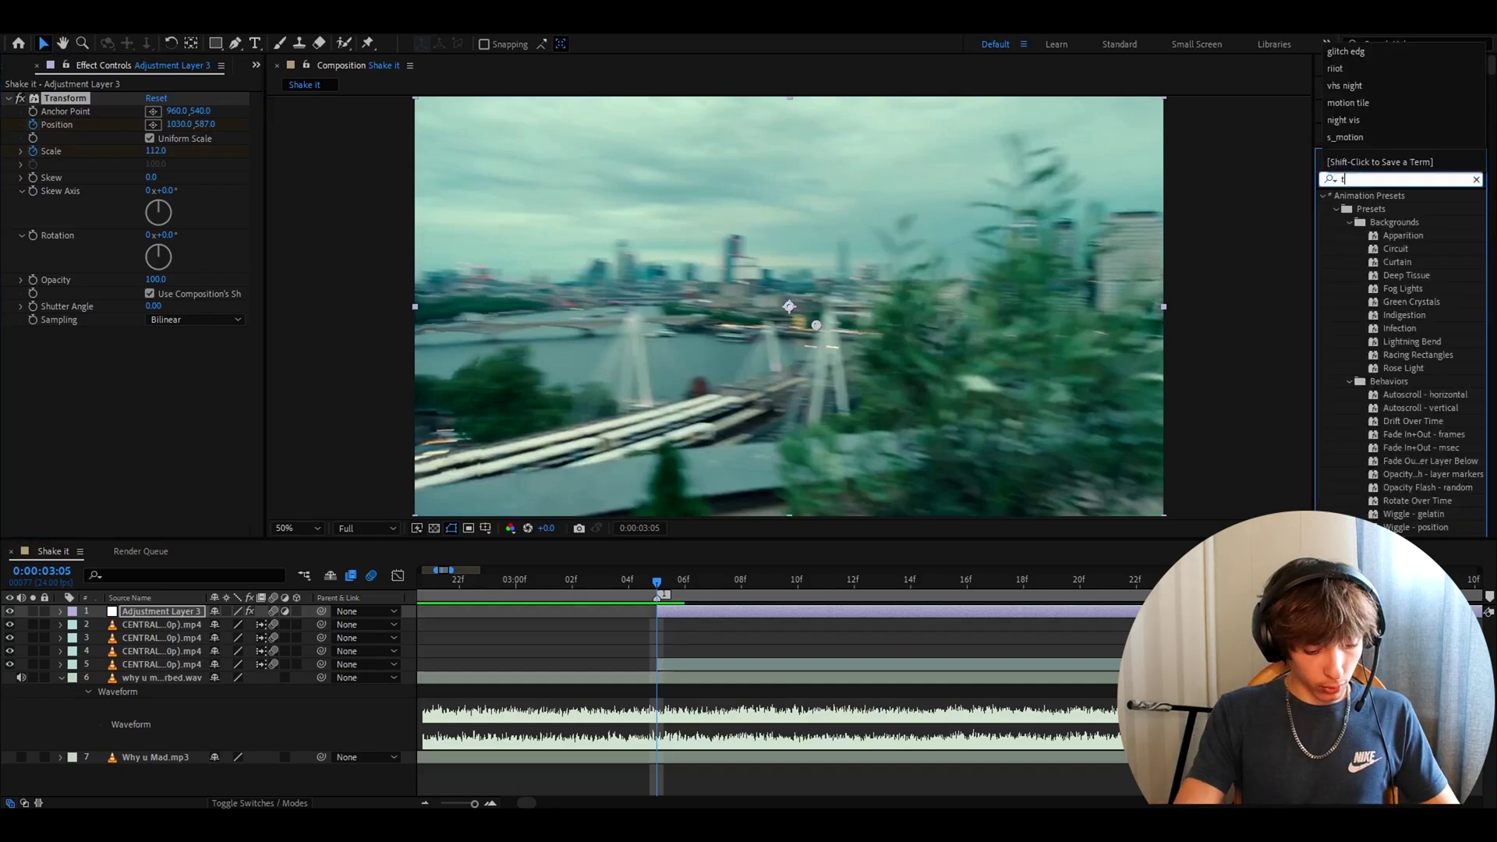
{"action": "type", "text": "urbulent"}
{"action": "left_click_drag", "start_coordinate": [1392, 208], "coordinate": [103, 137]}
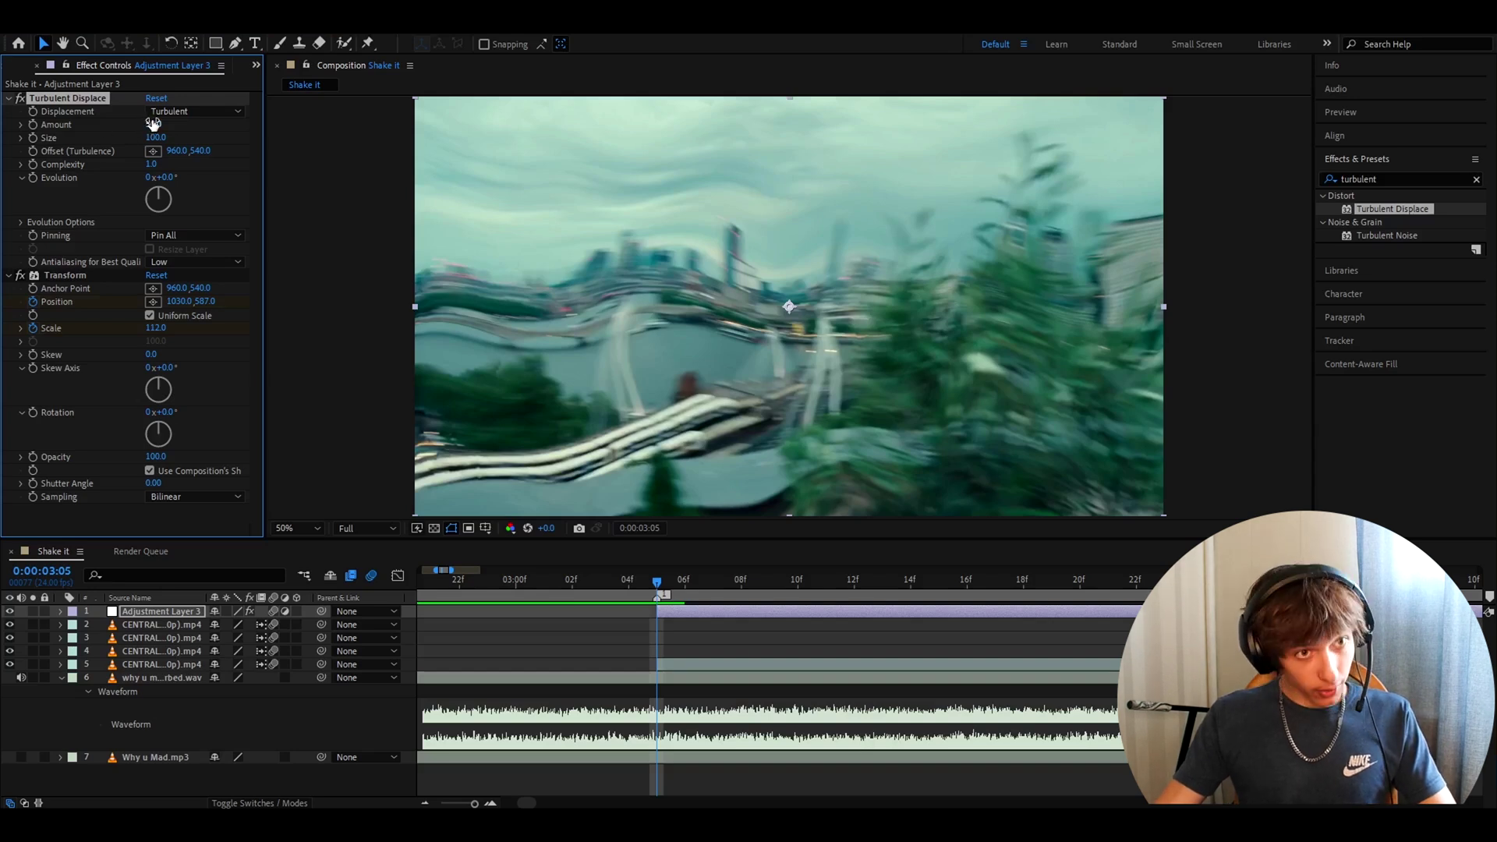
Set Turbulent Displace Amount to -20 with a keyframe, and Size to 200.
{"action": "type", "text": "-20"}
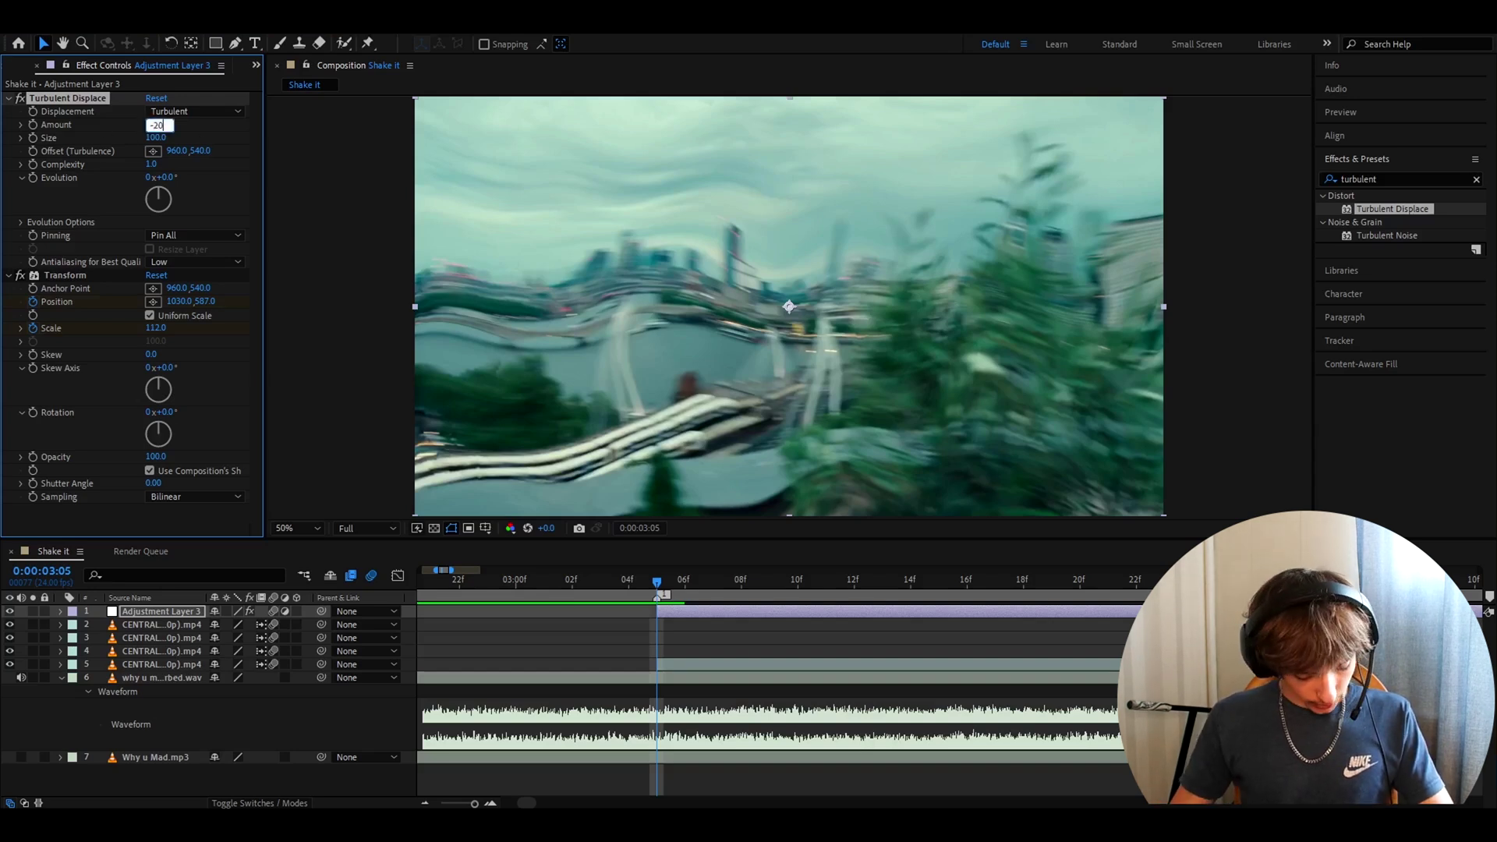
{"action": "key", "text": "Return"}
{"action": "left_click", "coordinate": [33, 124]}
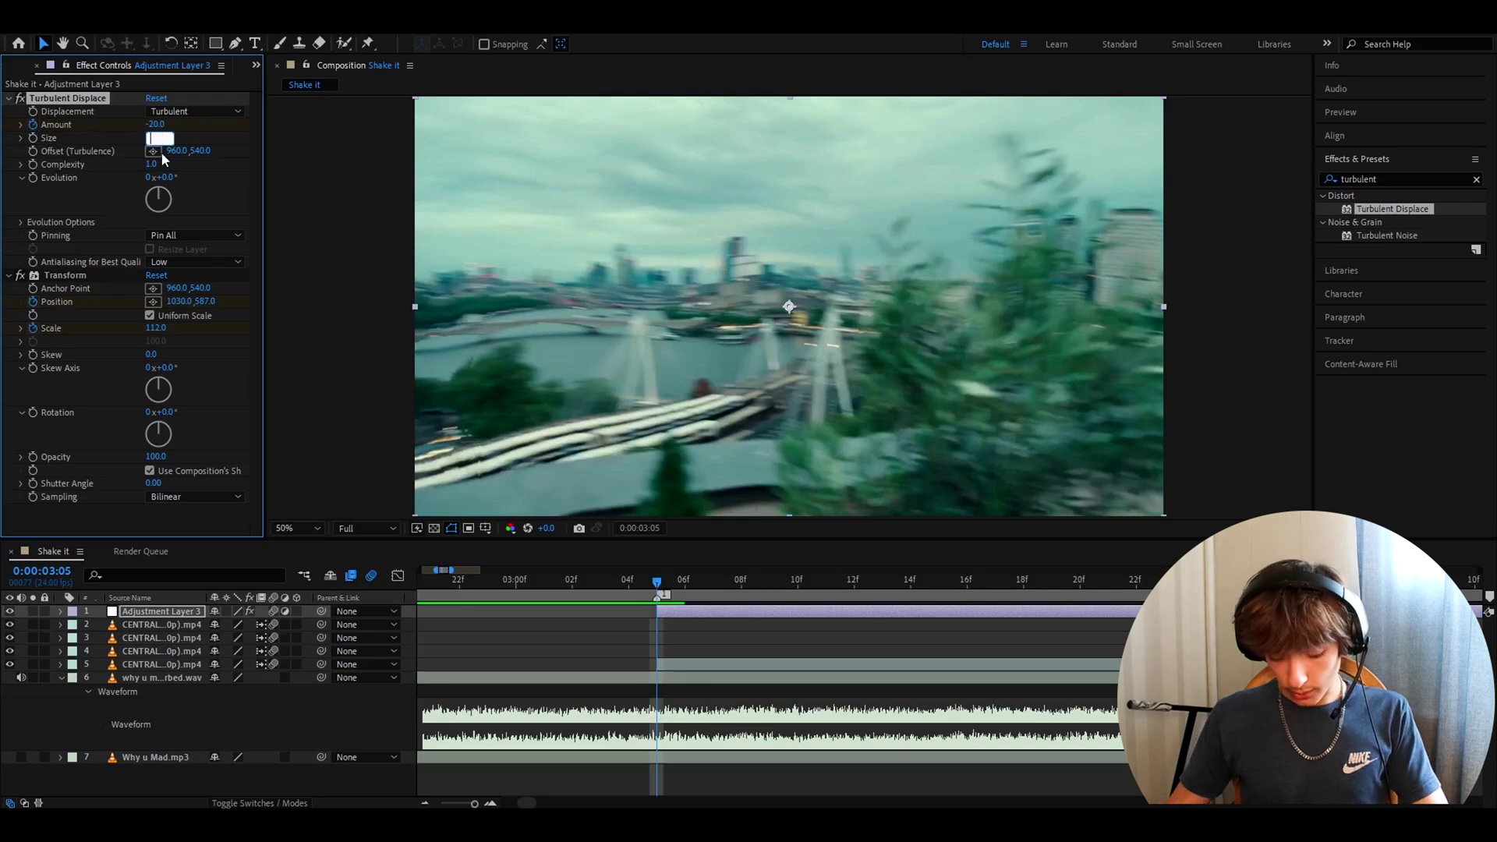
{"action": "type", "text": "200"}
{"action": "key", "text": "Return"}
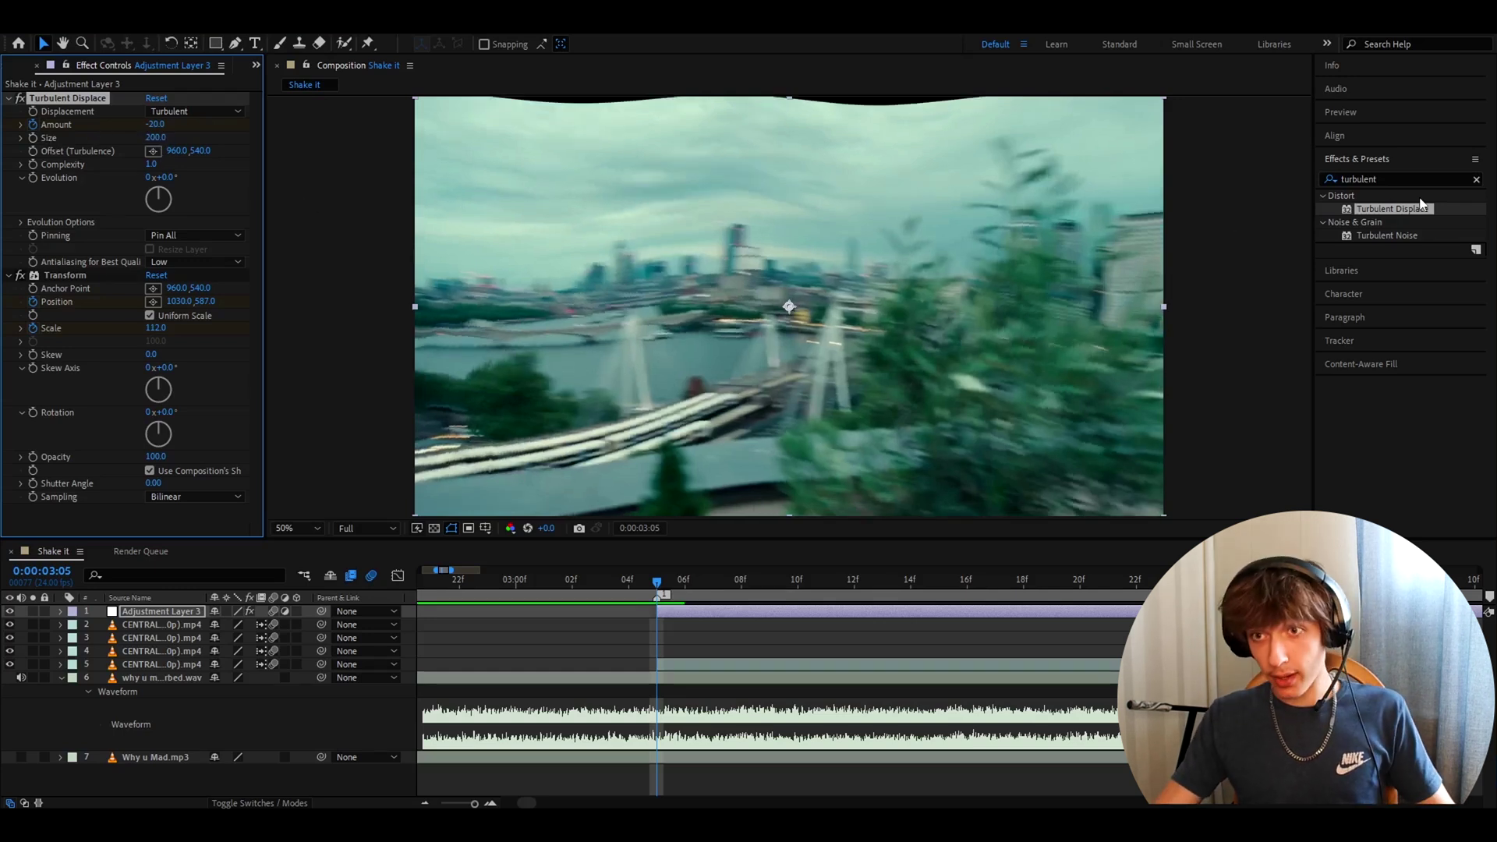
Apply Brightness & Contrast to Adjustment Layer 3 with Brightness set to 69.
{"action": "left_click", "coordinate": [1395, 178]}
{"action": "type", "text": "brightness"}
{"action": "left_click_drag", "start_coordinate": [1412, 235], "coordinate": [120, 100]}
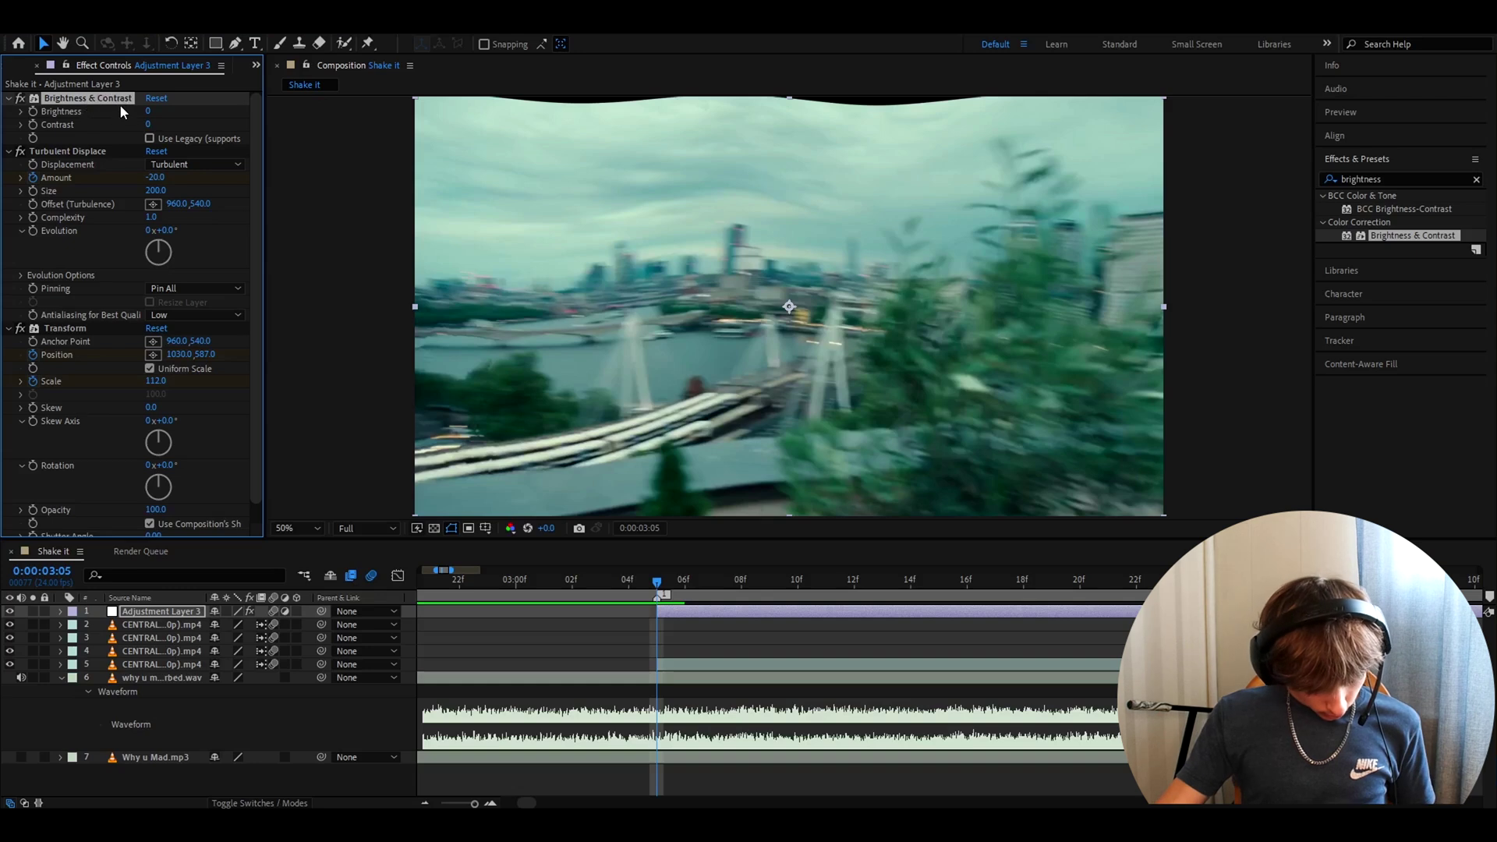
{"action": "left_click", "coordinate": [148, 112]}
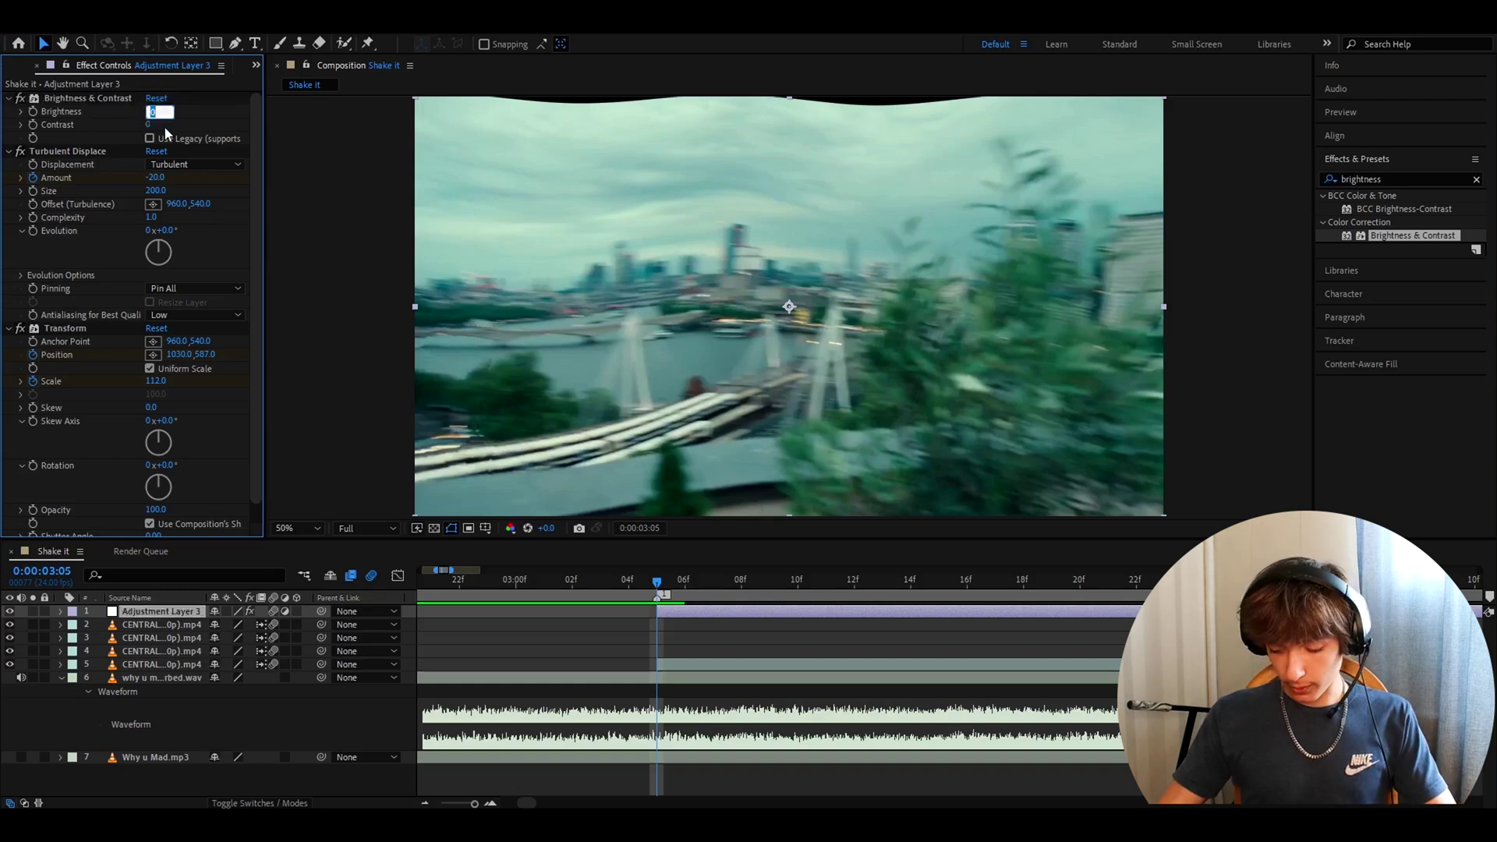
{"action": "type", "text": "69"}
{"action": "key", "text": "Return"}
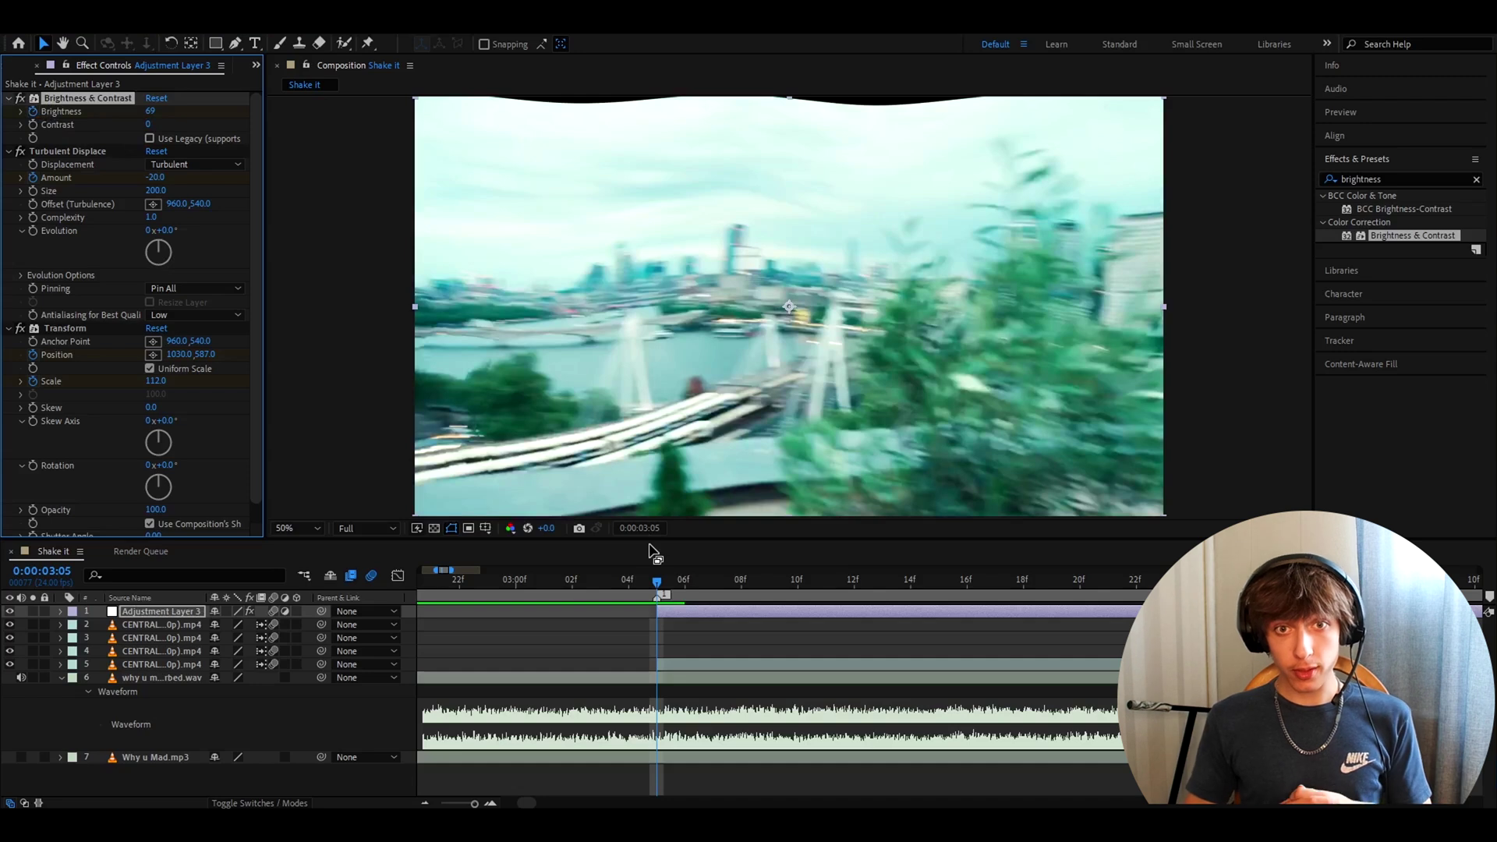
Apply the Motion Tile effect to Adjustment Layer 3.
{"action": "left_click", "coordinate": [1419, 178]}
{"action": "type", "text": "moti"}
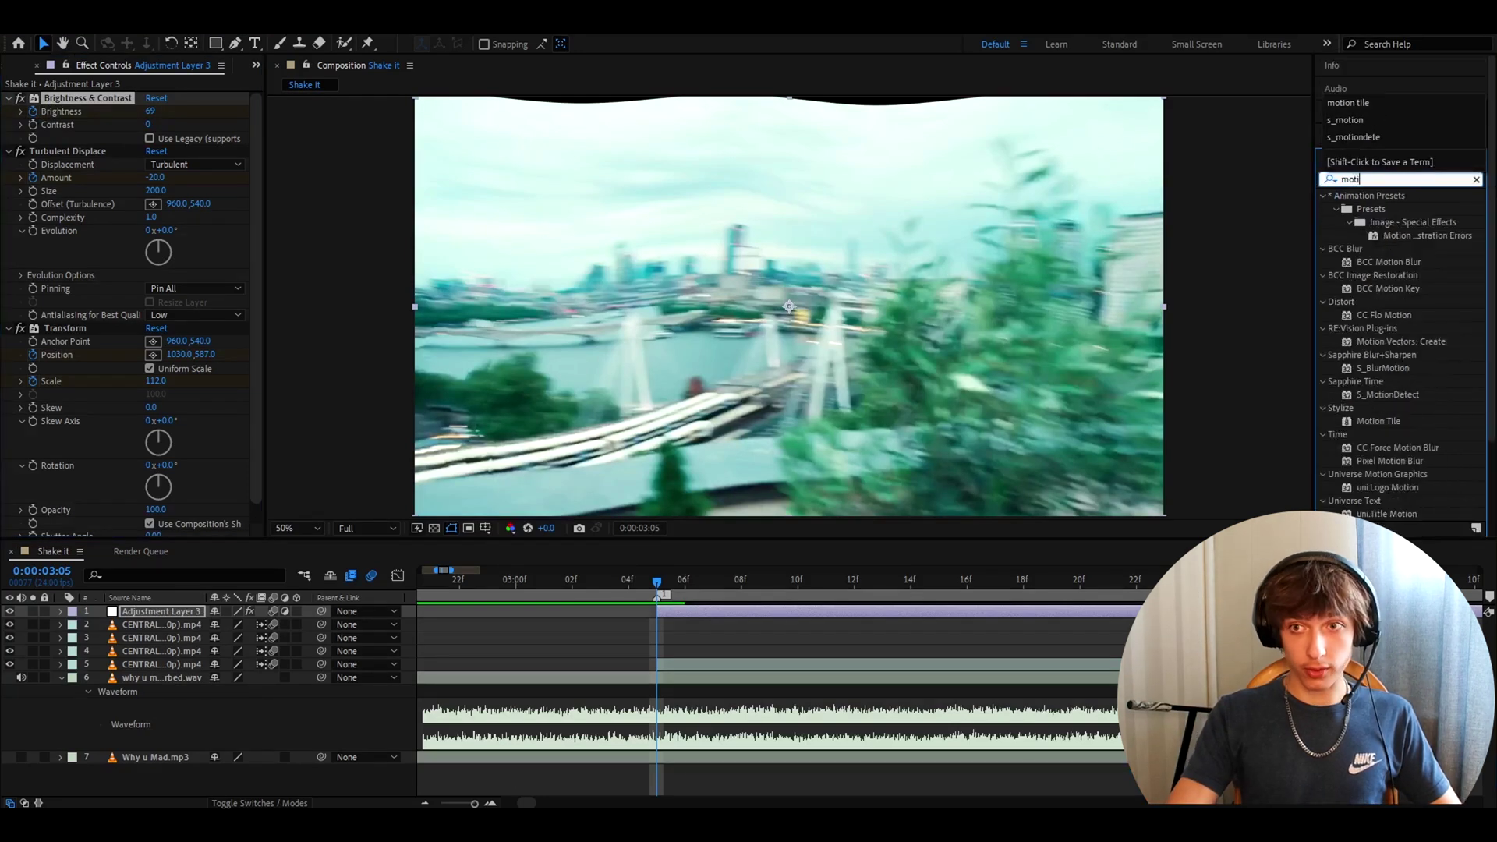
{"action": "left_click", "coordinate": [1348, 102]}
{"action": "left_click_drag", "start_coordinate": [1378, 209], "coordinate": [311, 202]}
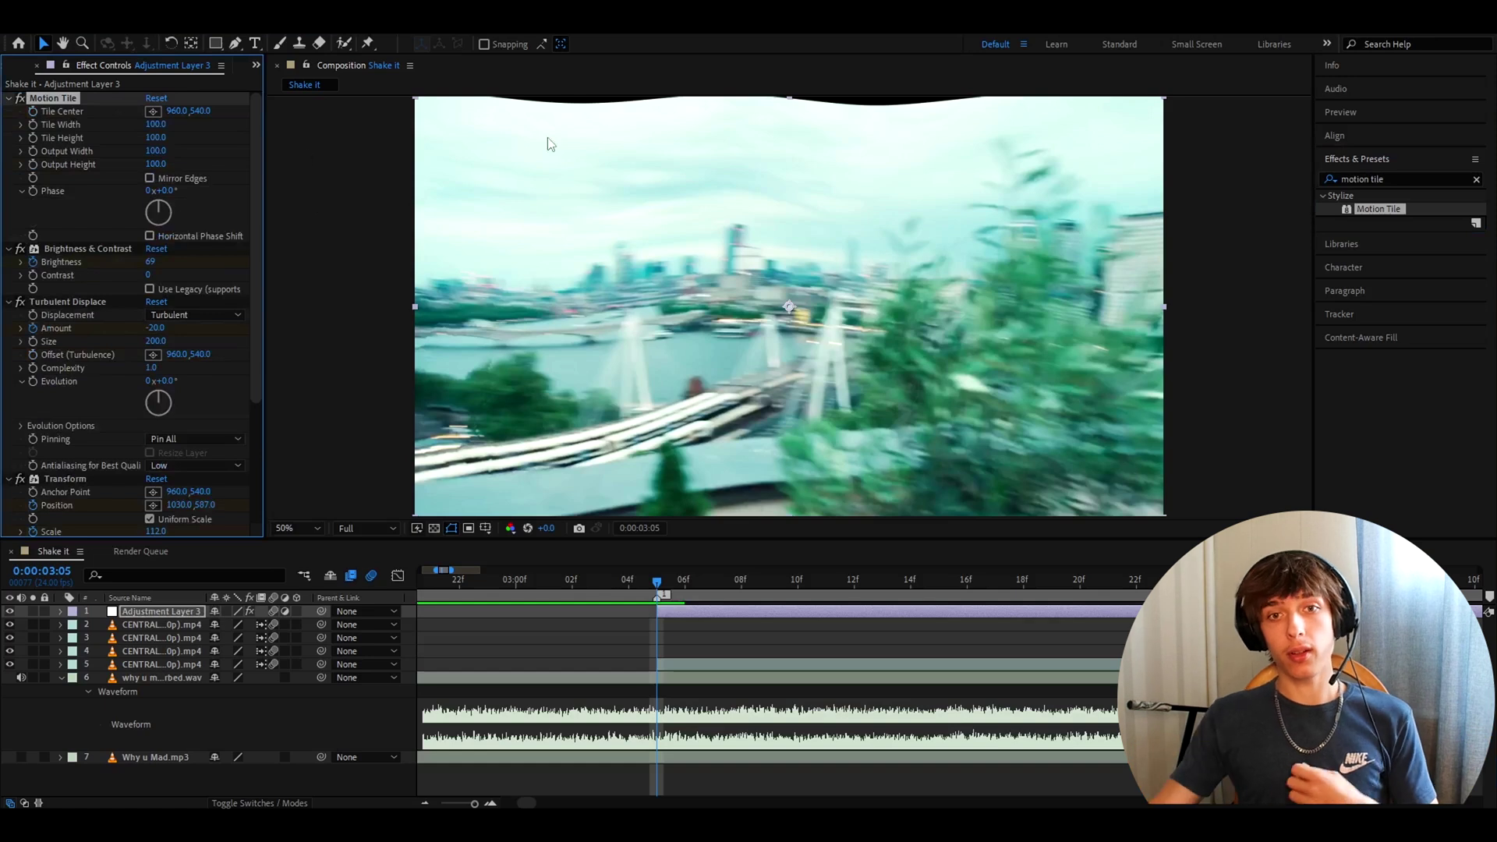
{"action": "scroll", "coordinate": [957, 247], "scroll_direction": "up", "scroll_amount": 2}
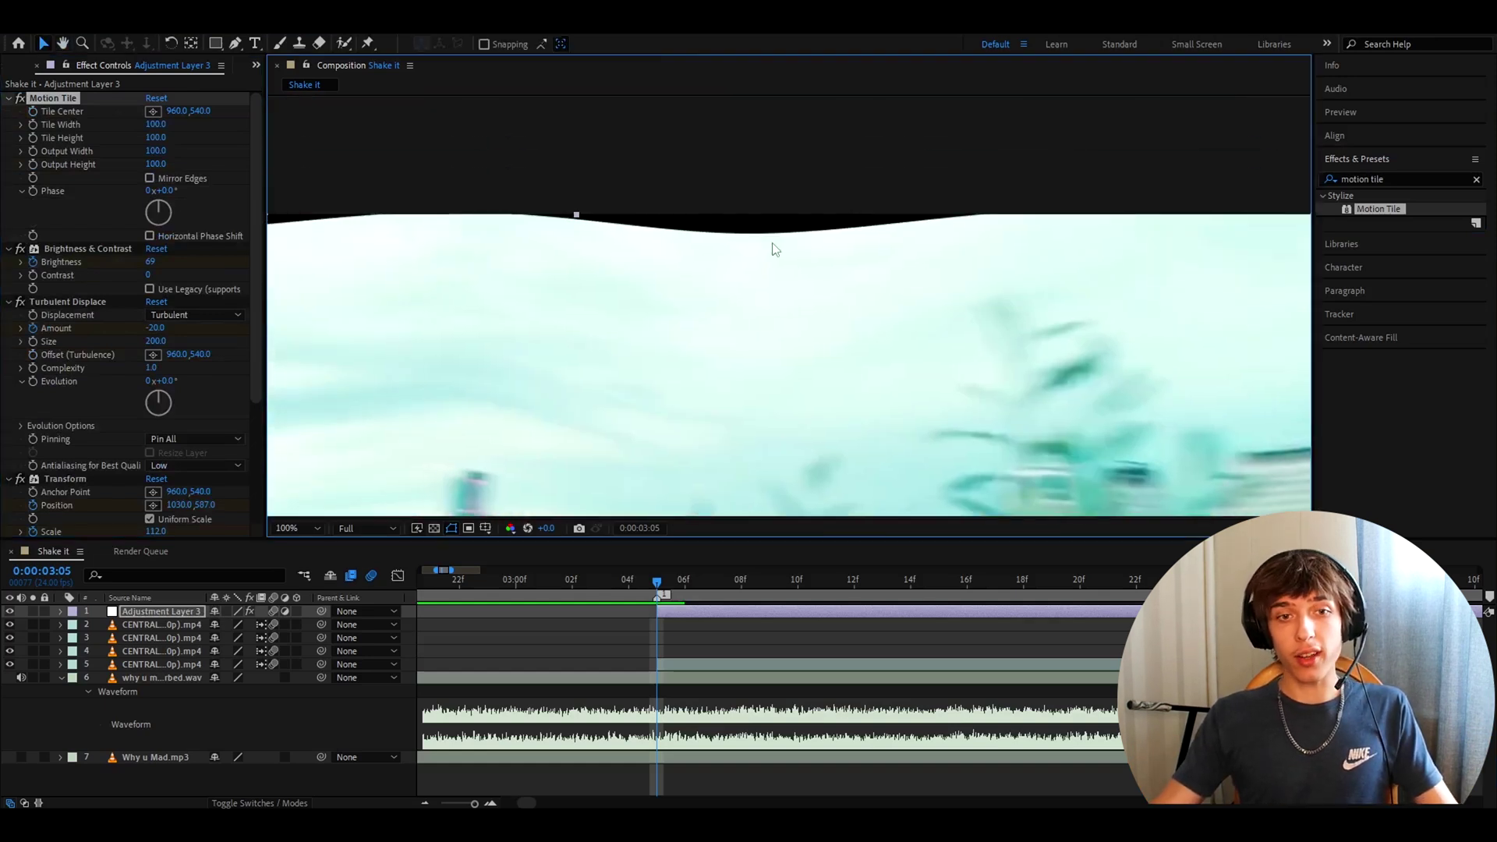
{"action": "scroll", "coordinate": [802, 248], "scroll_direction": "down", "scroll_amount": 2}
{"action": "scroll", "coordinate": [801, 248], "scroll_direction": "down", "scroll_amount": 3}
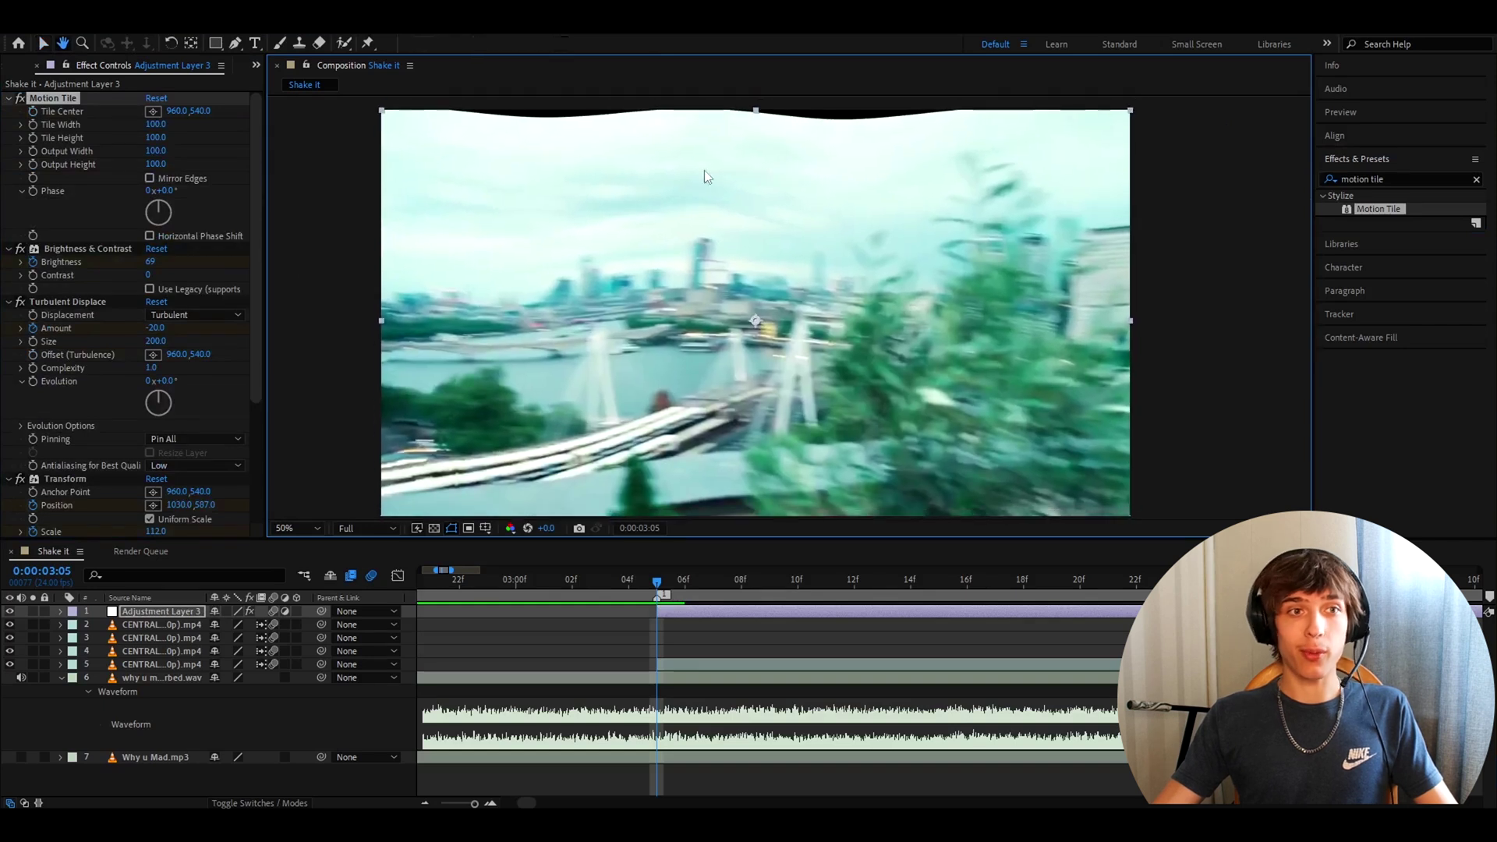
{"action": "left_click", "coordinate": [53, 98]}
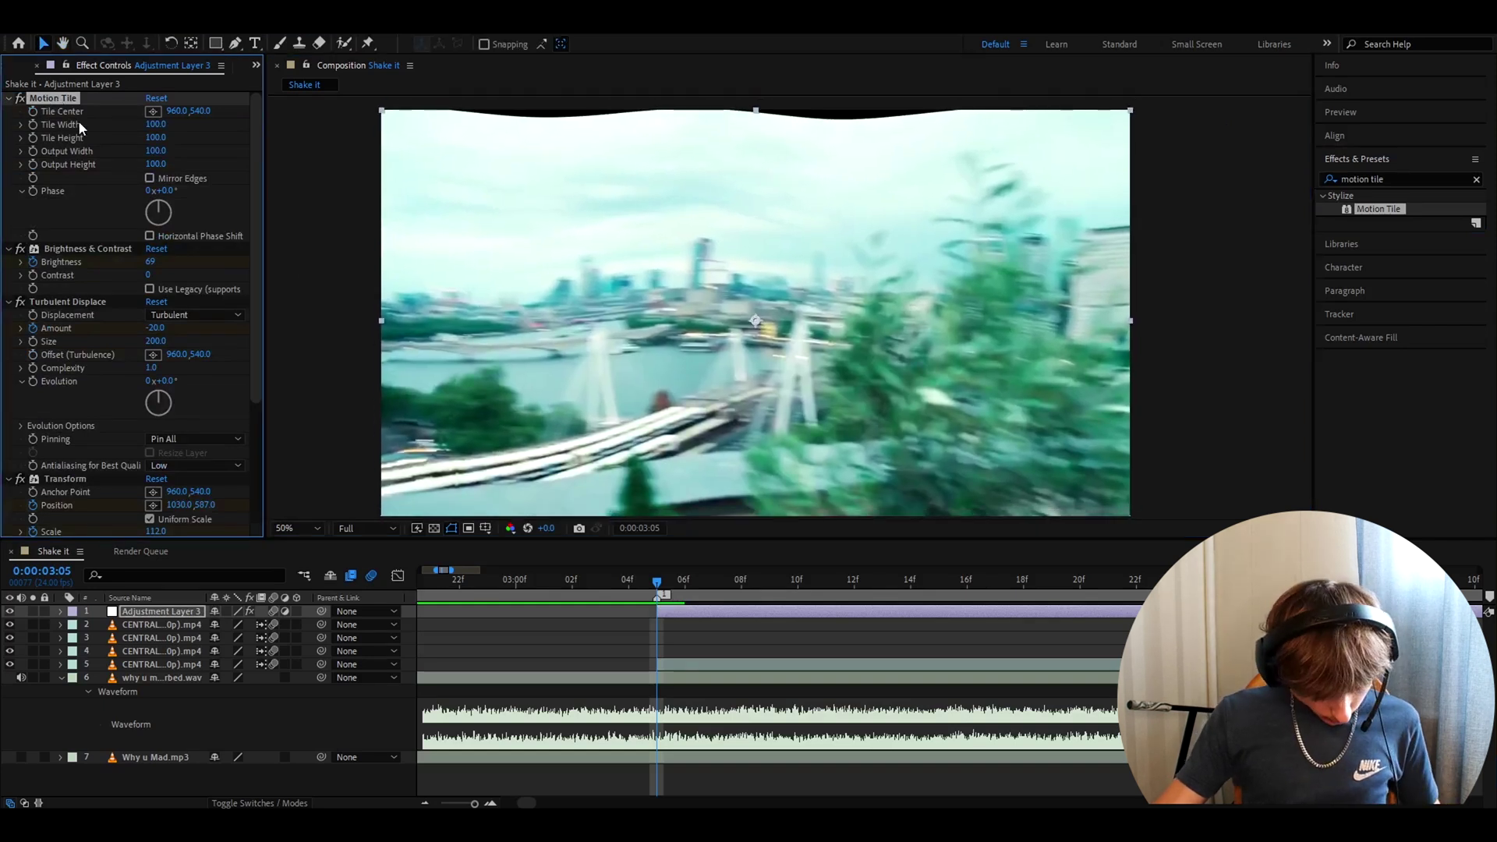
Turn on Mirror Edges and set Motion Tile Output Height and Width to 400.
{"action": "left_click", "coordinate": [150, 178]}
{"action": "left_click", "coordinate": [157, 165]}
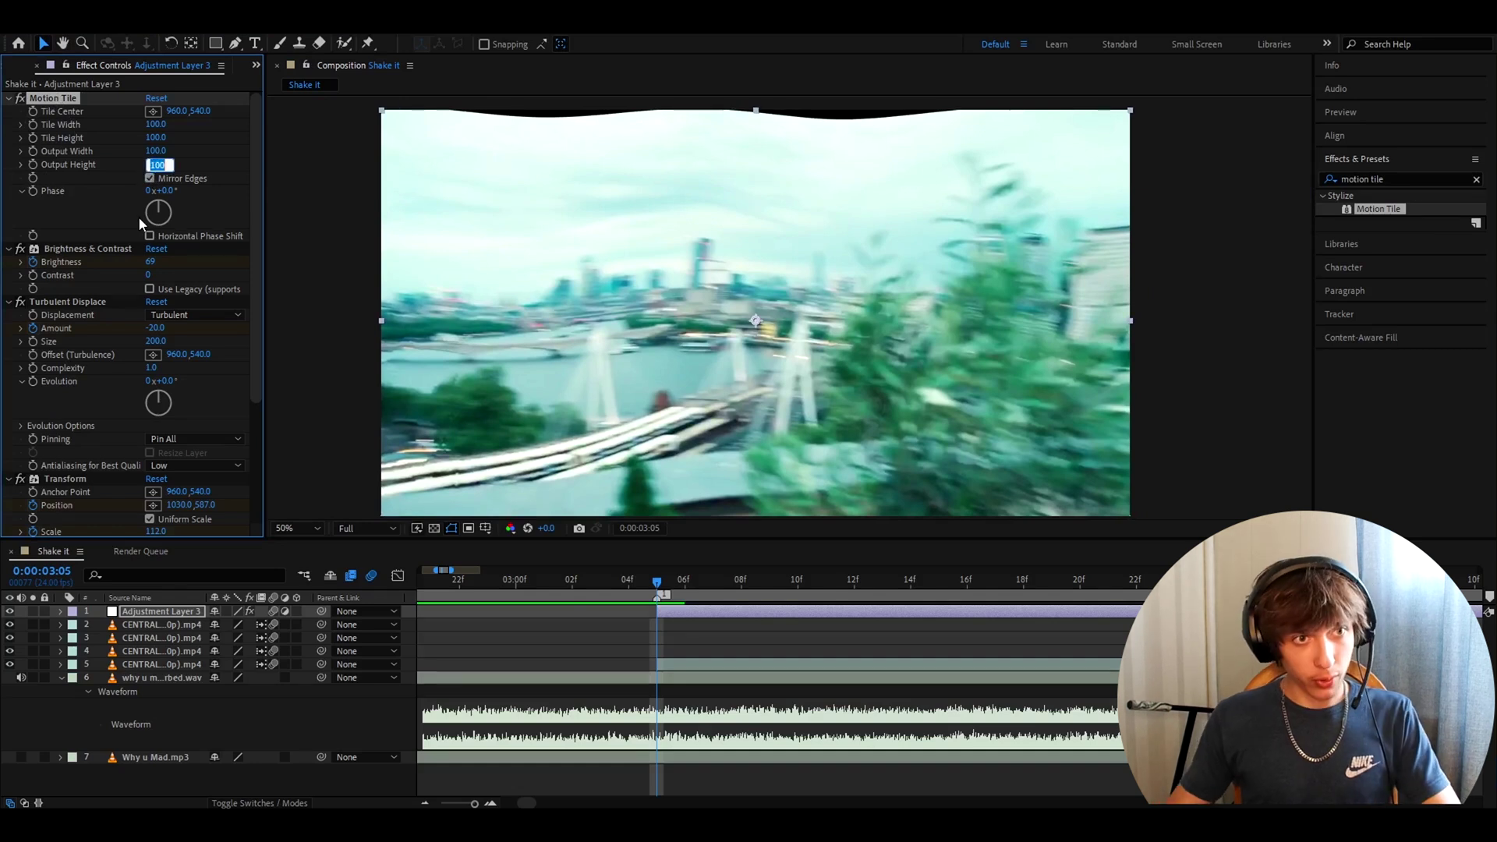
{"action": "key", "text": "BackSpace"}
{"action": "type", "text": "400"}
{"action": "key", "text": "Return"}
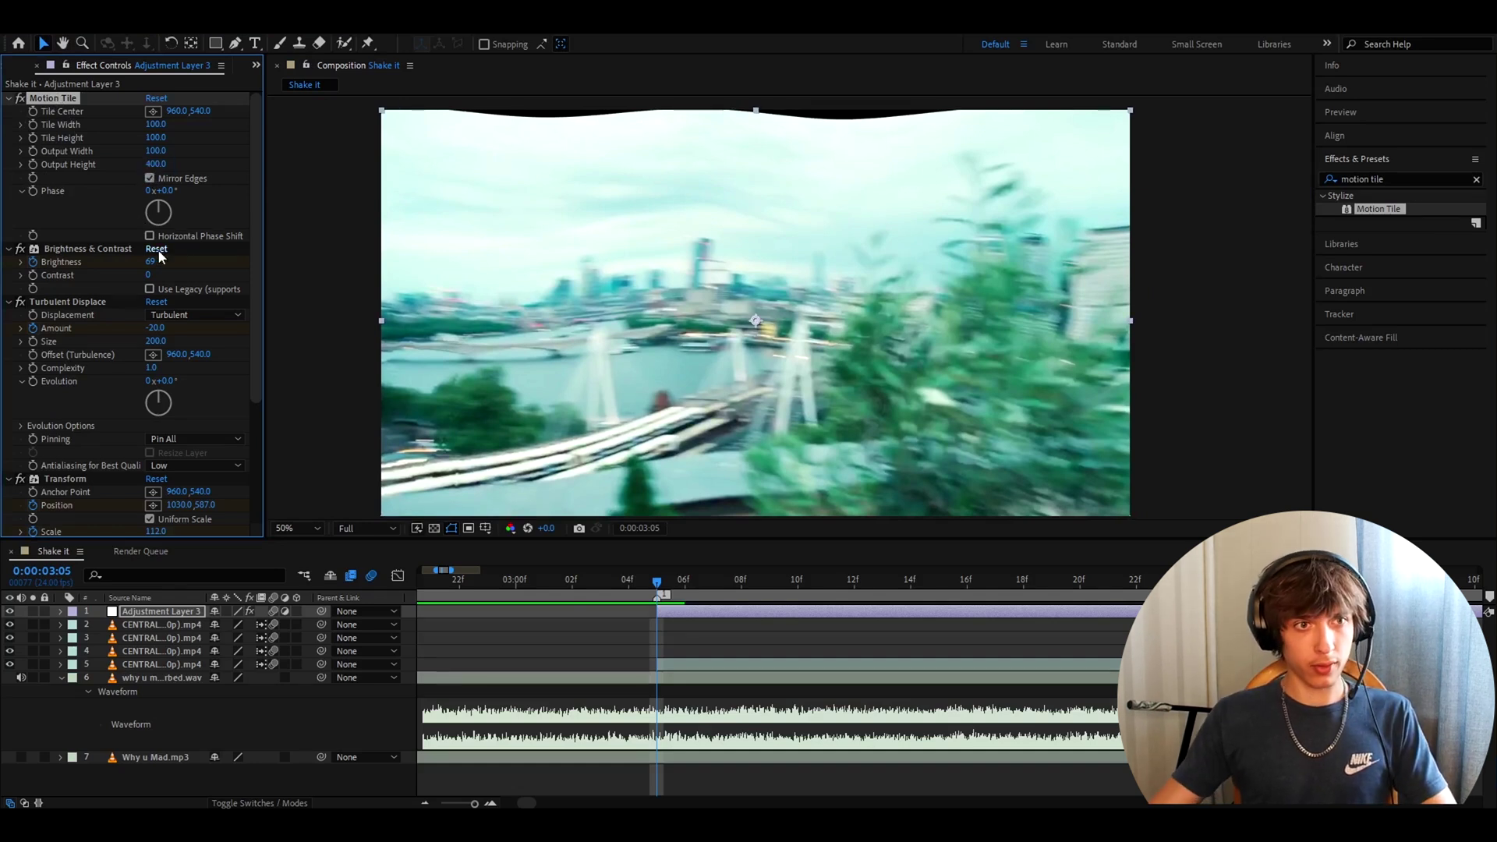
{"action": "left_click", "coordinate": [157, 151]}
{"action": "key", "text": "BackSpace"}
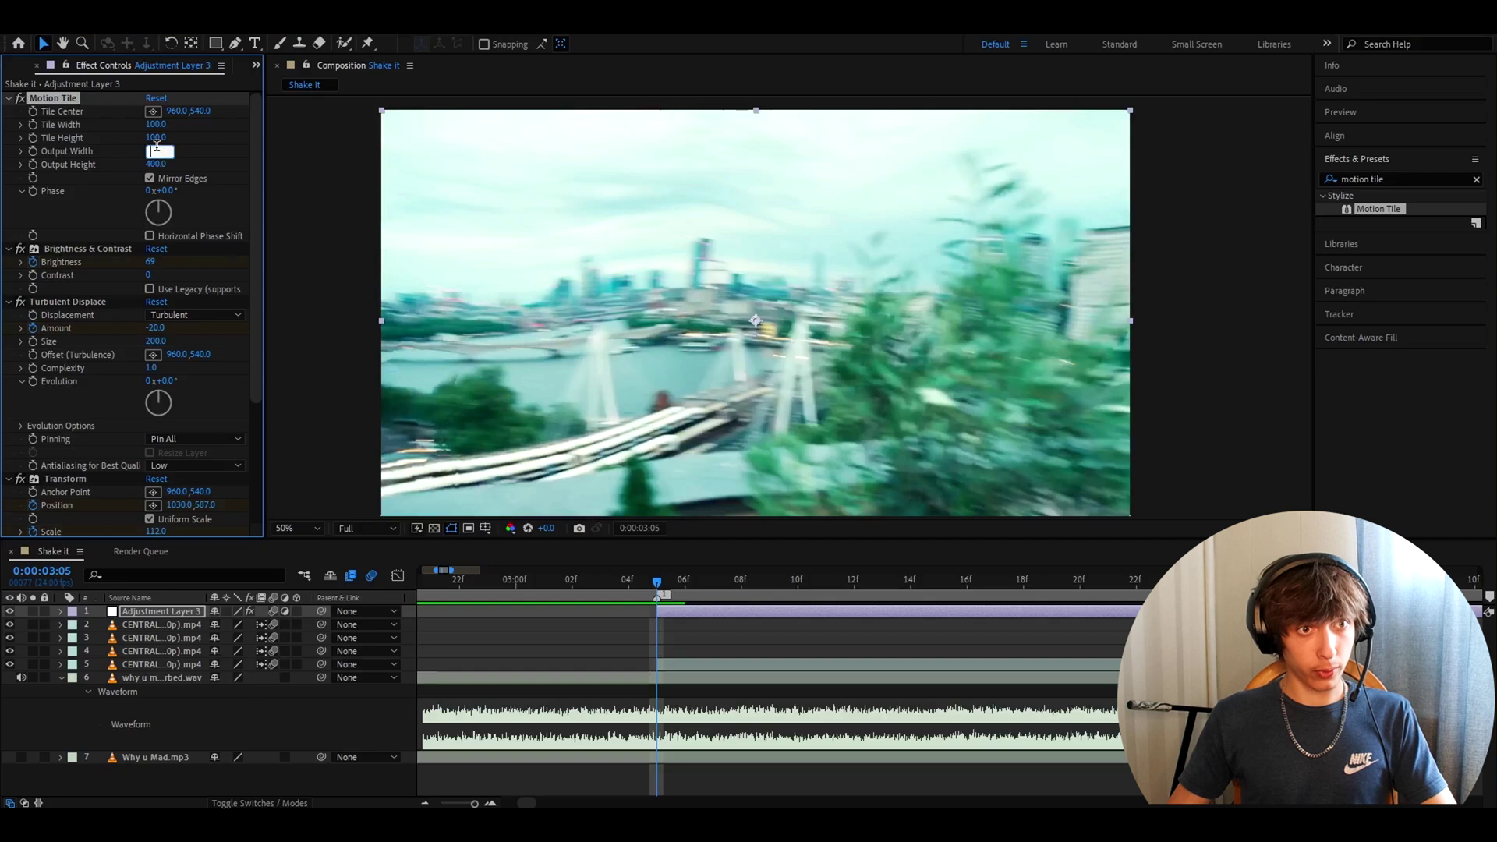
{"action": "type", "text": "400"}
{"action": "key", "text": "Return"}
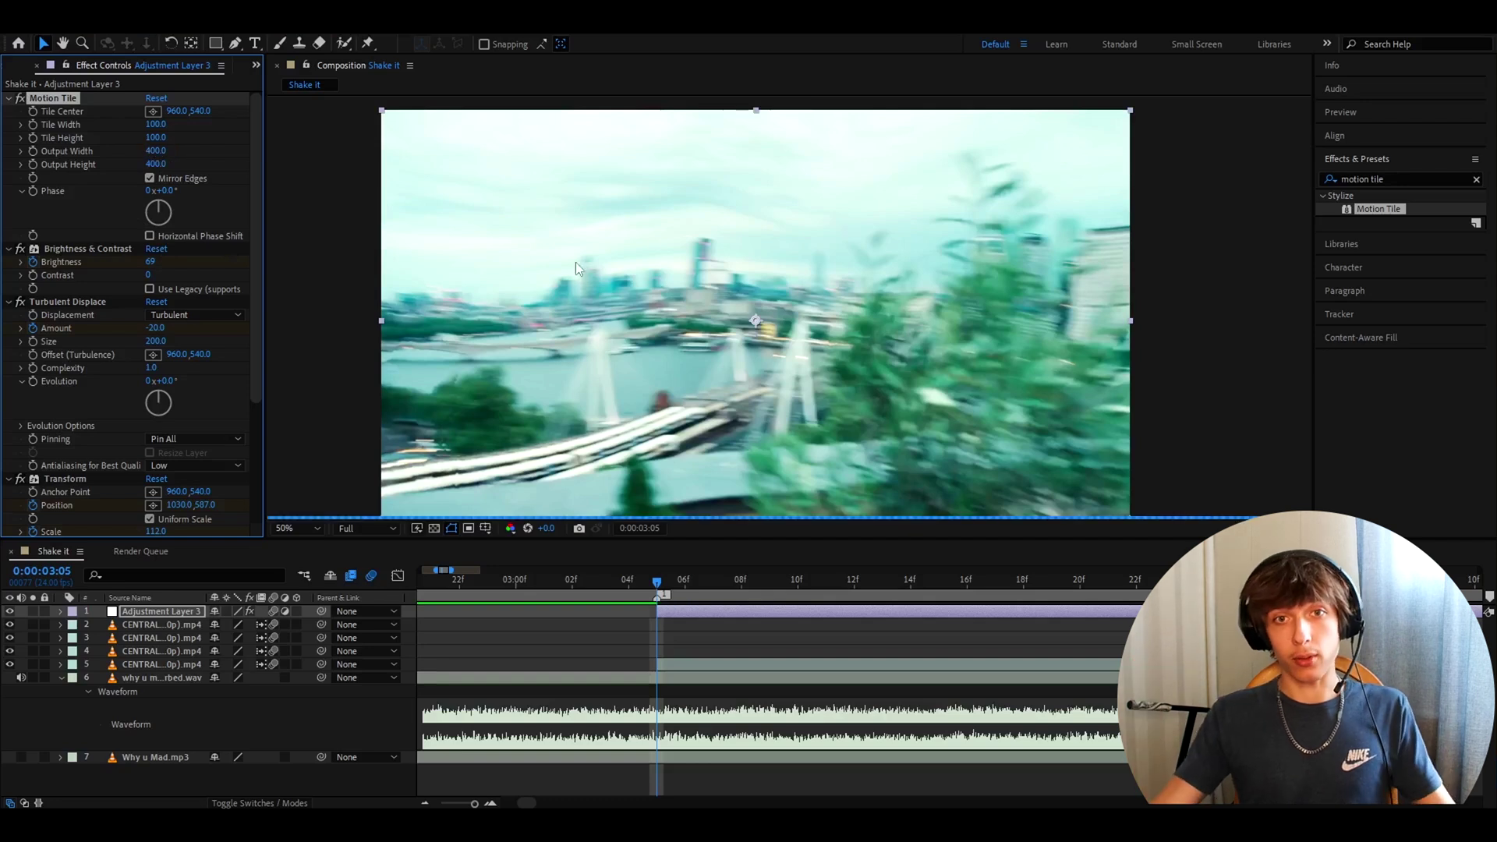
{"action": "left_click_drag", "start_coordinate": [638, 207], "coordinate": [666, 236]}
{"action": "key", "text": "v"}
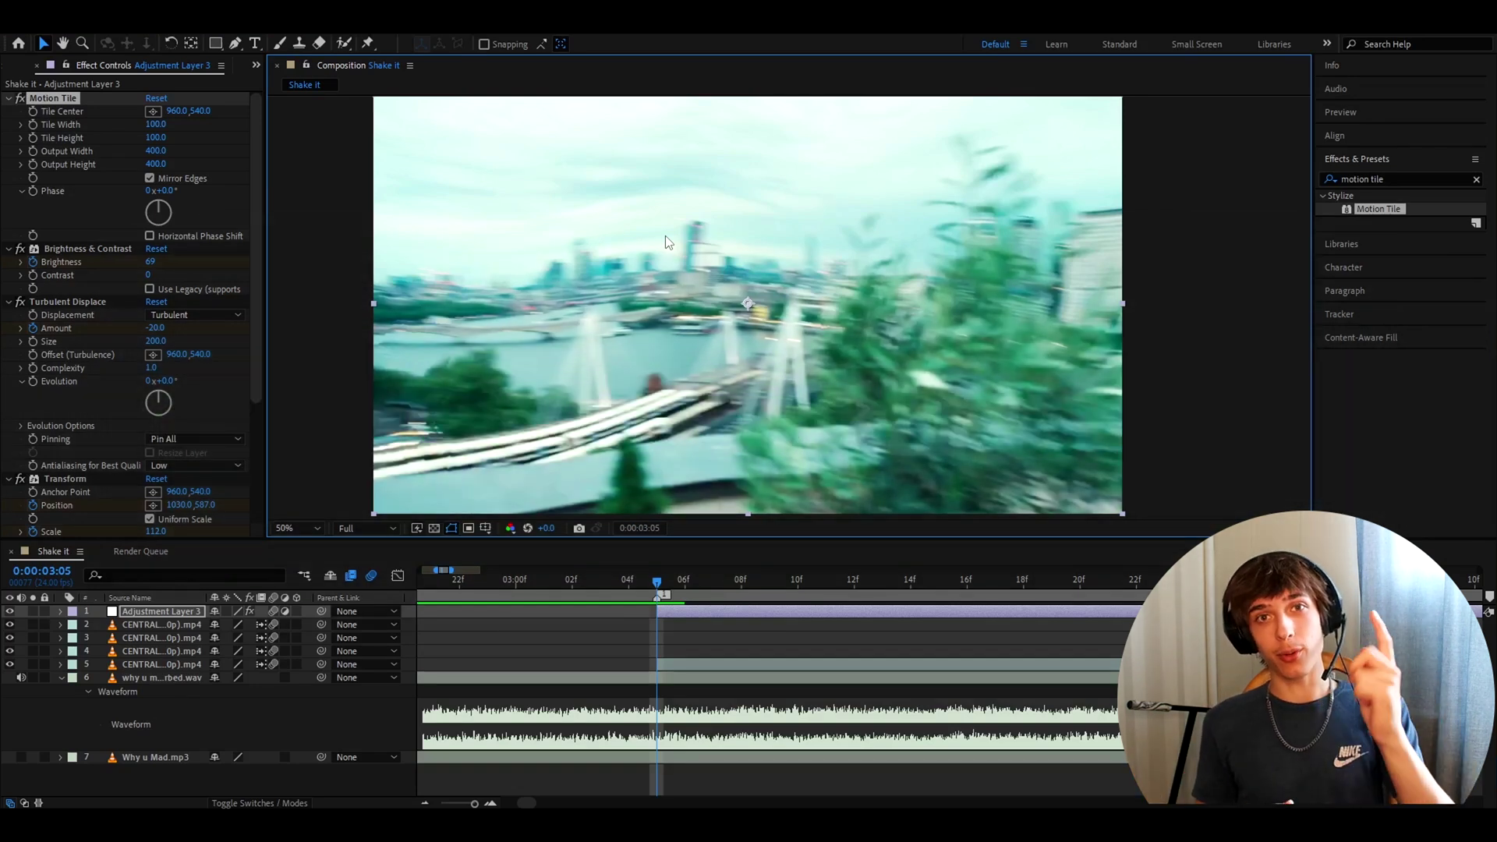
At 3:06, key Turbulent Displace Amount 0, Position 558, 500 and Scale 200.
{"action": "left_click", "coordinate": [669, 615]}
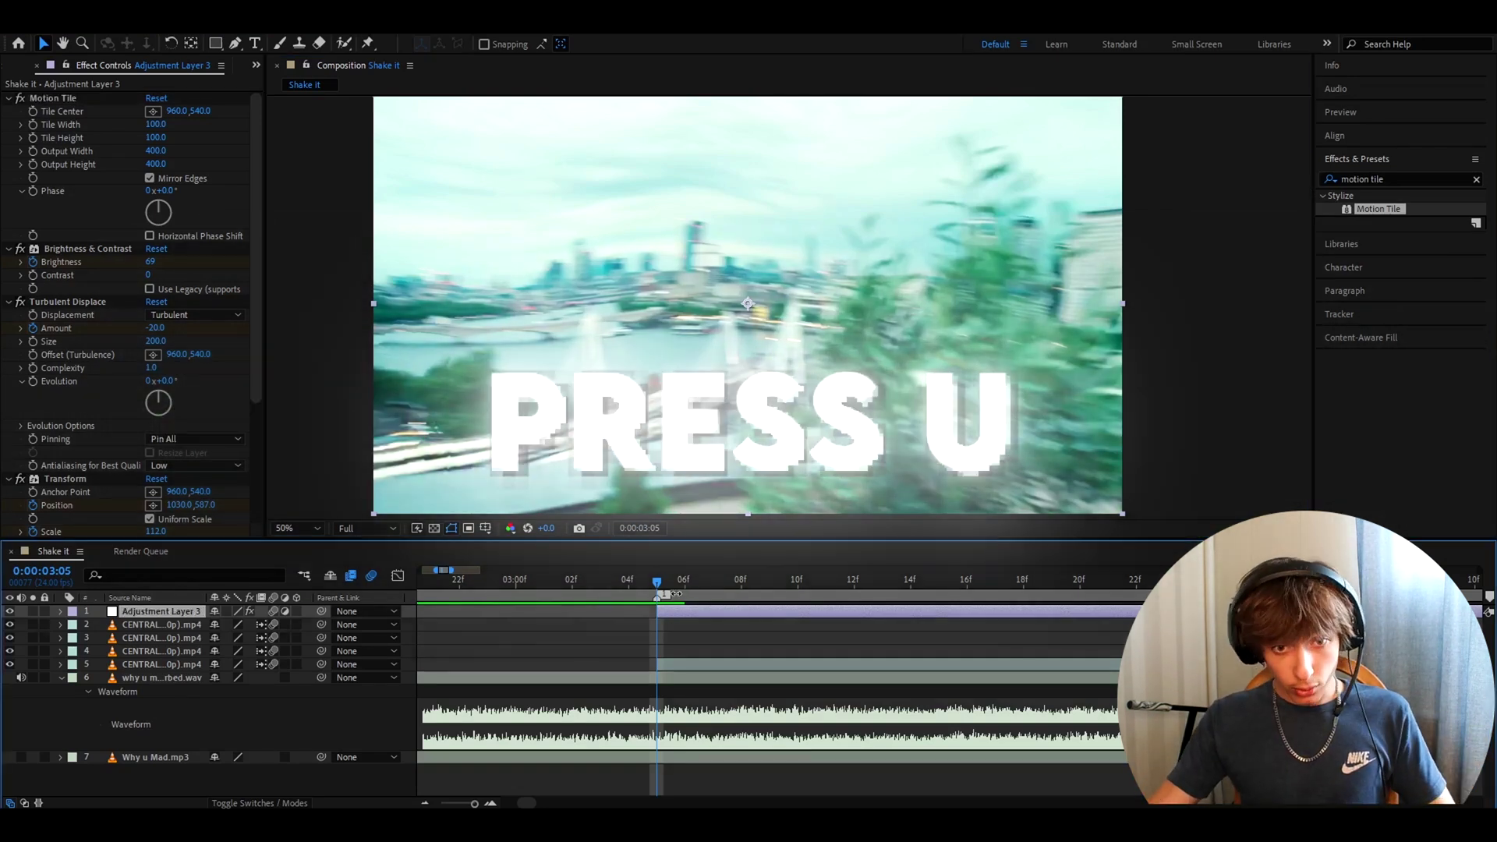
{"action": "key", "text": "u"}
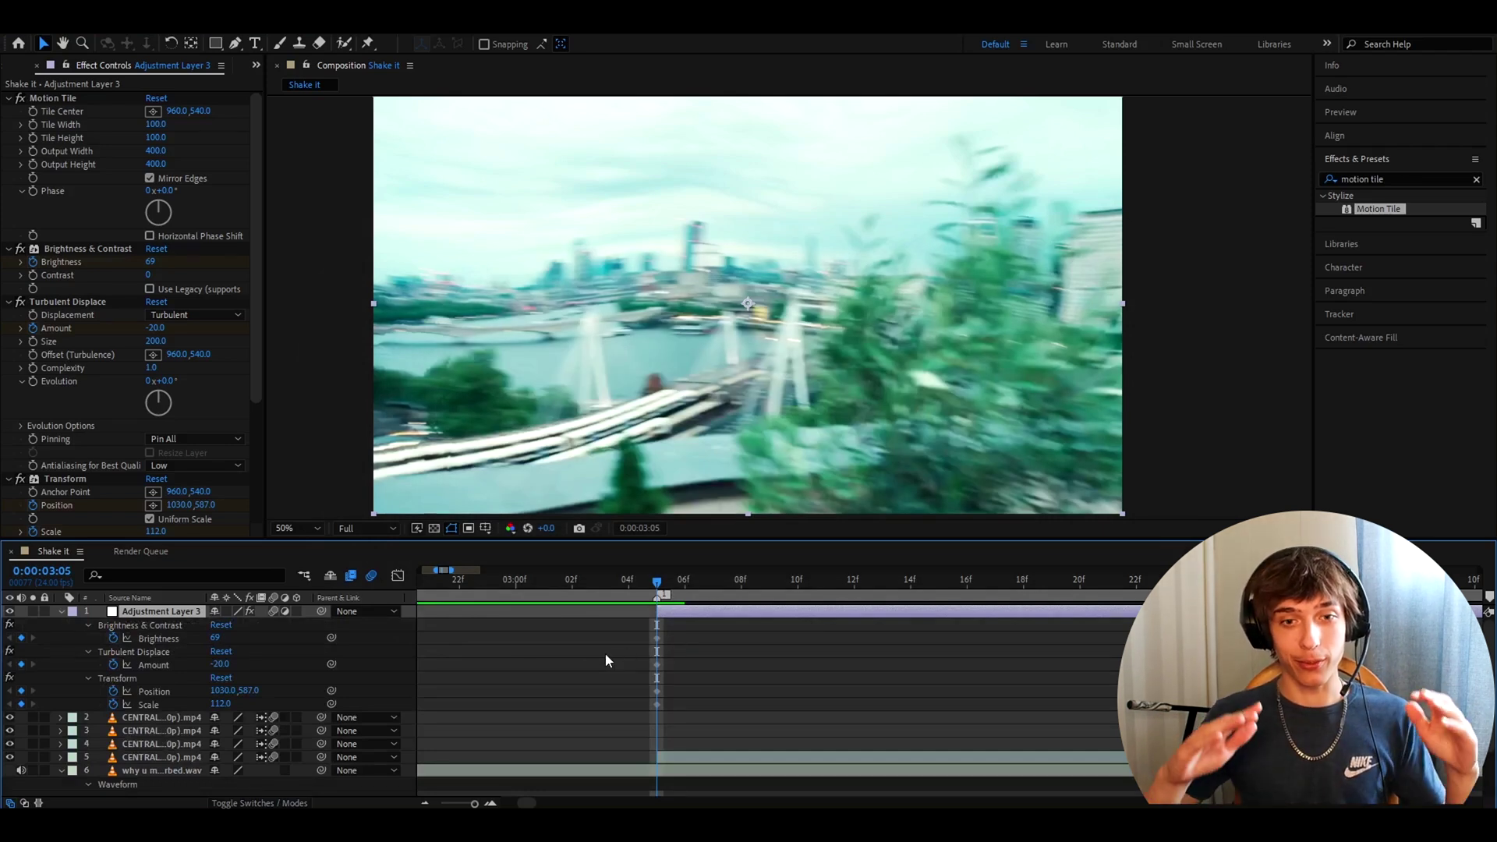
{"action": "left_click", "coordinate": [695, 586]}
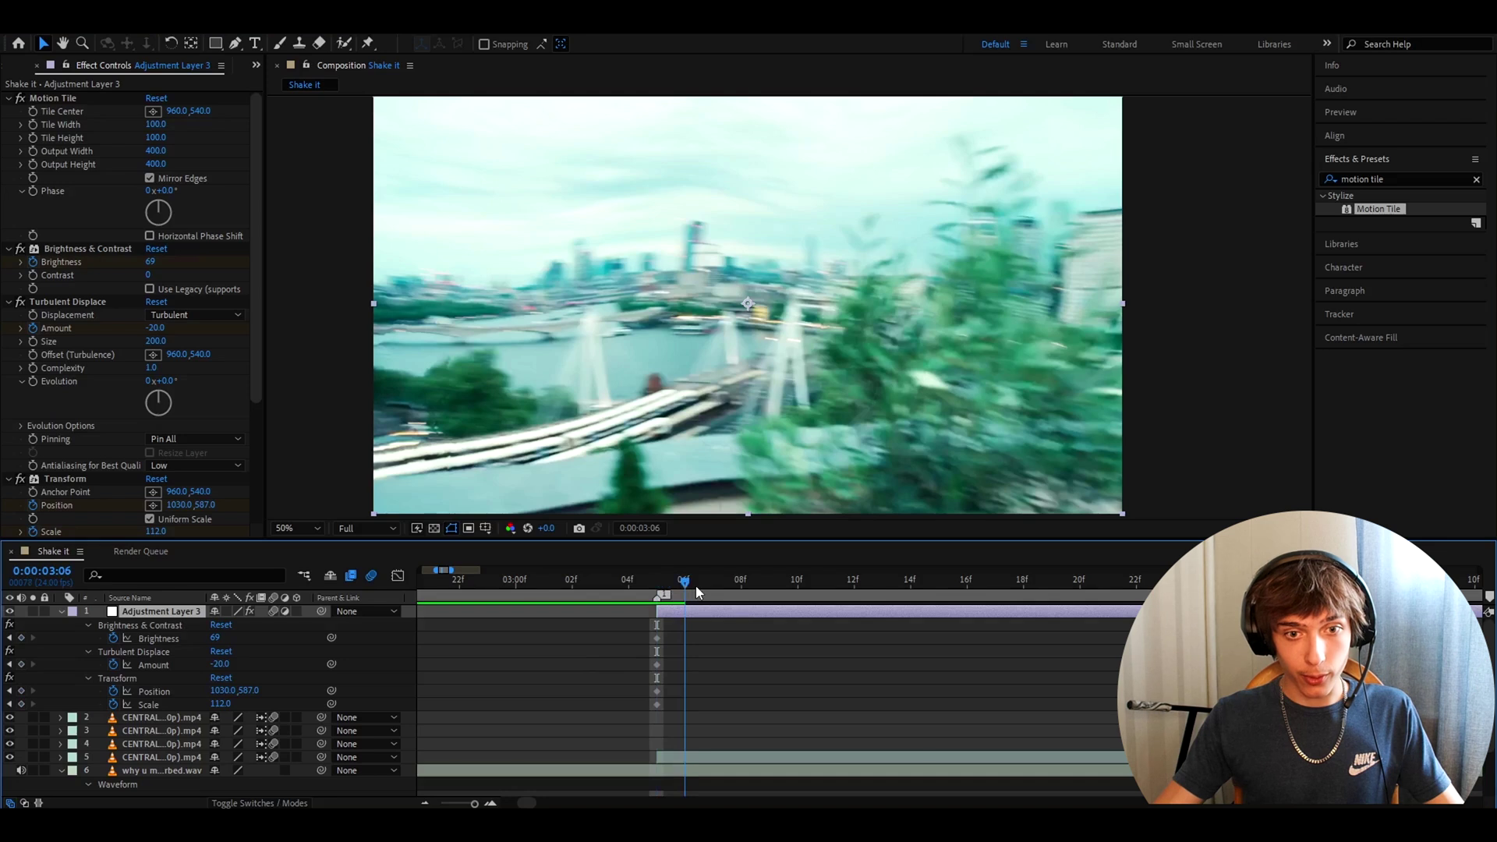
{"action": "left_click", "coordinate": [219, 638]}
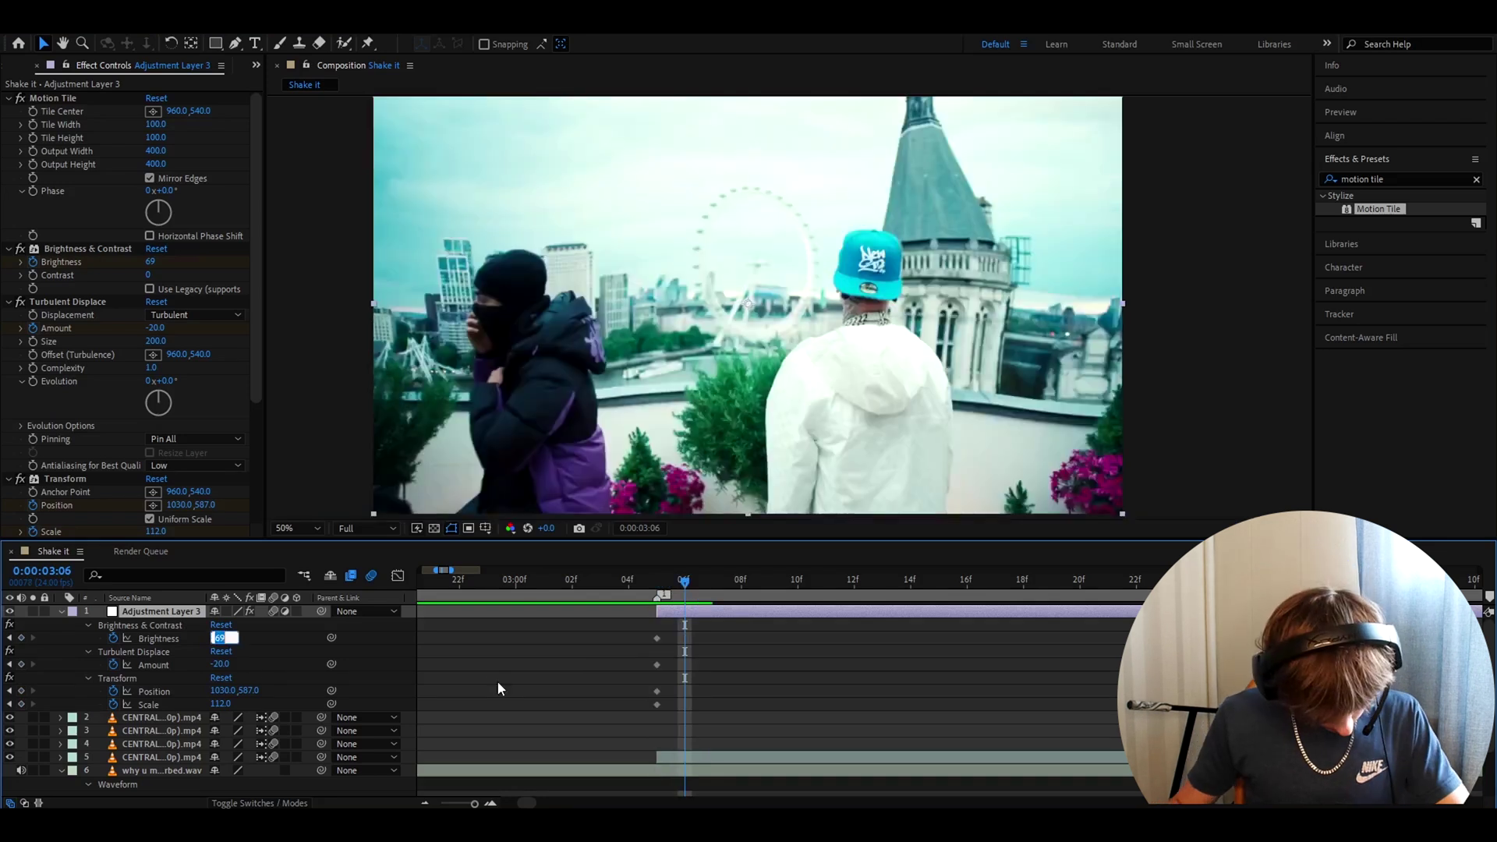
{"action": "left_click", "coordinate": [221, 664]}
{"action": "key", "text": "BackSpace"}
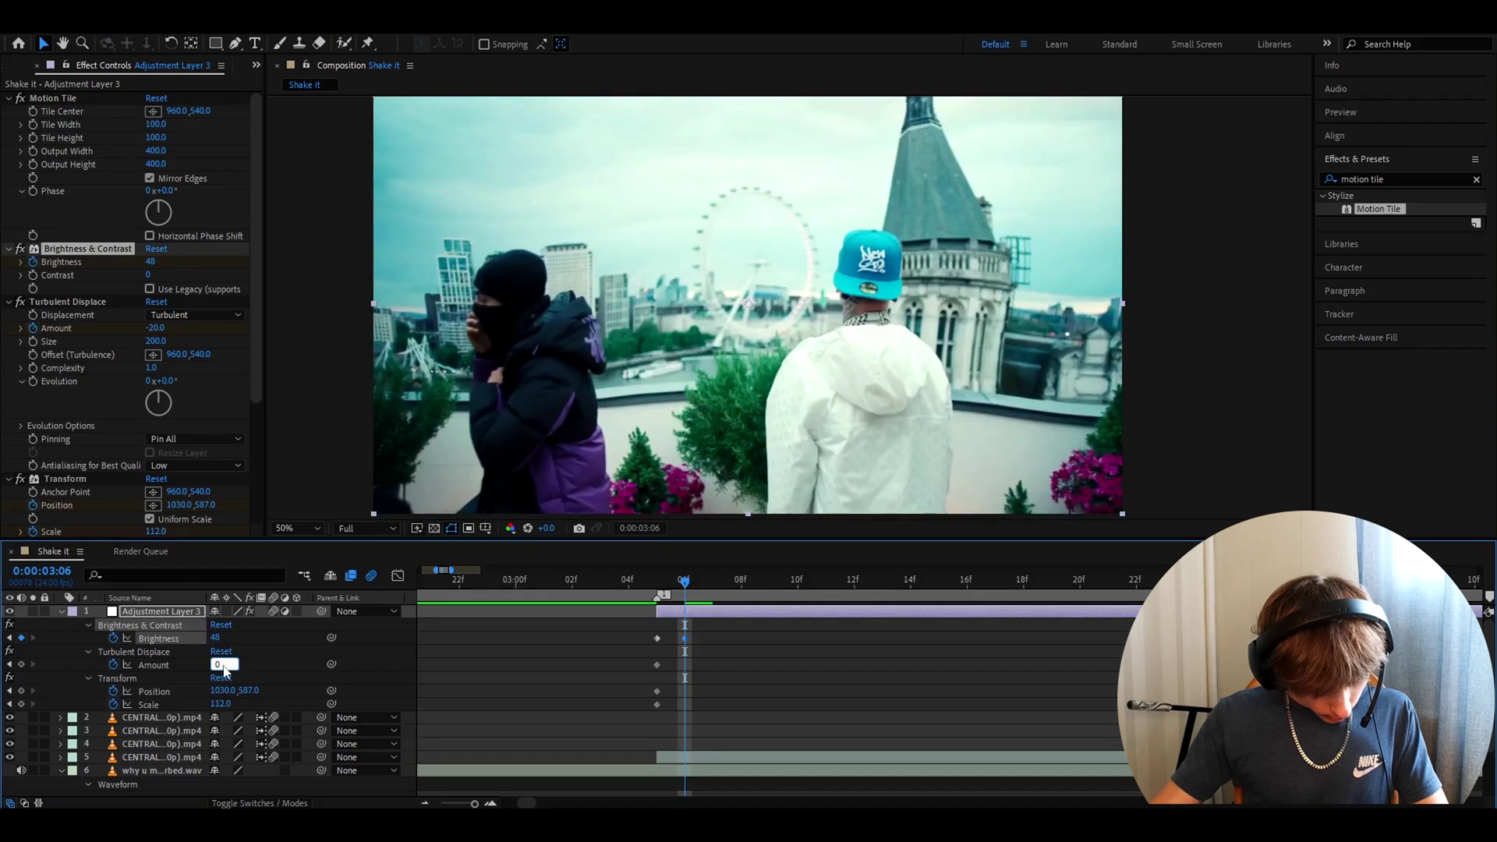
{"action": "type", "text": "0"}
{"action": "left_click", "coordinate": [225, 691]}
{"action": "type", "text": "558"}
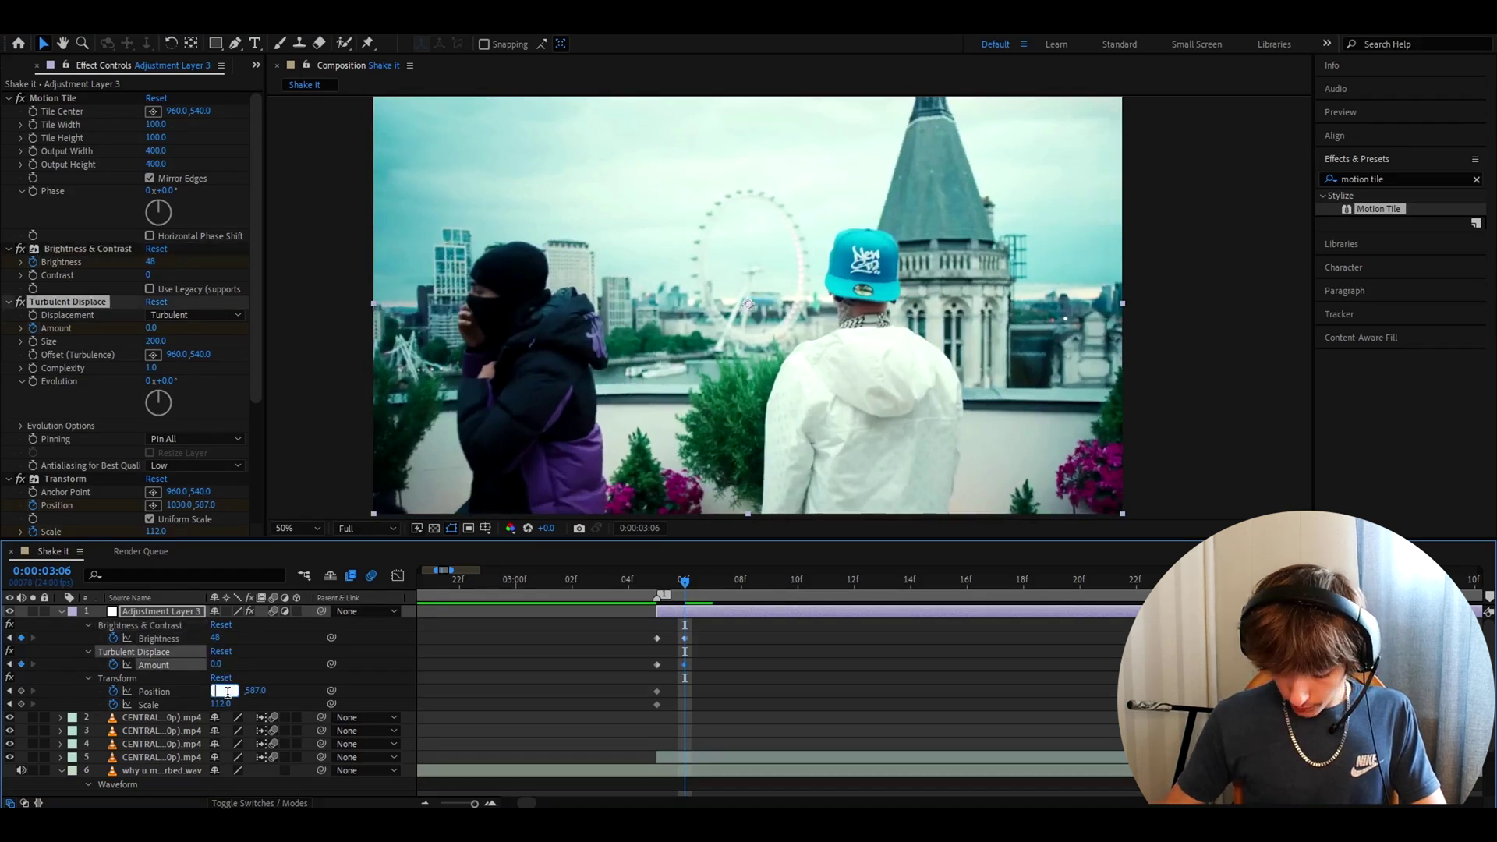
{"action": "left_click", "coordinate": [248, 690]}
{"action": "type", "text": "5"}
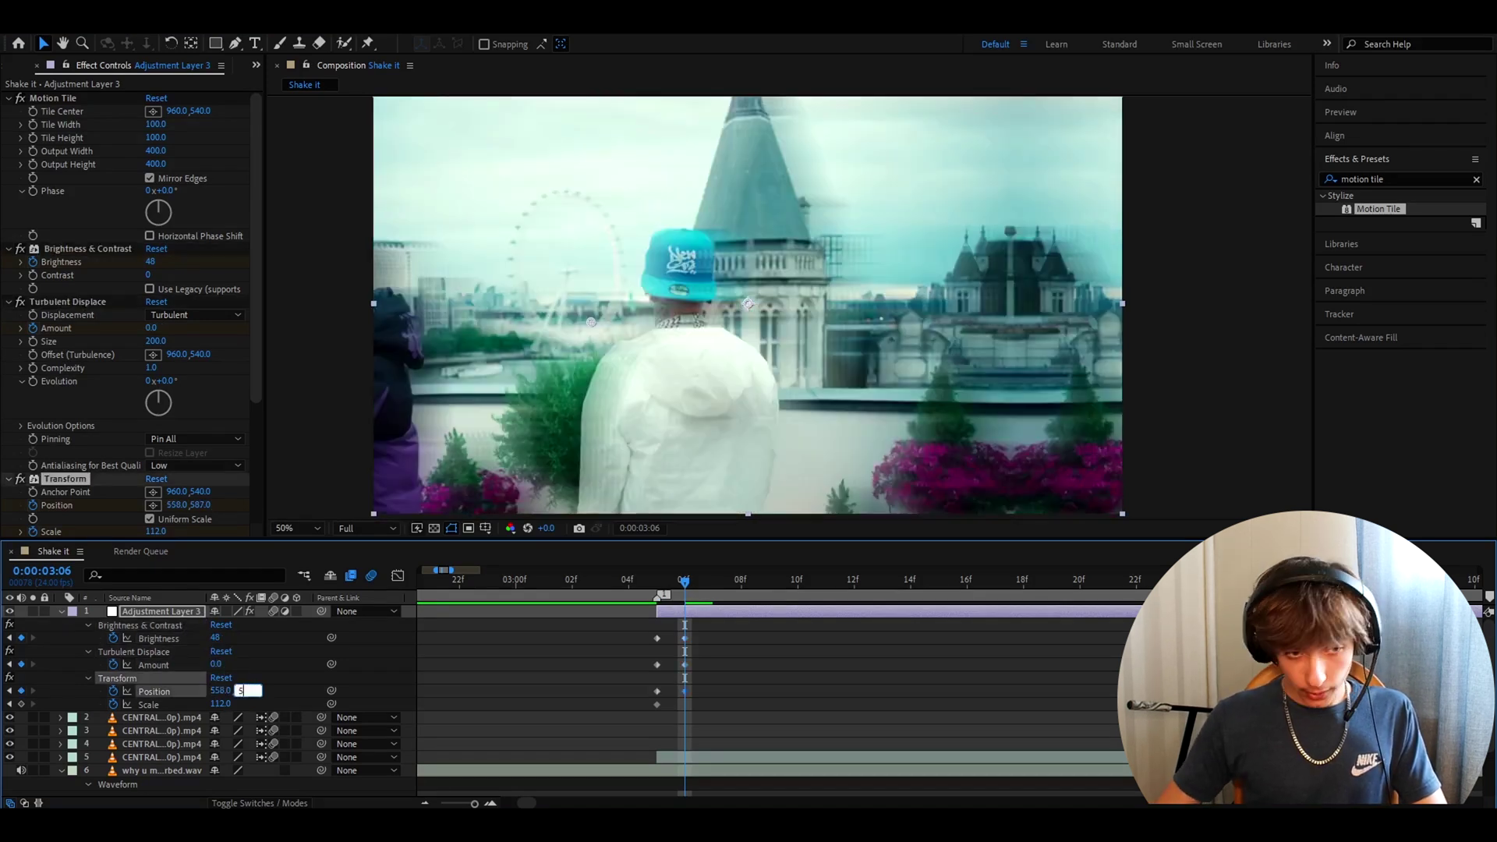
{"action": "type", "text": "00"}
{"action": "key", "text": "Return"}
{"action": "left_click", "coordinate": [224, 704]}
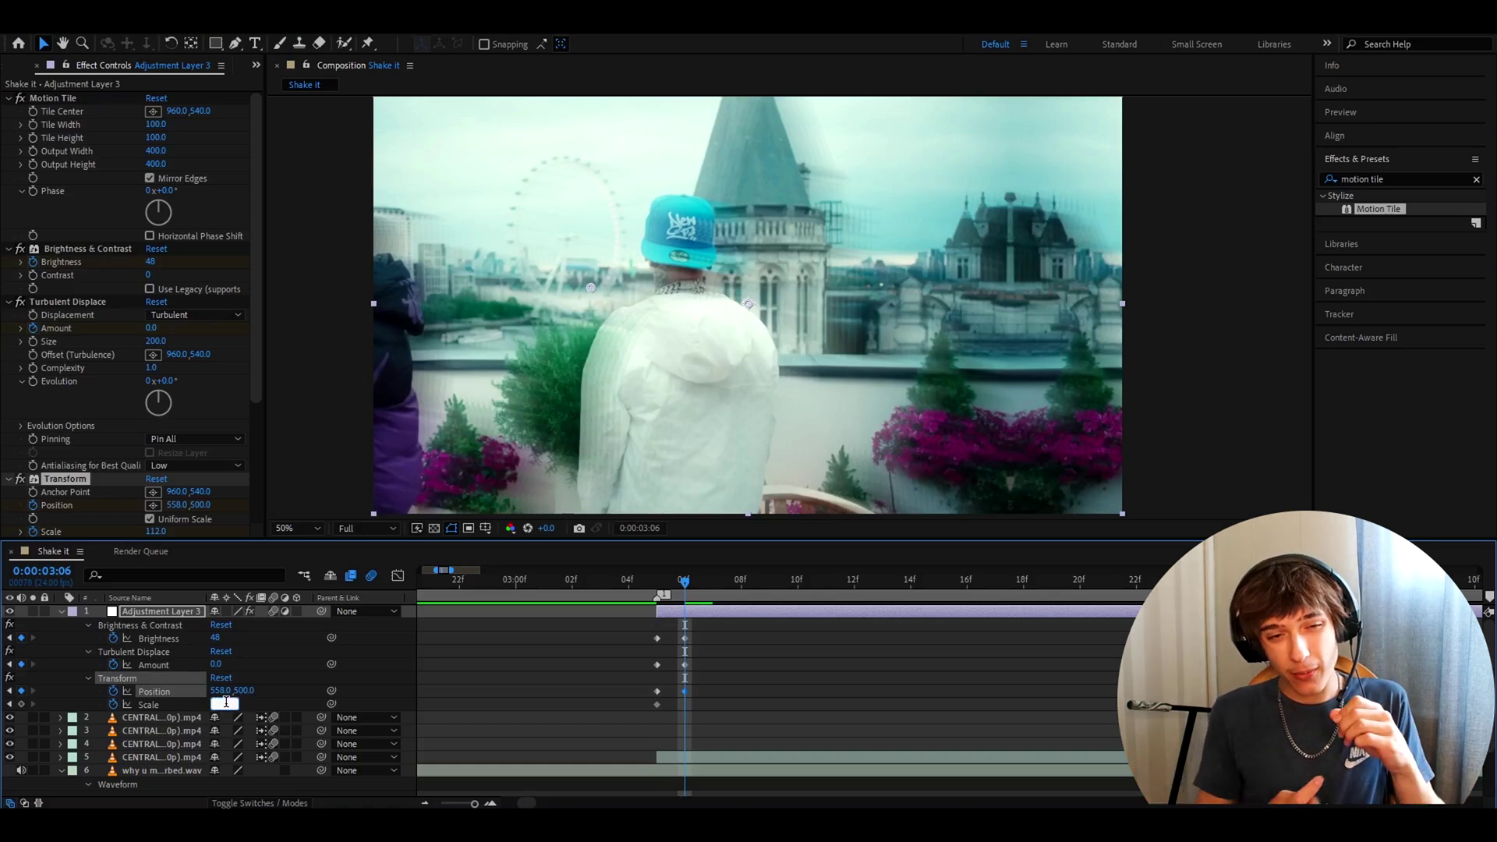
{"action": "type", "text": "20"}
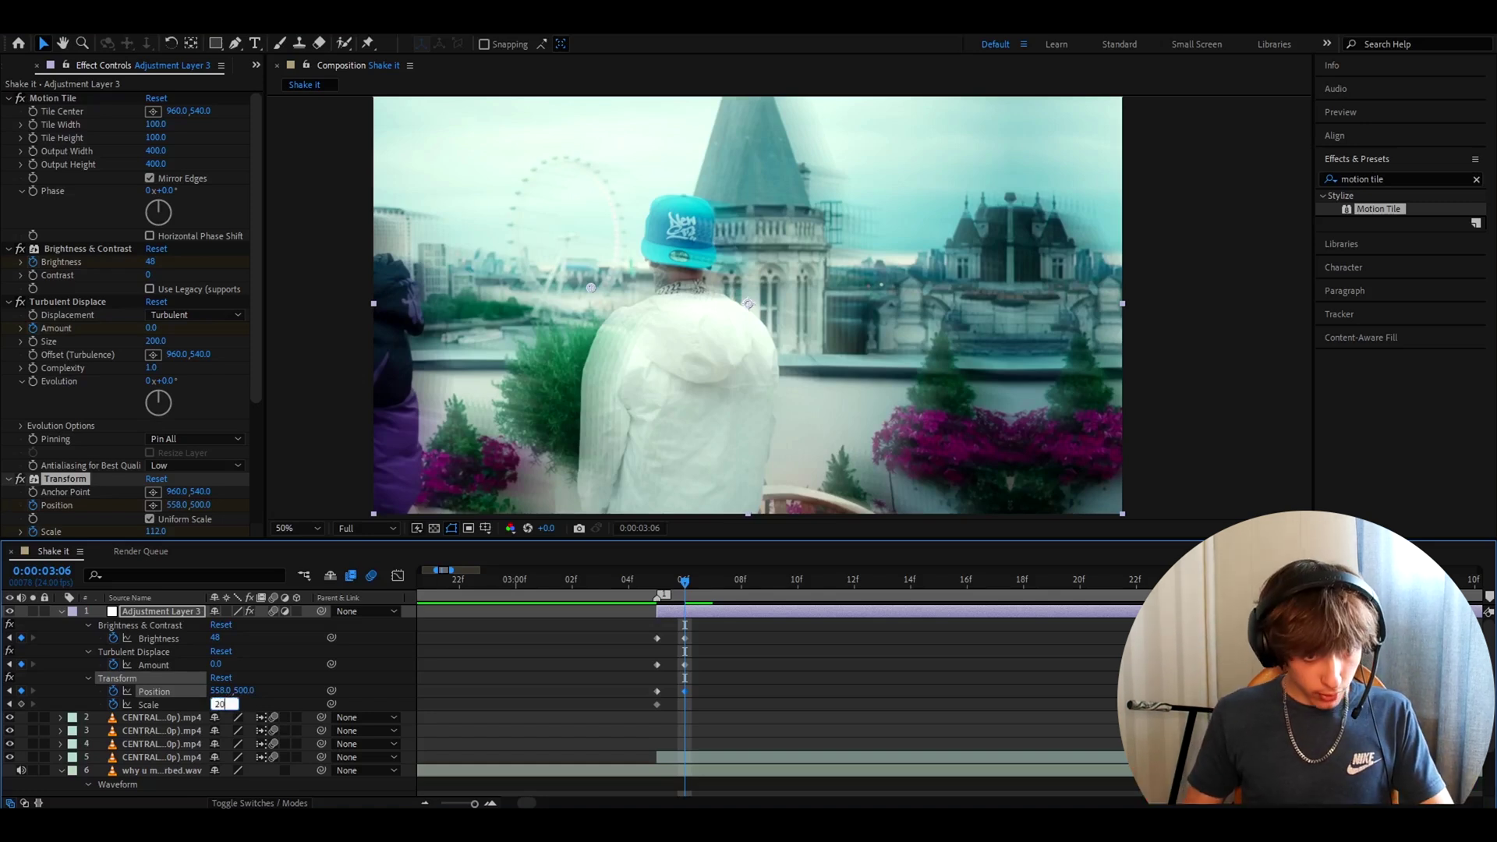
{"action": "type", "text": "0"}
{"action": "key", "text": "Return"}
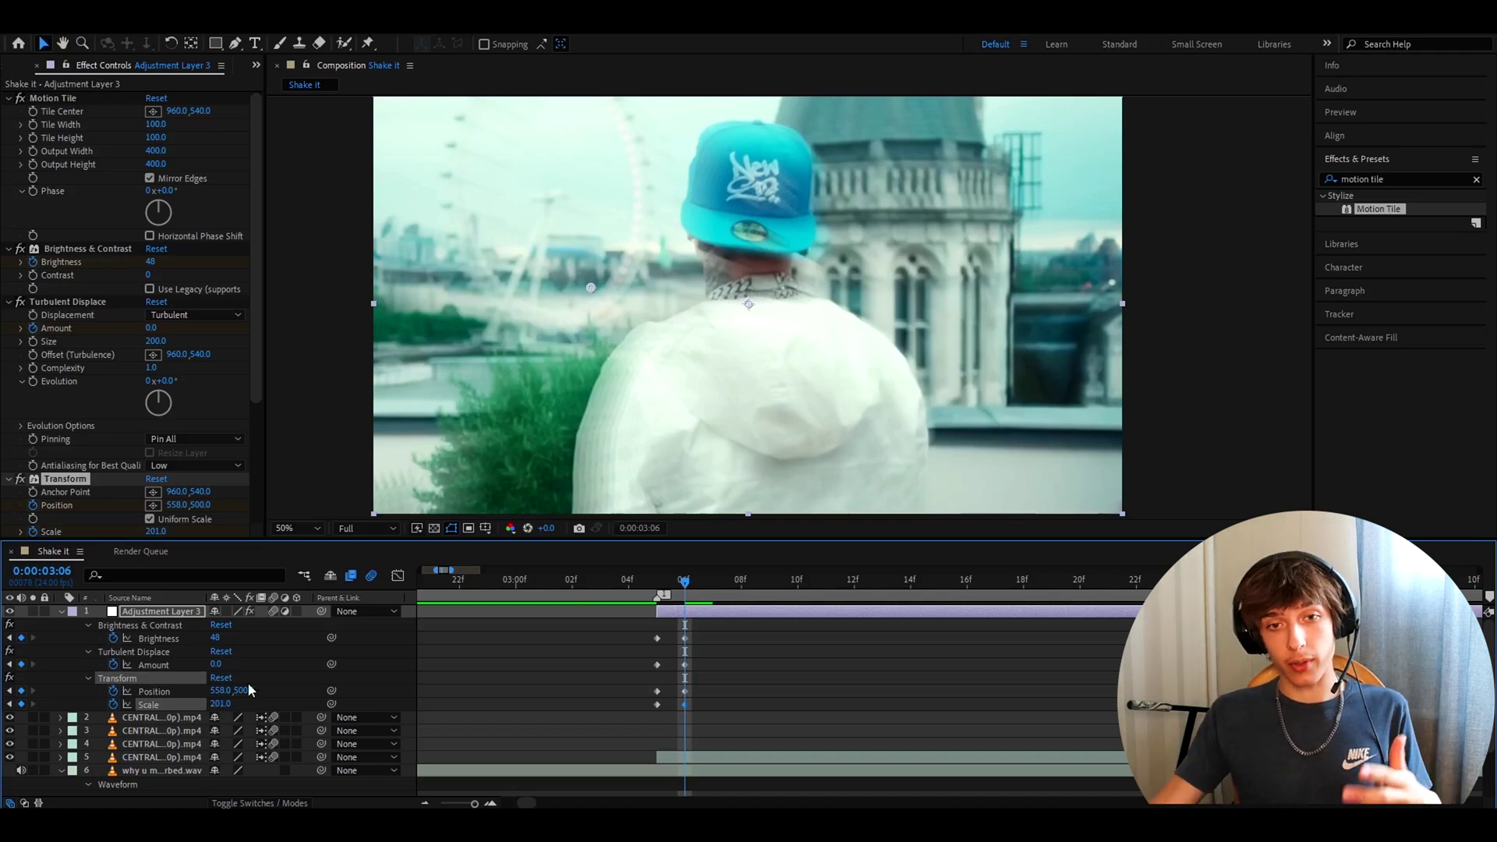
At 3:07, key Brightness 0, Amount 15, Position 825, 580 and Scale 145.
{"action": "left_click", "coordinate": [707, 583]}
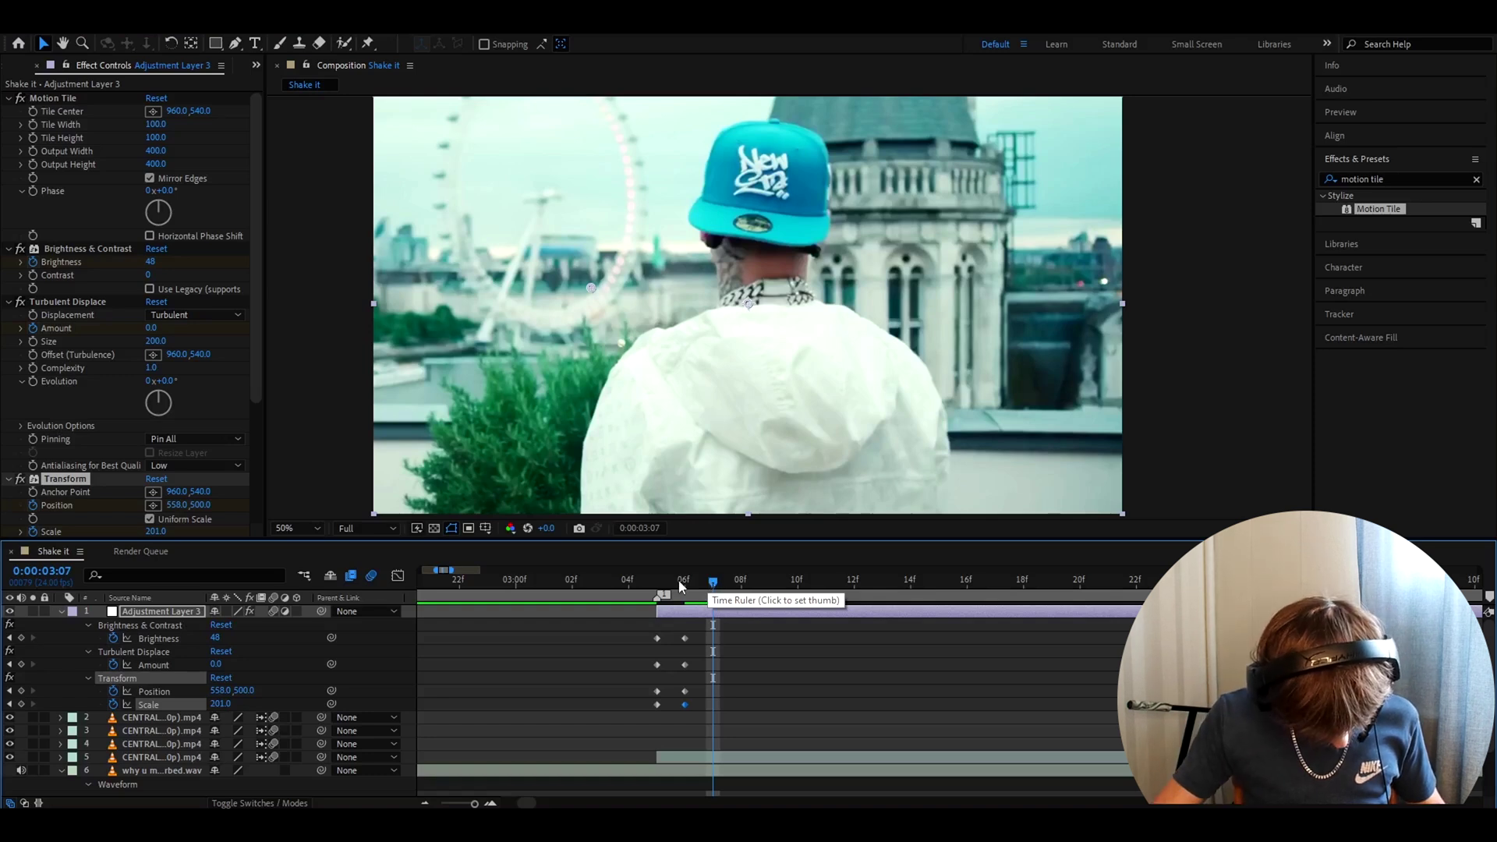
{"action": "left_click", "coordinate": [150, 638]}
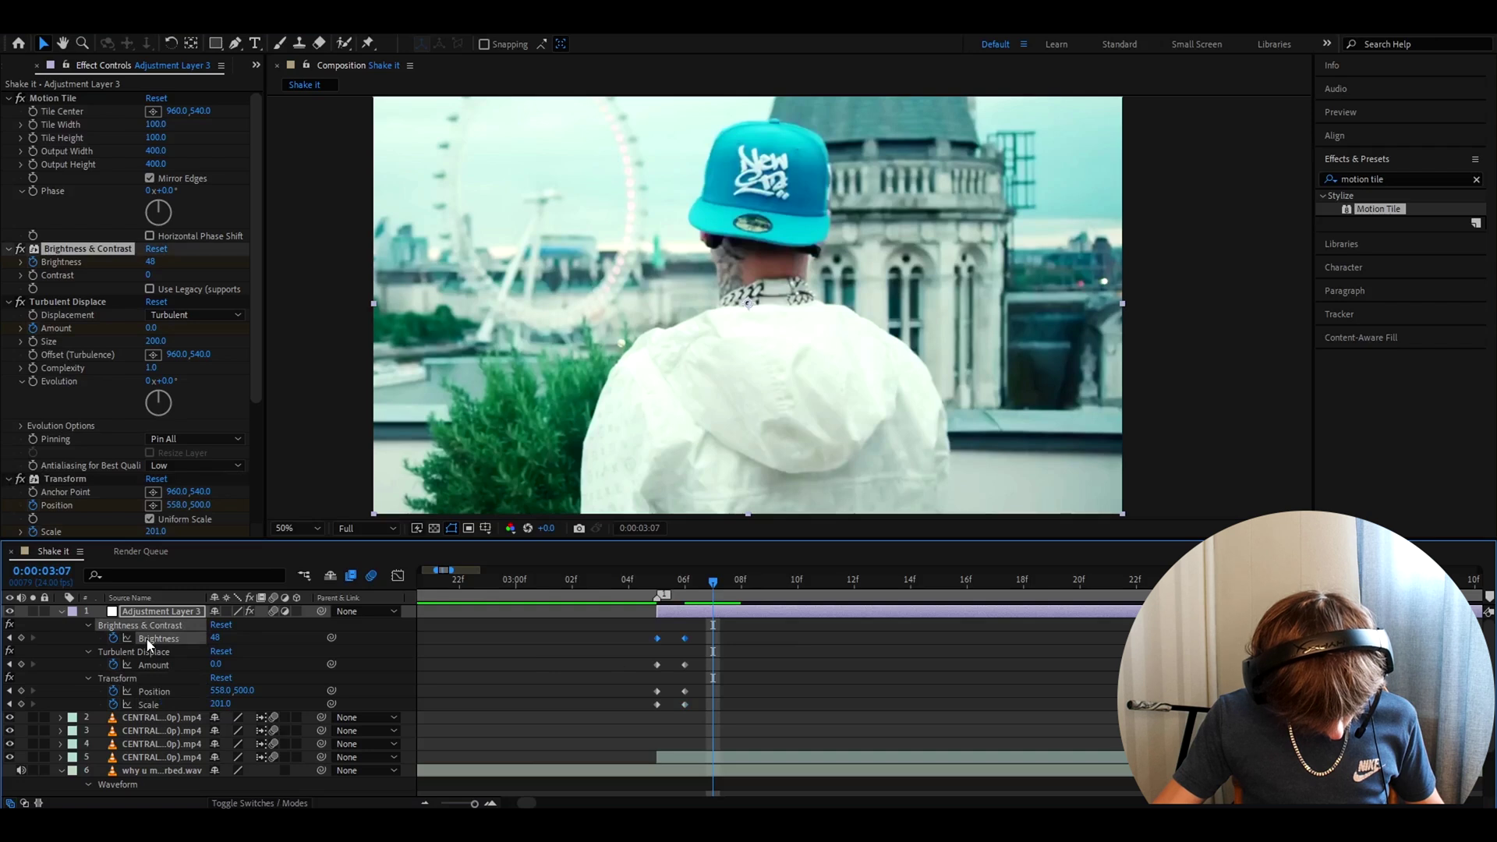
{"action": "type", "text": "0"}
{"action": "key", "text": "Tab"}
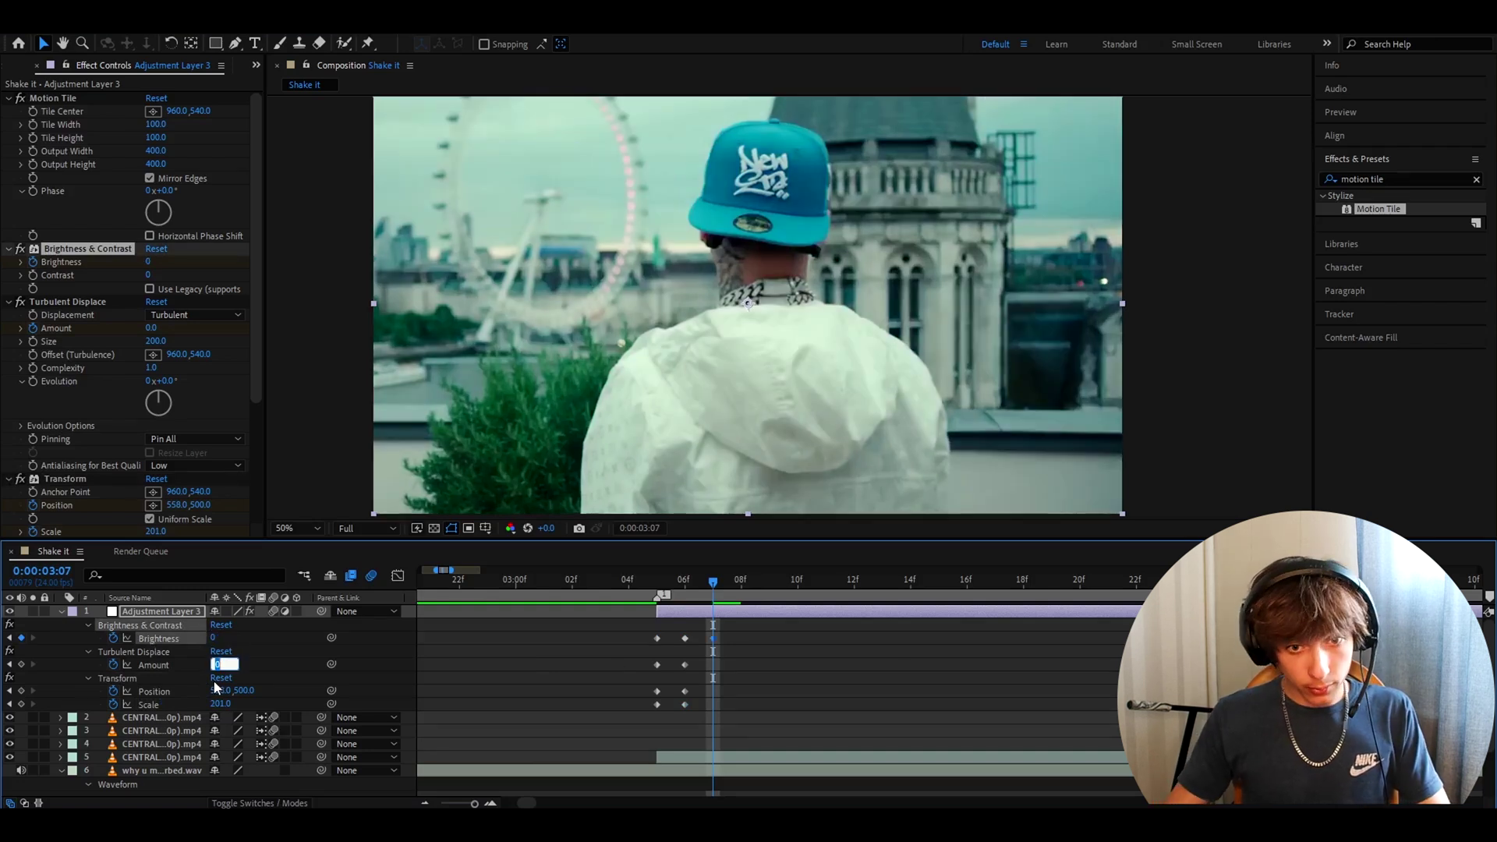
{"action": "type", "text": "15"}
{"action": "key", "text": "Tab"}
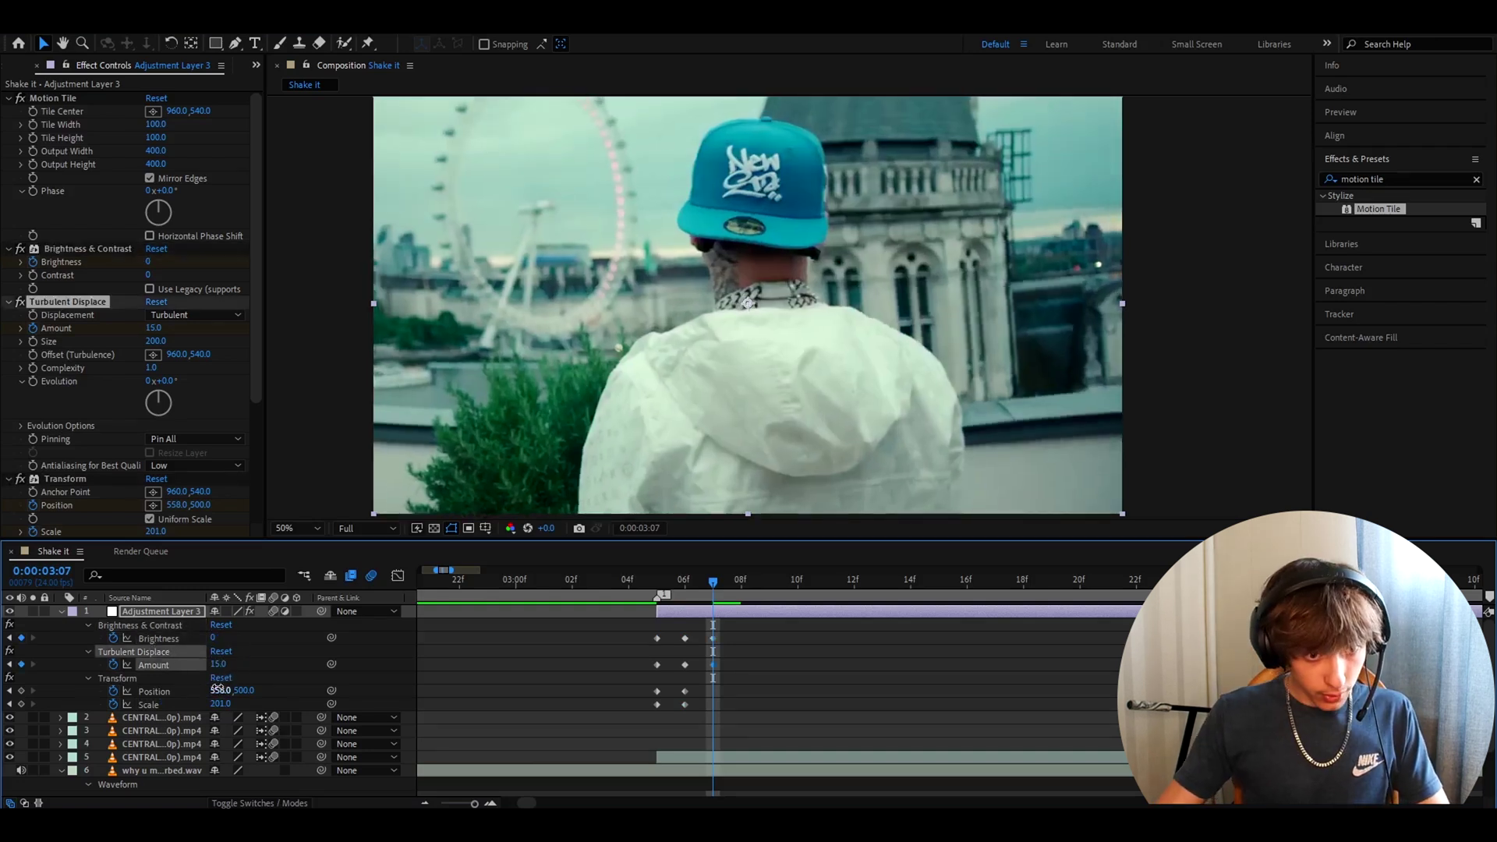
{"action": "key", "text": "BackSpace"}
{"action": "type", "text": "8"}
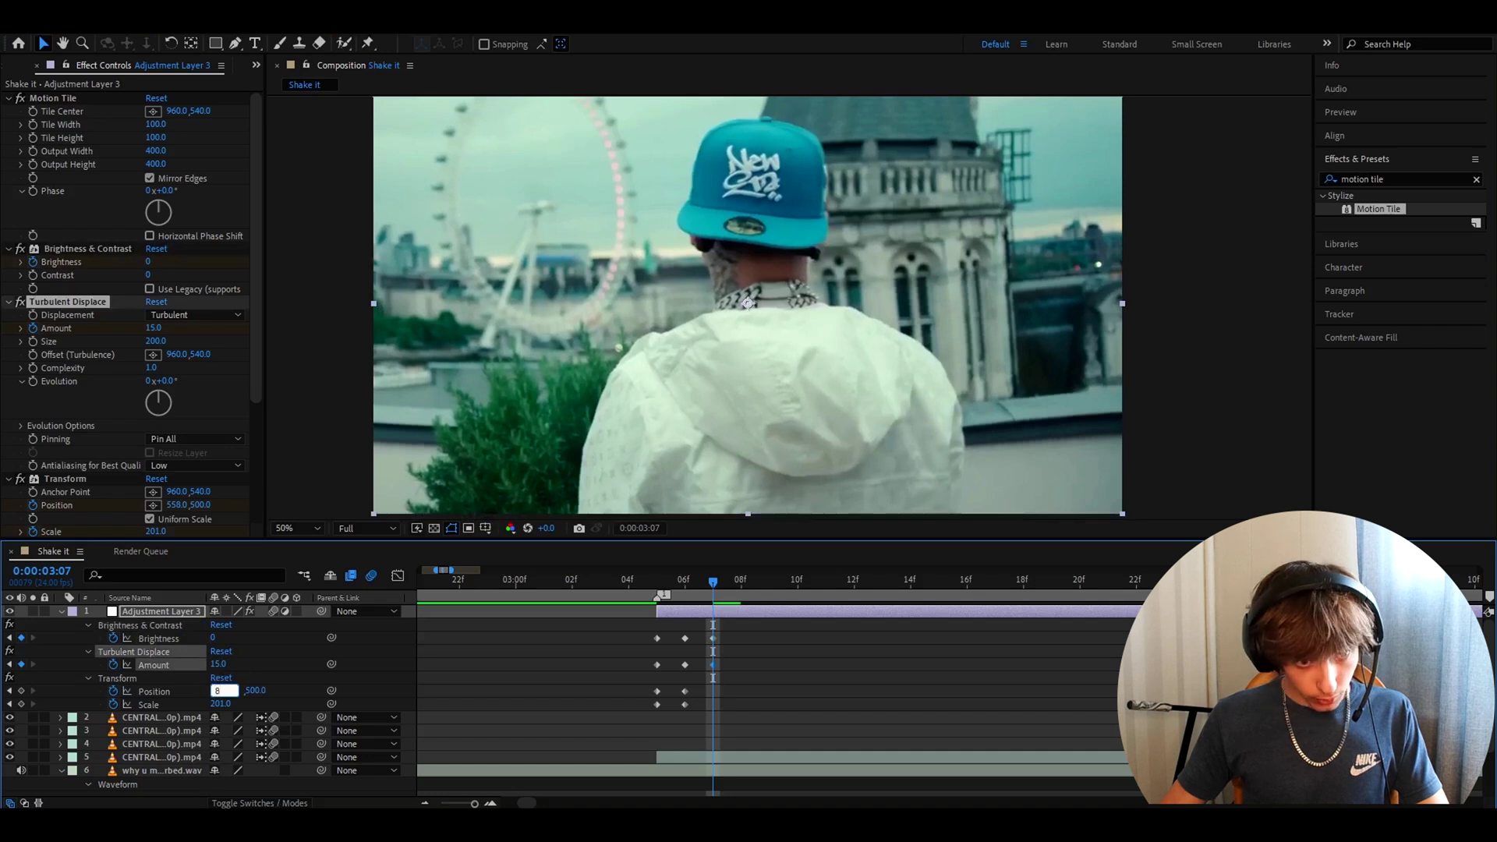
{"action": "type", "text": "25"}
{"action": "key", "text": "Tab"}
{"action": "key", "text": "BackSpace"}
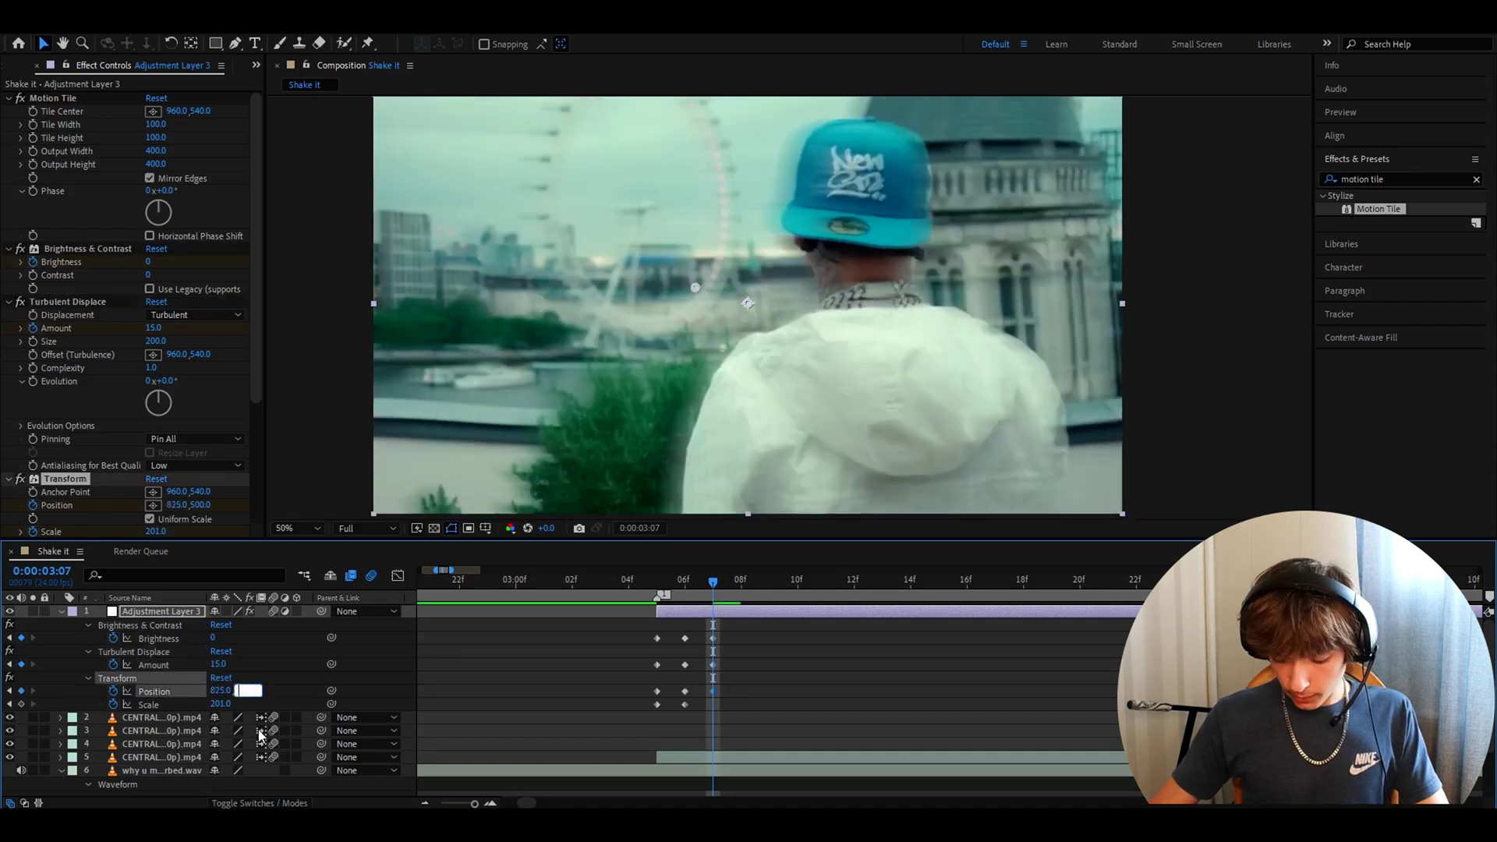
{"action": "type", "text": "580"}
{"action": "key", "text": "Tab"}
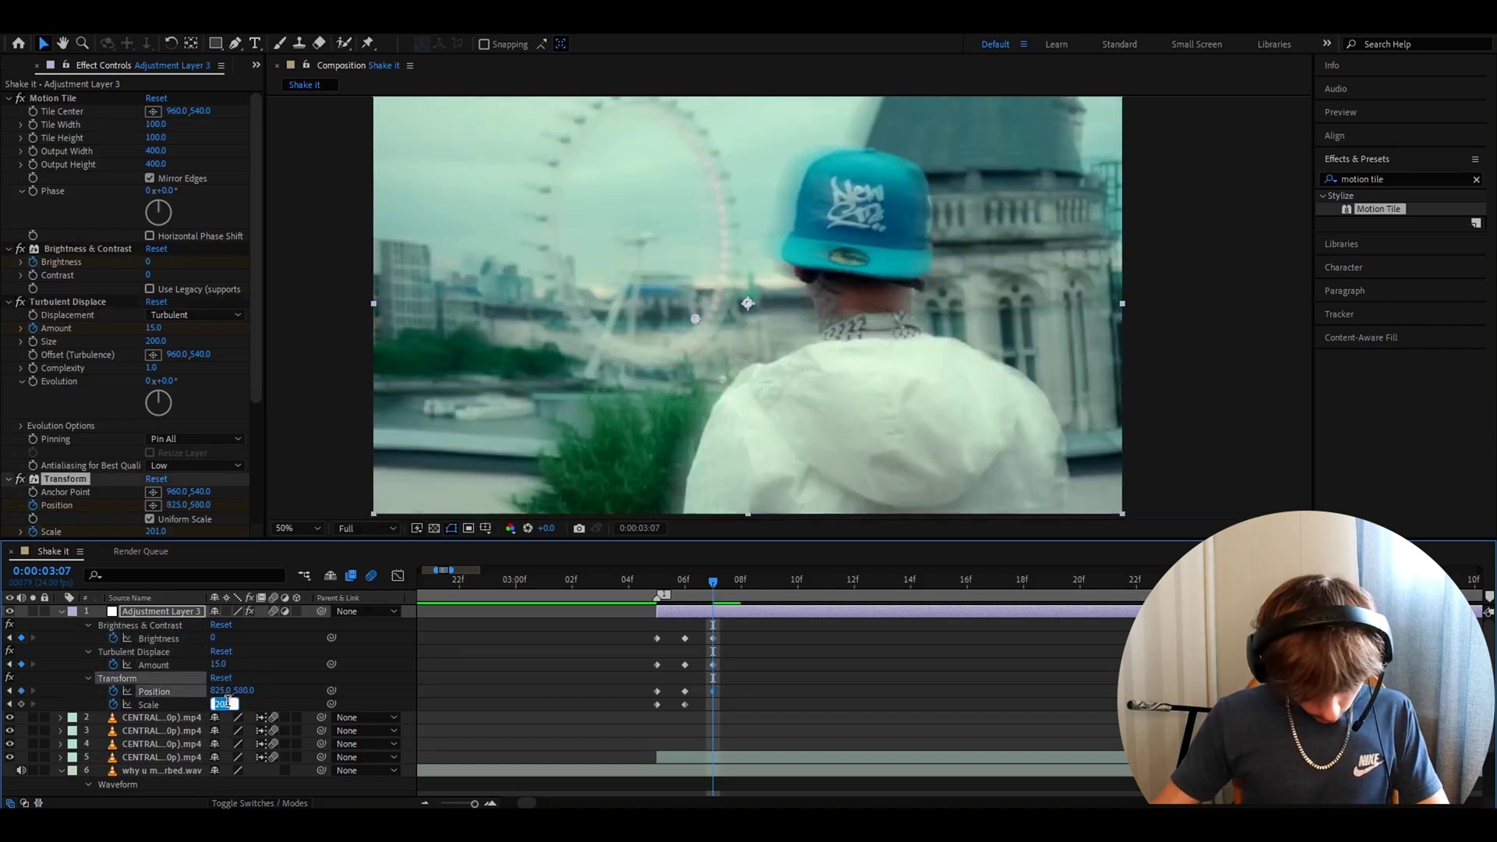
{"action": "type", "text": "145"}
{"action": "key", "text": "Return"}
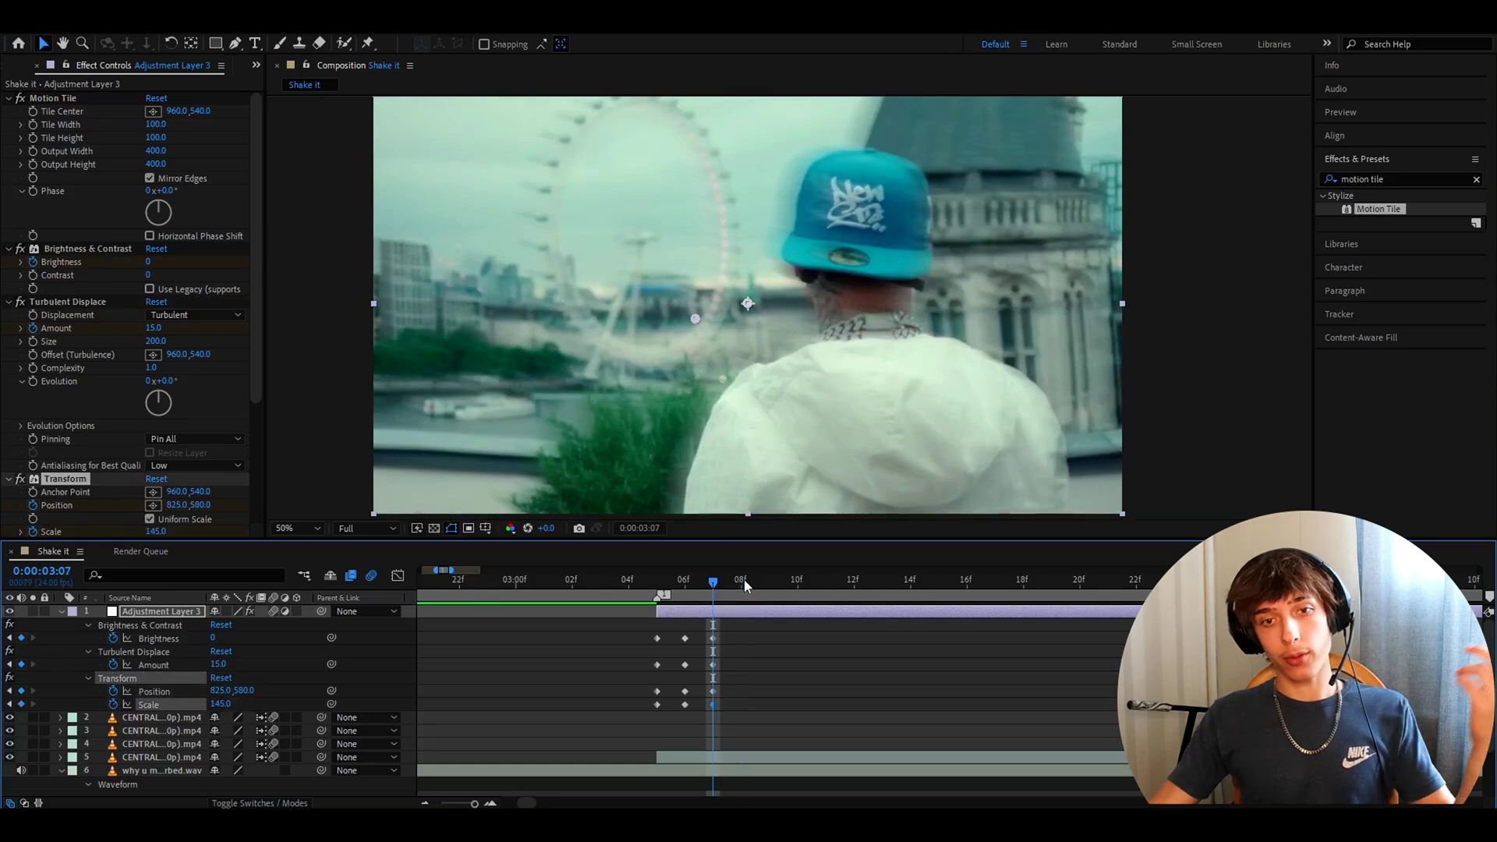
At 3:08, key Brightness 96, Amount 8.7, Position 942, 520 and Scale 108.8.
{"action": "key", "text": "Page_Down"}
{"action": "left_click", "coordinate": [216, 637]}
{"action": "left_click", "coordinate": [217, 638]}
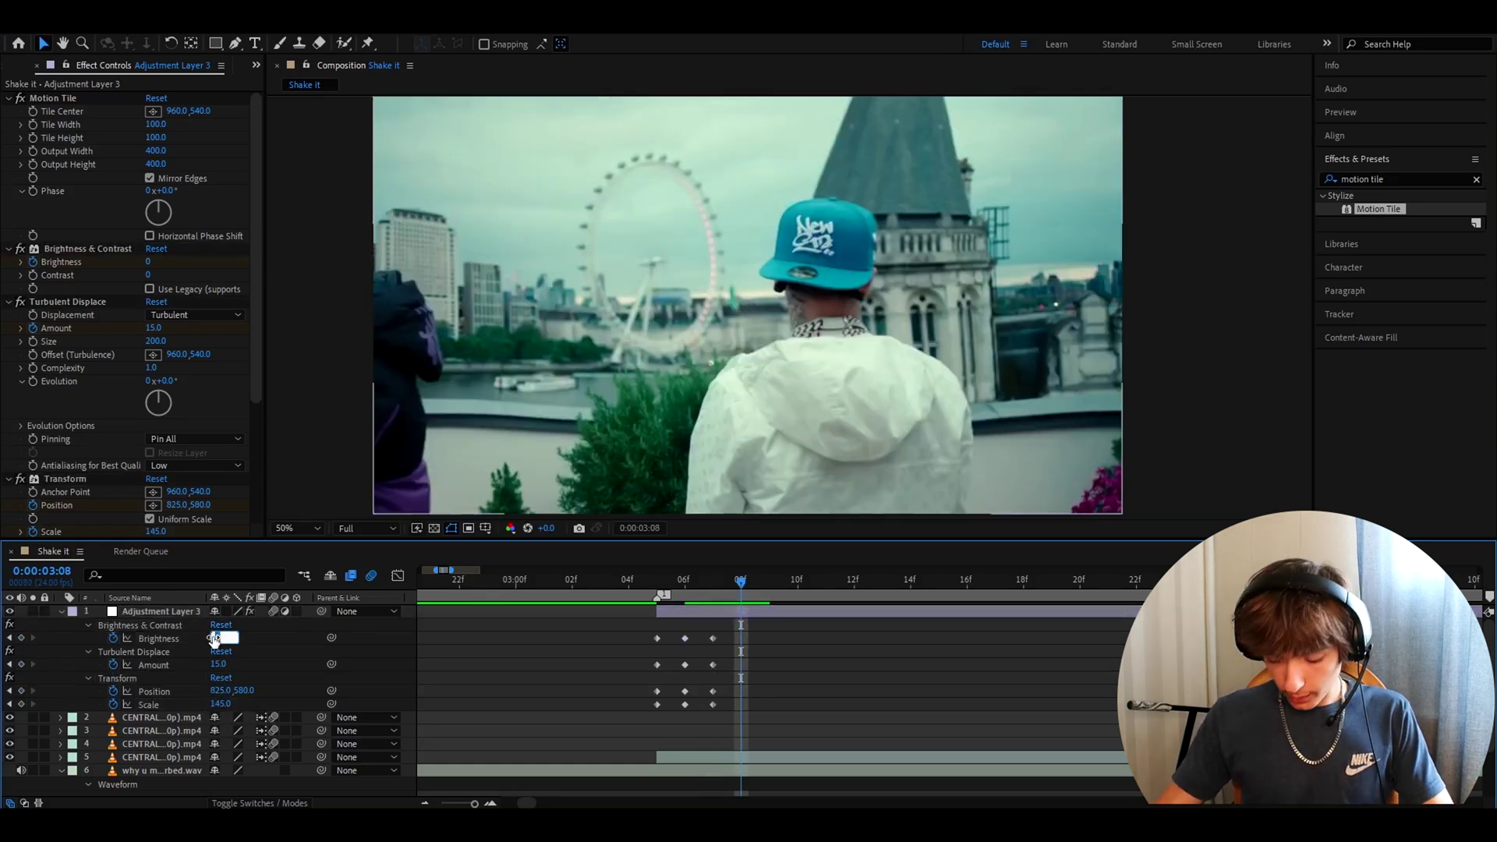
{"action": "type", "text": "96"}
{"action": "key", "text": "Return"}
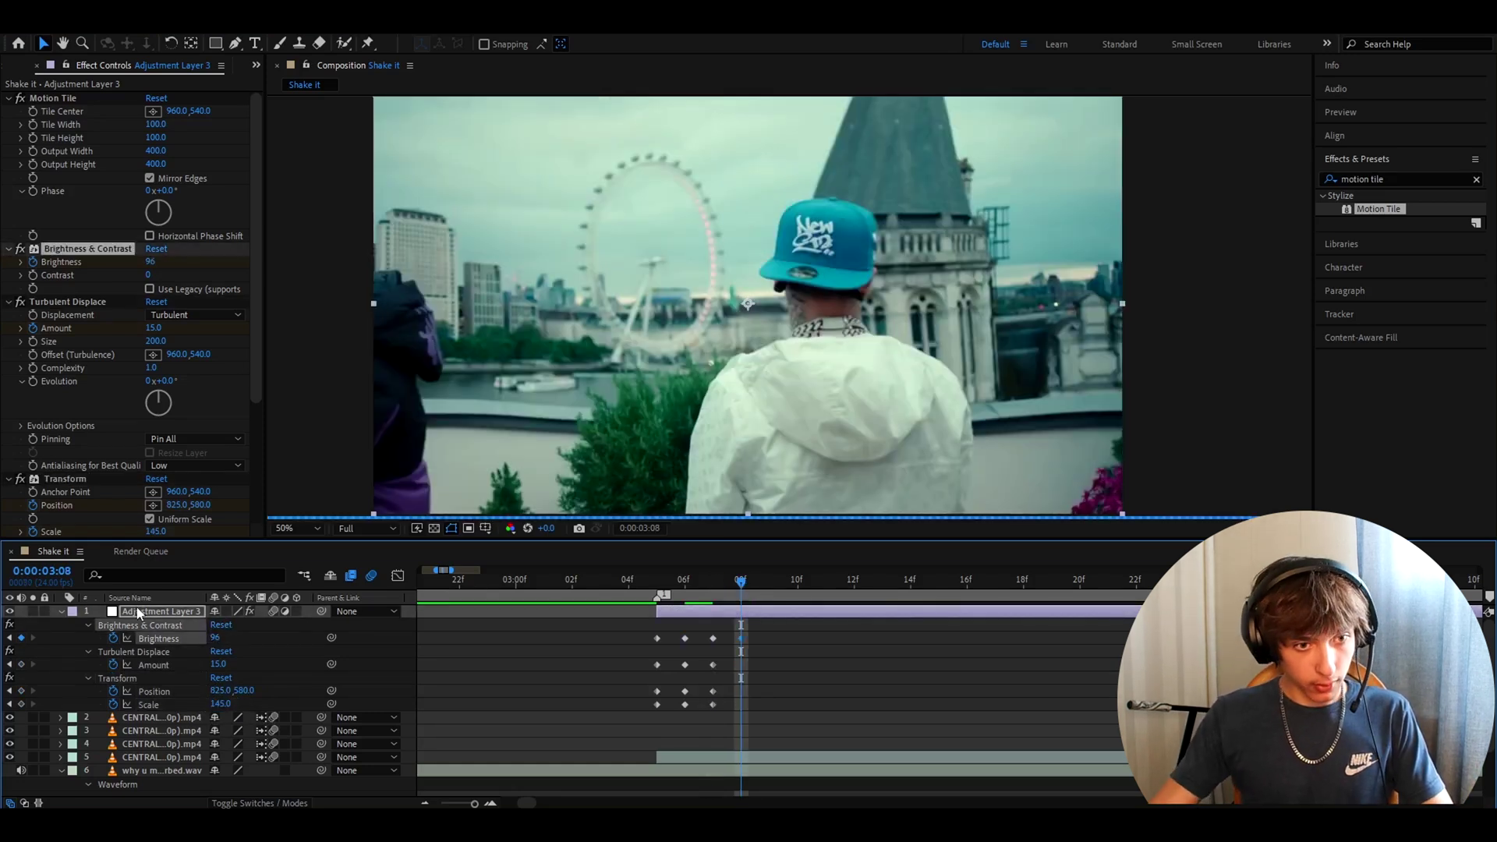
{"action": "left_click", "coordinate": [216, 664]}
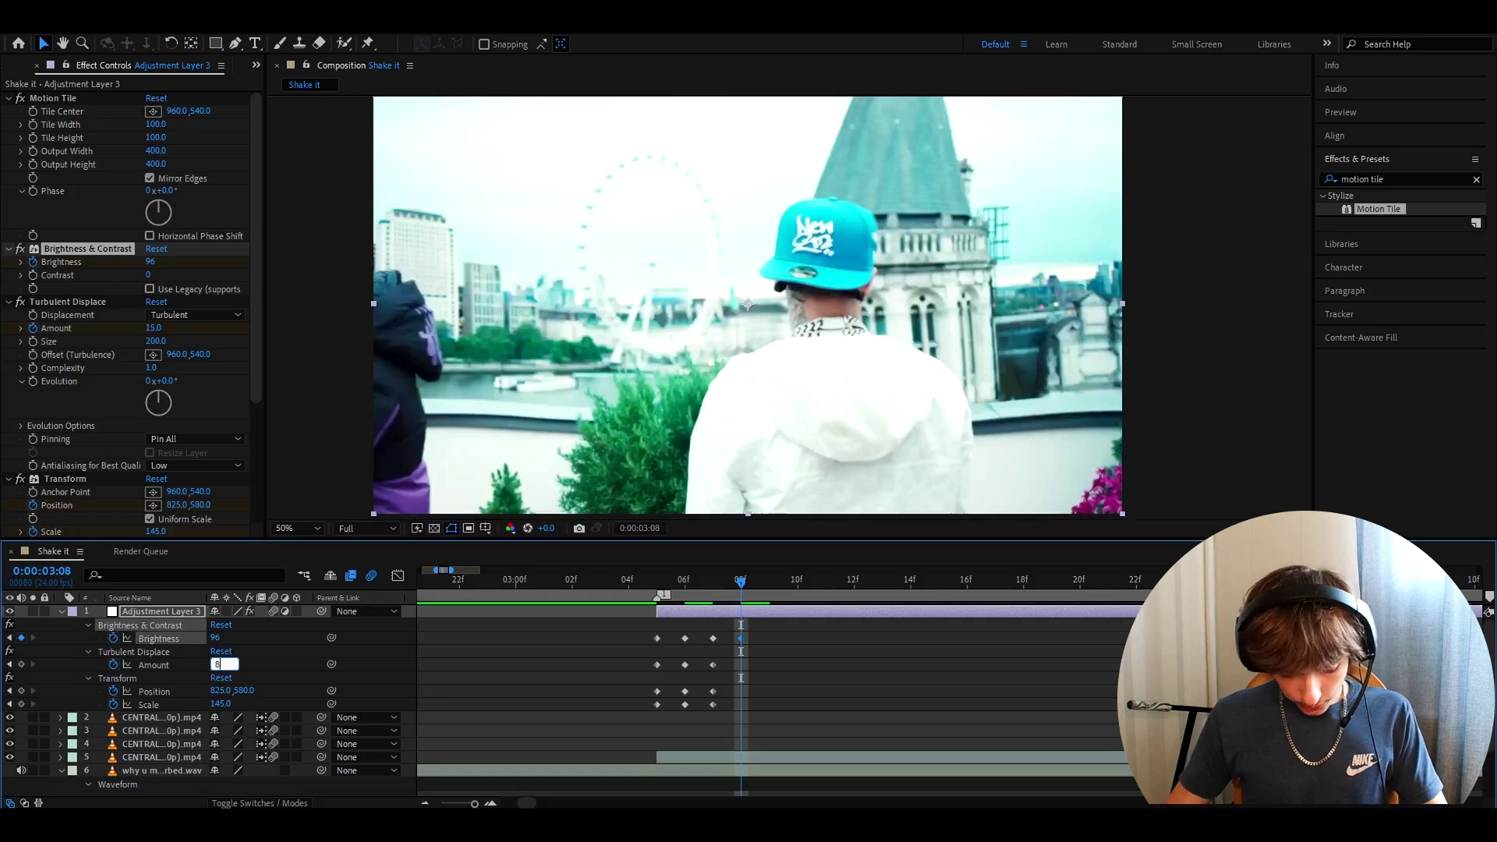
{"action": "type", "text": "8.7"}
{"action": "key", "text": "Return"}
{"action": "left_click", "coordinate": [216, 691]}
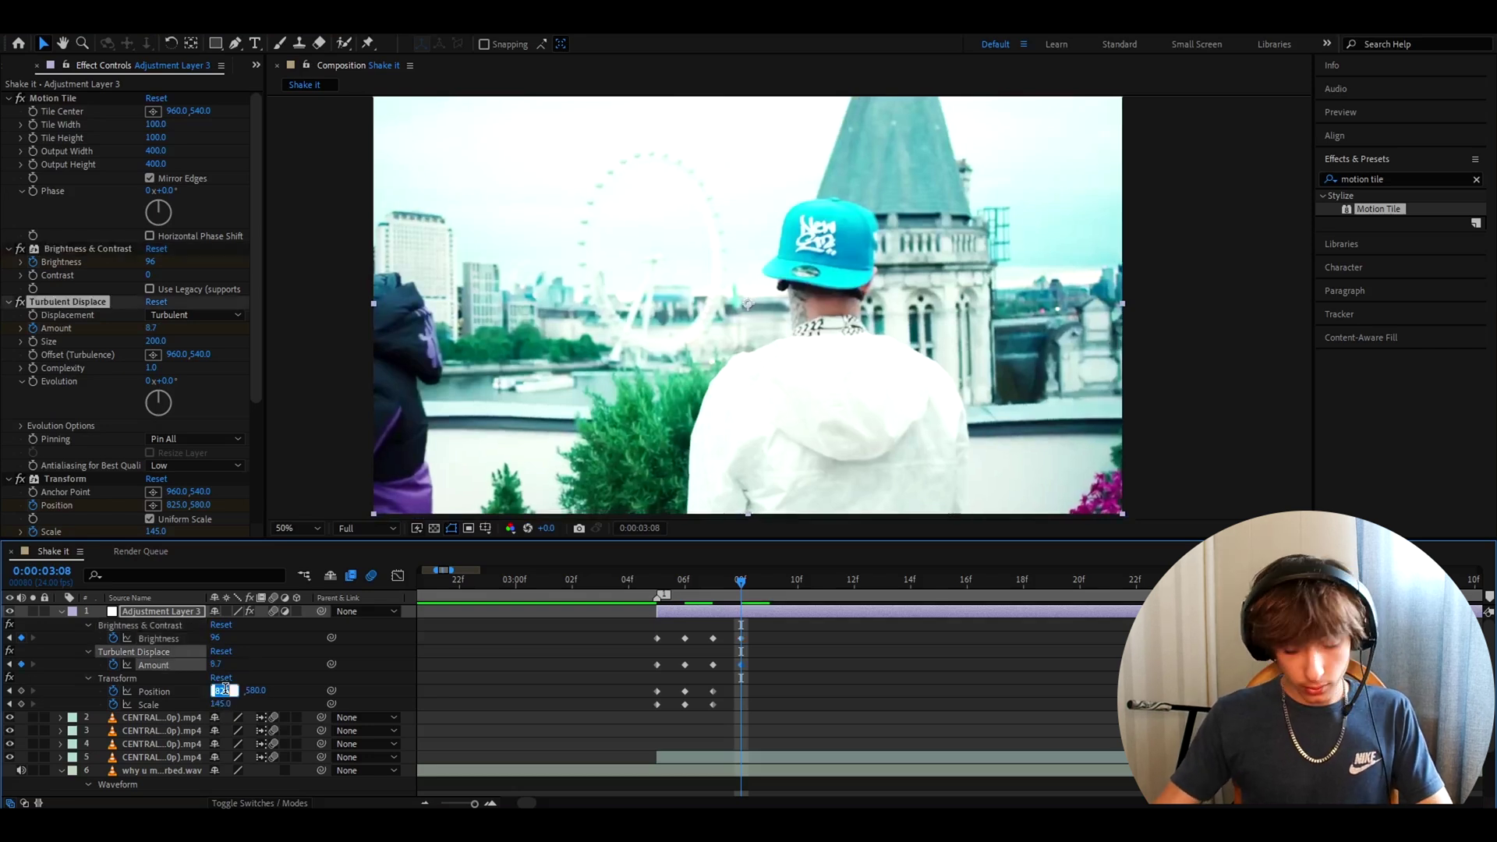
{"action": "type", "text": "942"}
{"action": "key", "text": "Return"}
{"action": "left_click", "coordinate": [244, 691]}
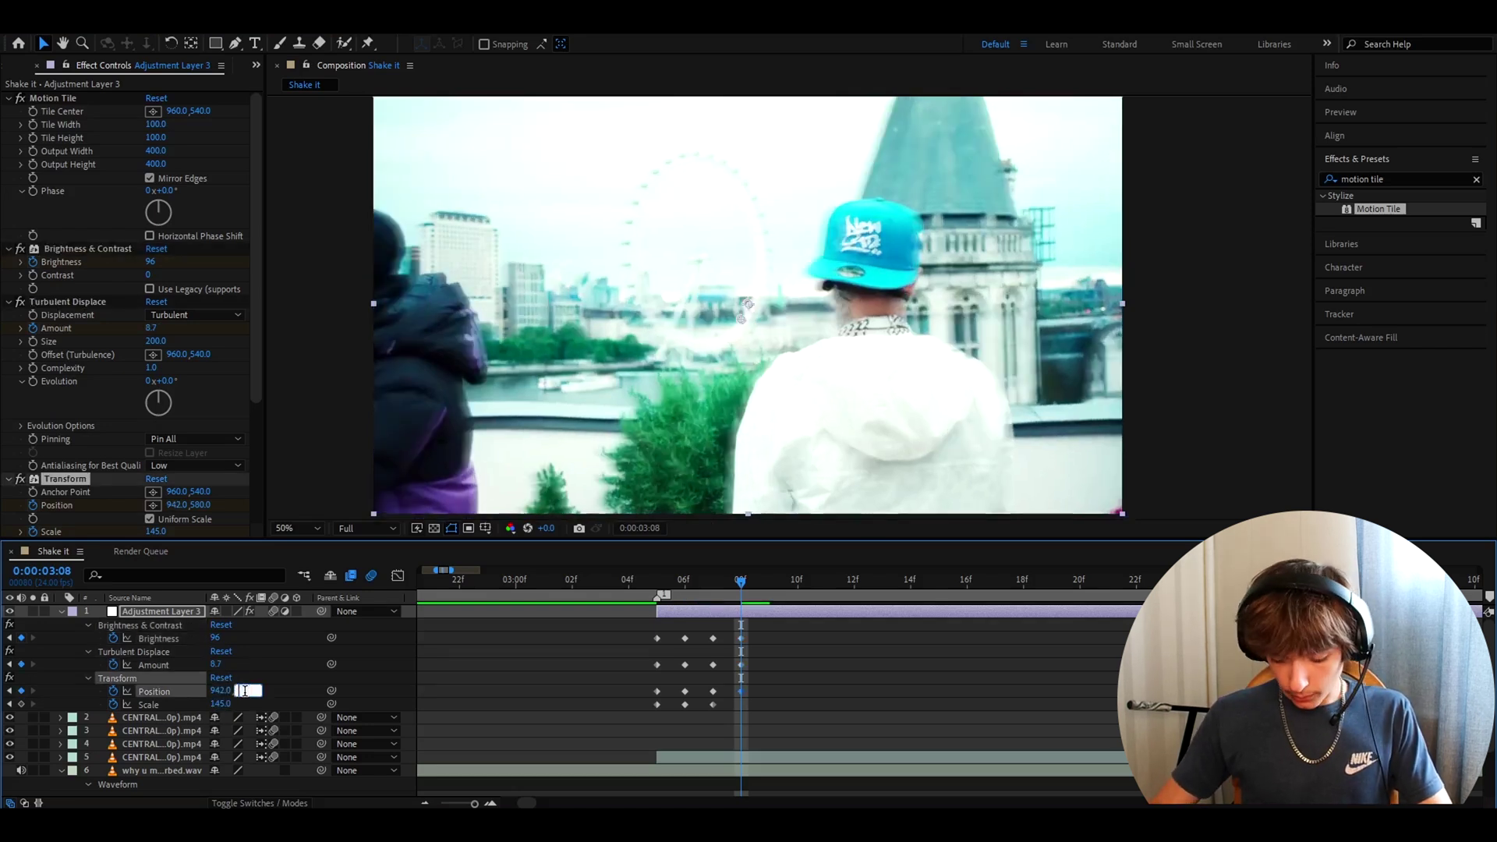
{"action": "type", "text": "520"}
{"action": "key", "text": "Return"}
{"action": "left_click", "coordinate": [221, 704]}
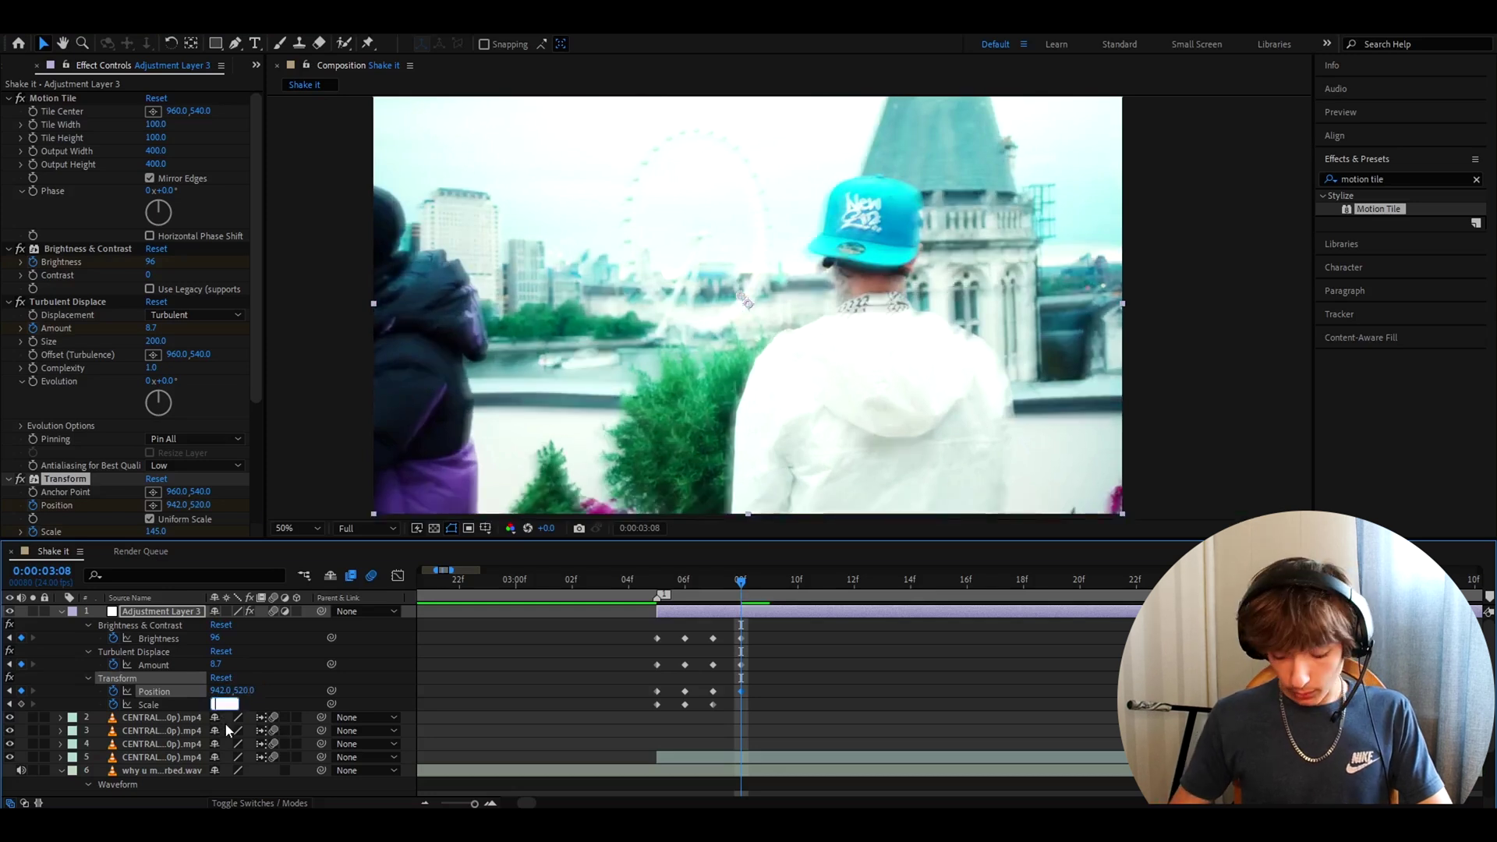
{"action": "type", "text": "1"}
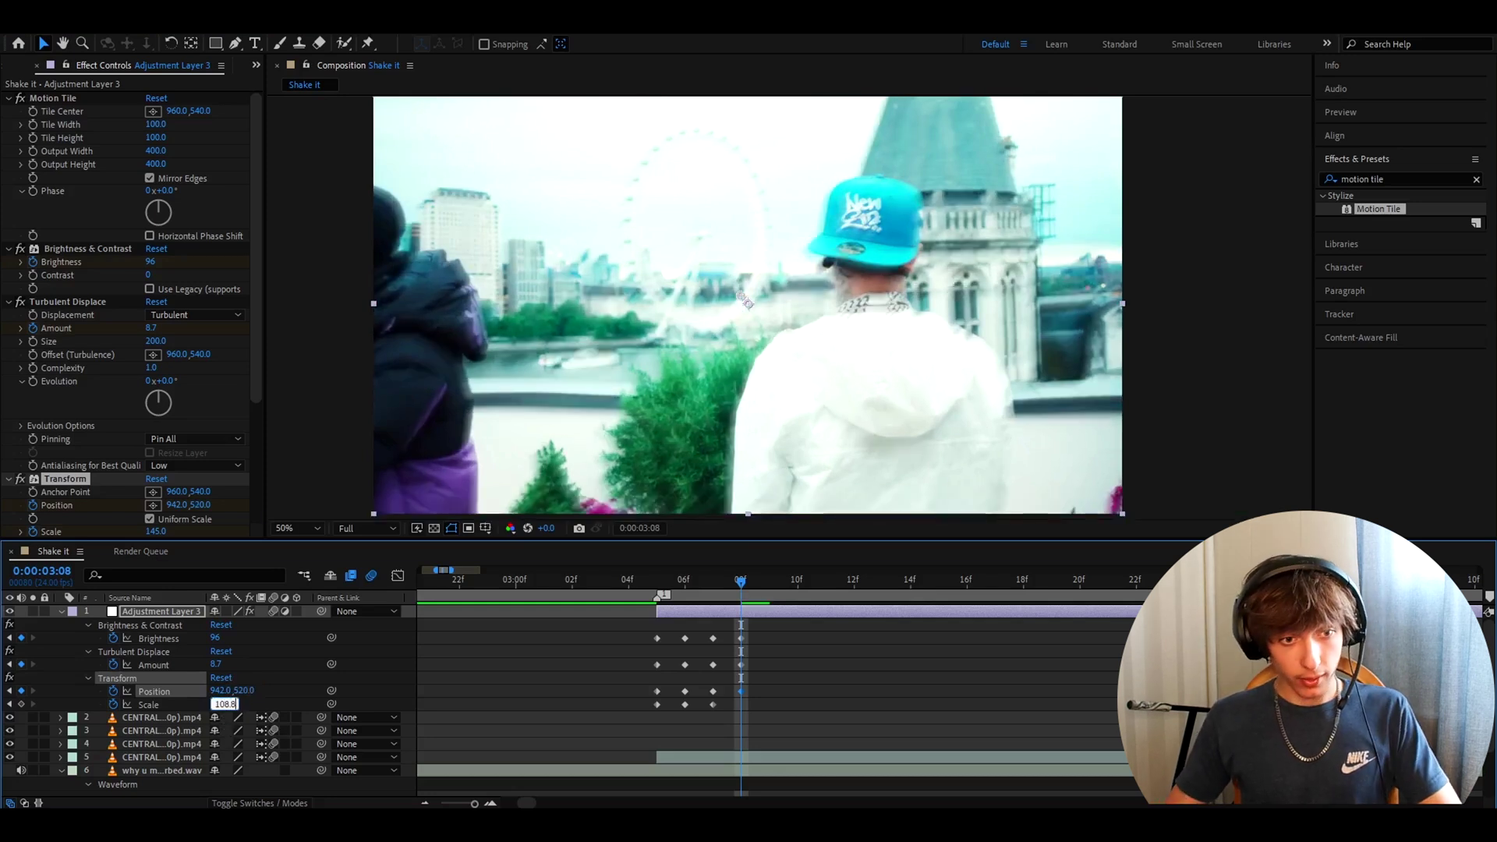
{"action": "type", "text": "08.8"}
{"action": "key", "text": "Return"}
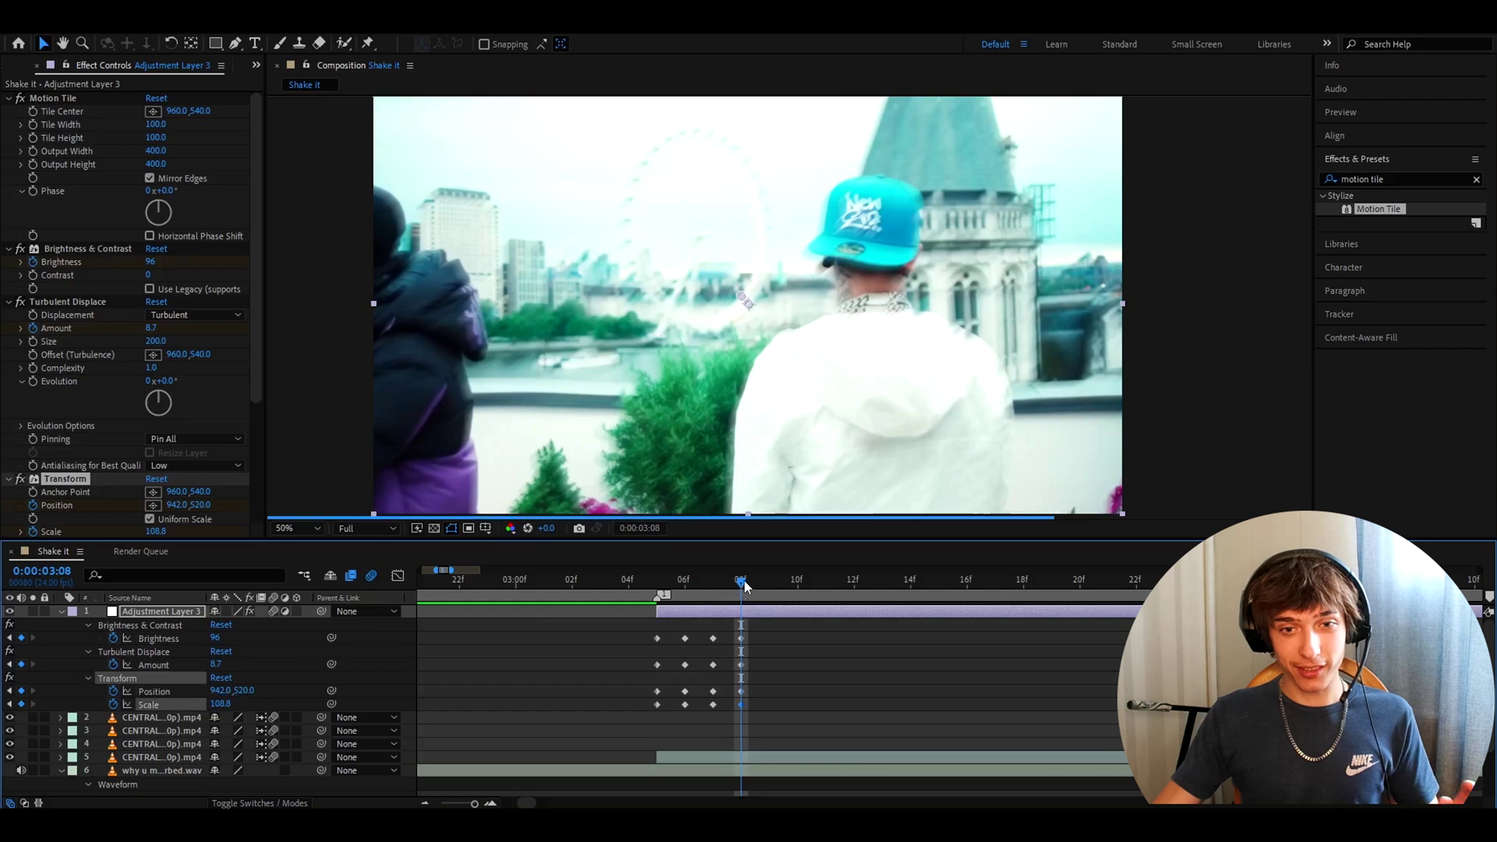
At 3:09, key Brightness 38, Amount 0, Position 930, 550 and Scale 104.1.
{"action": "left_click_drag", "start_coordinate": [745, 586], "coordinate": [770, 583]}
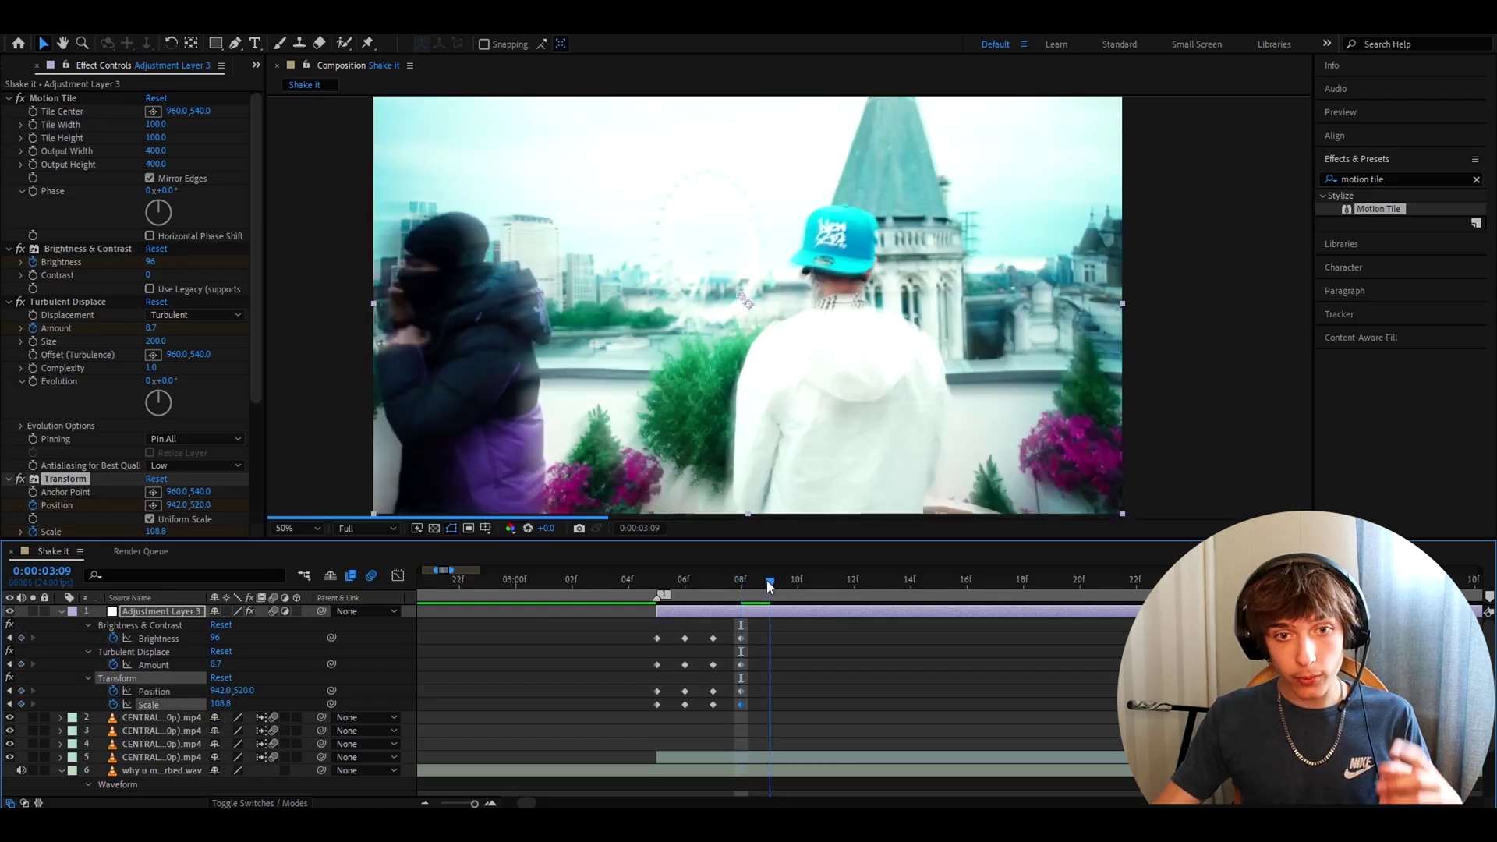
{"action": "left_click", "coordinate": [216, 638]}
{"action": "type", "text": "38"}
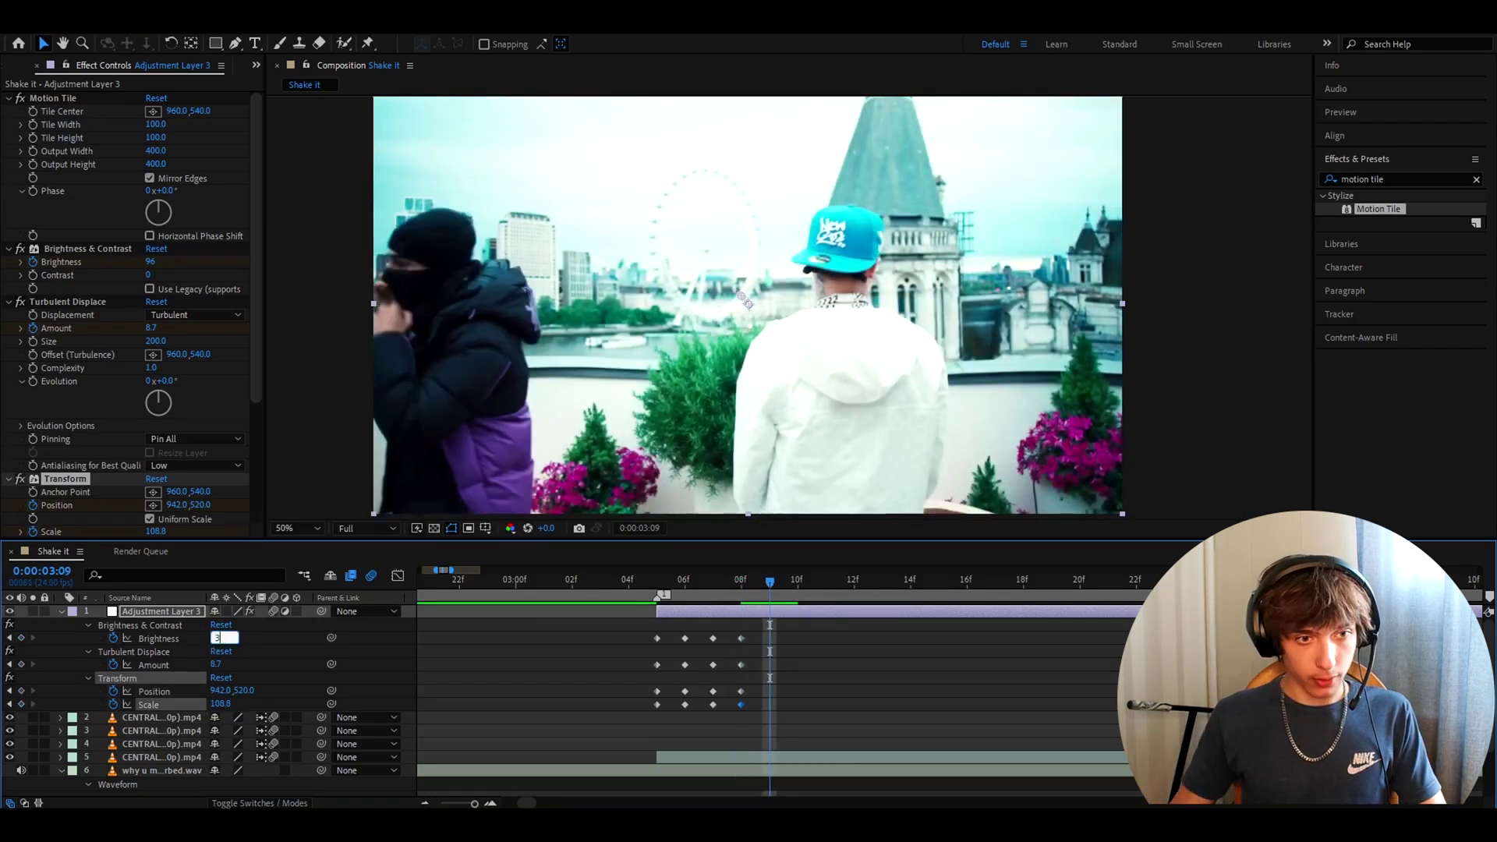
{"action": "key", "text": "Tab"}
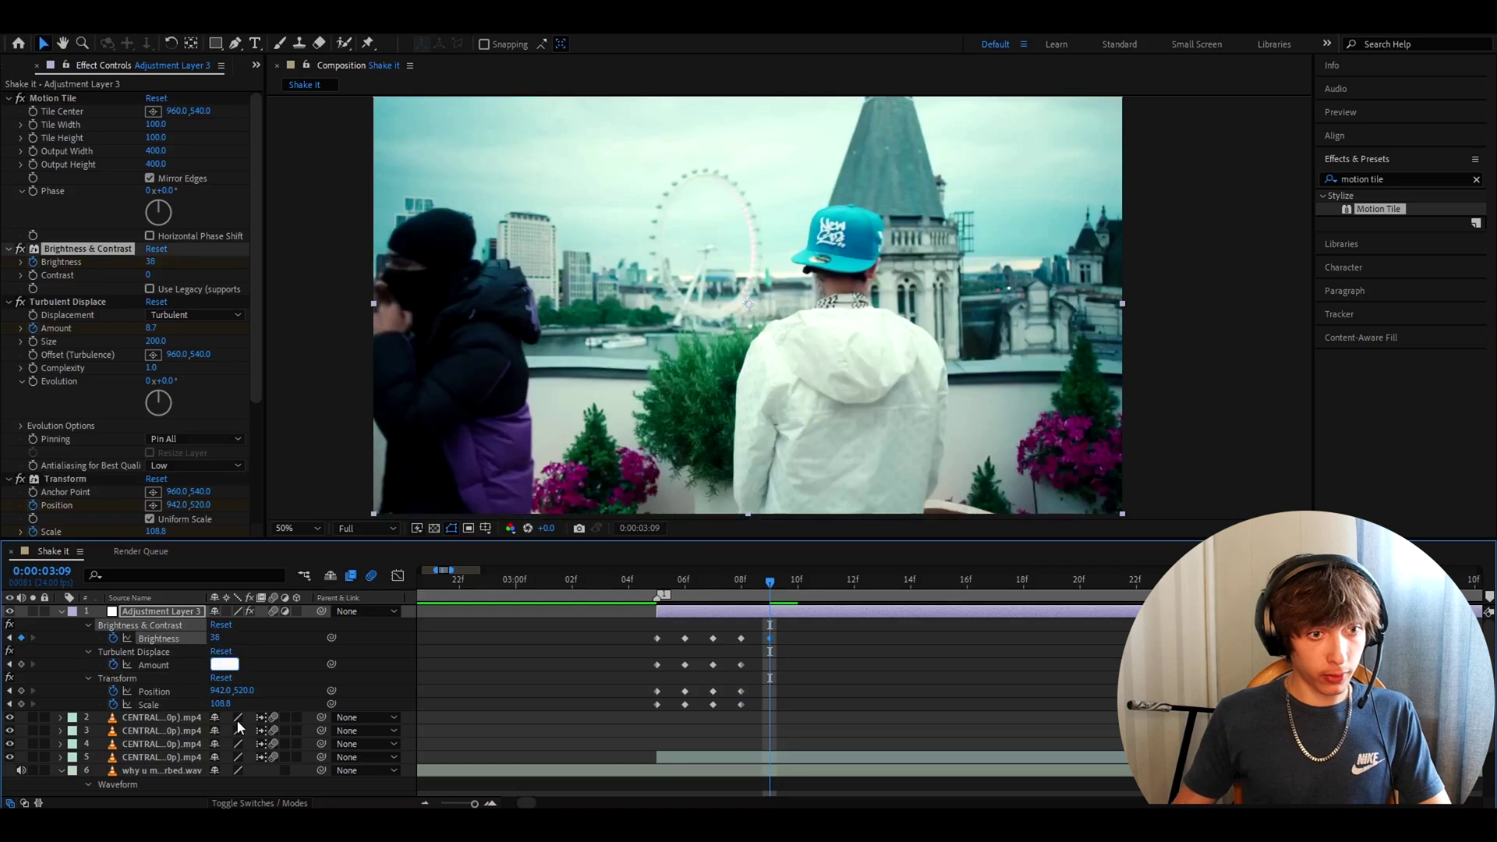
{"action": "type", "text": "0"}
{"action": "key", "text": "Tab"}
{"action": "type", "text": "93"}
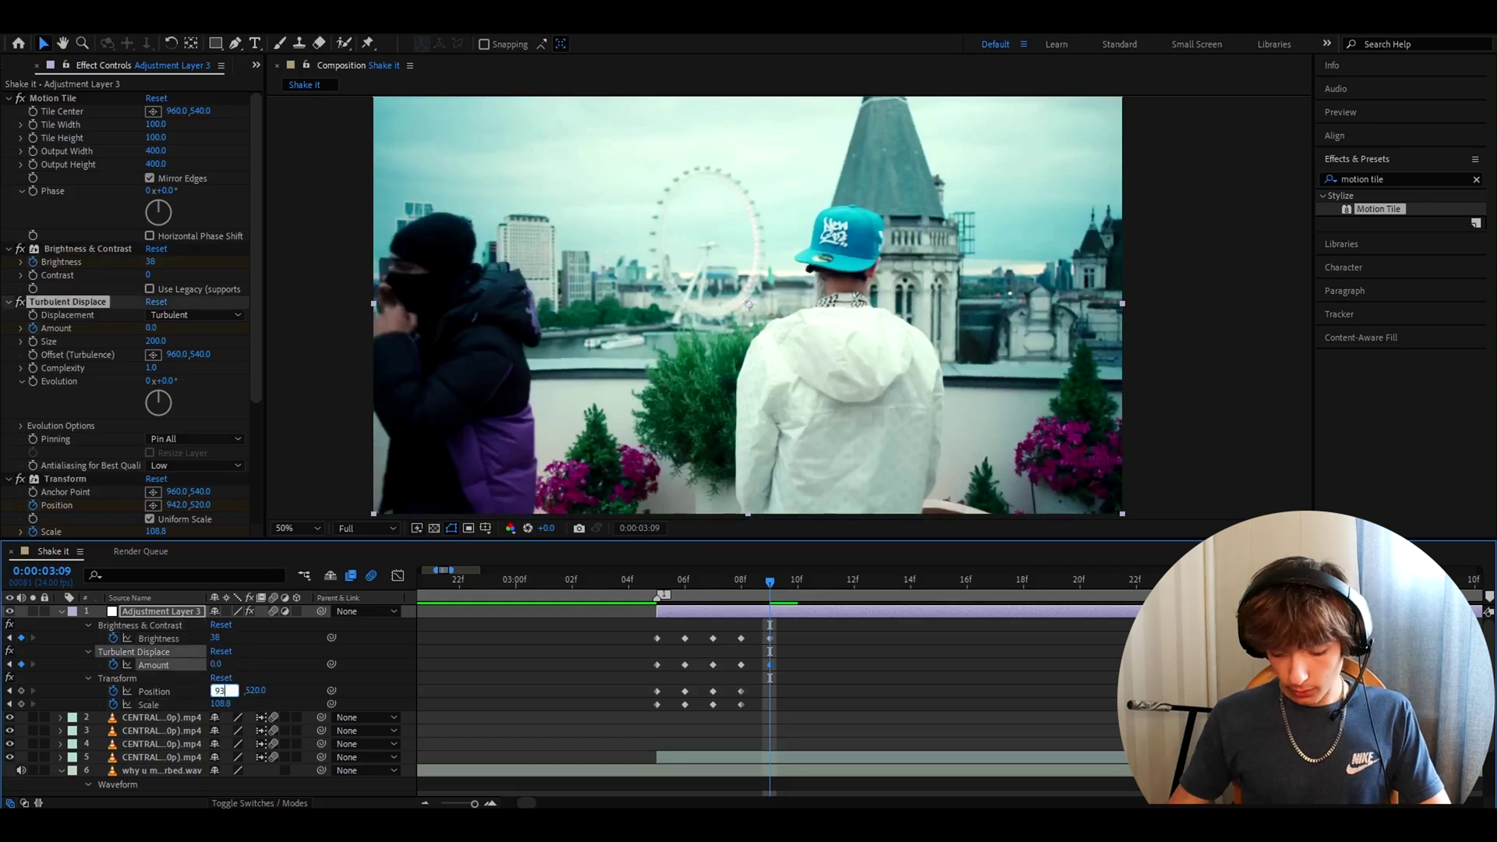
{"action": "type", "text": "0"}
{"action": "key", "text": "Tab"}
{"action": "type", "text": "55"}
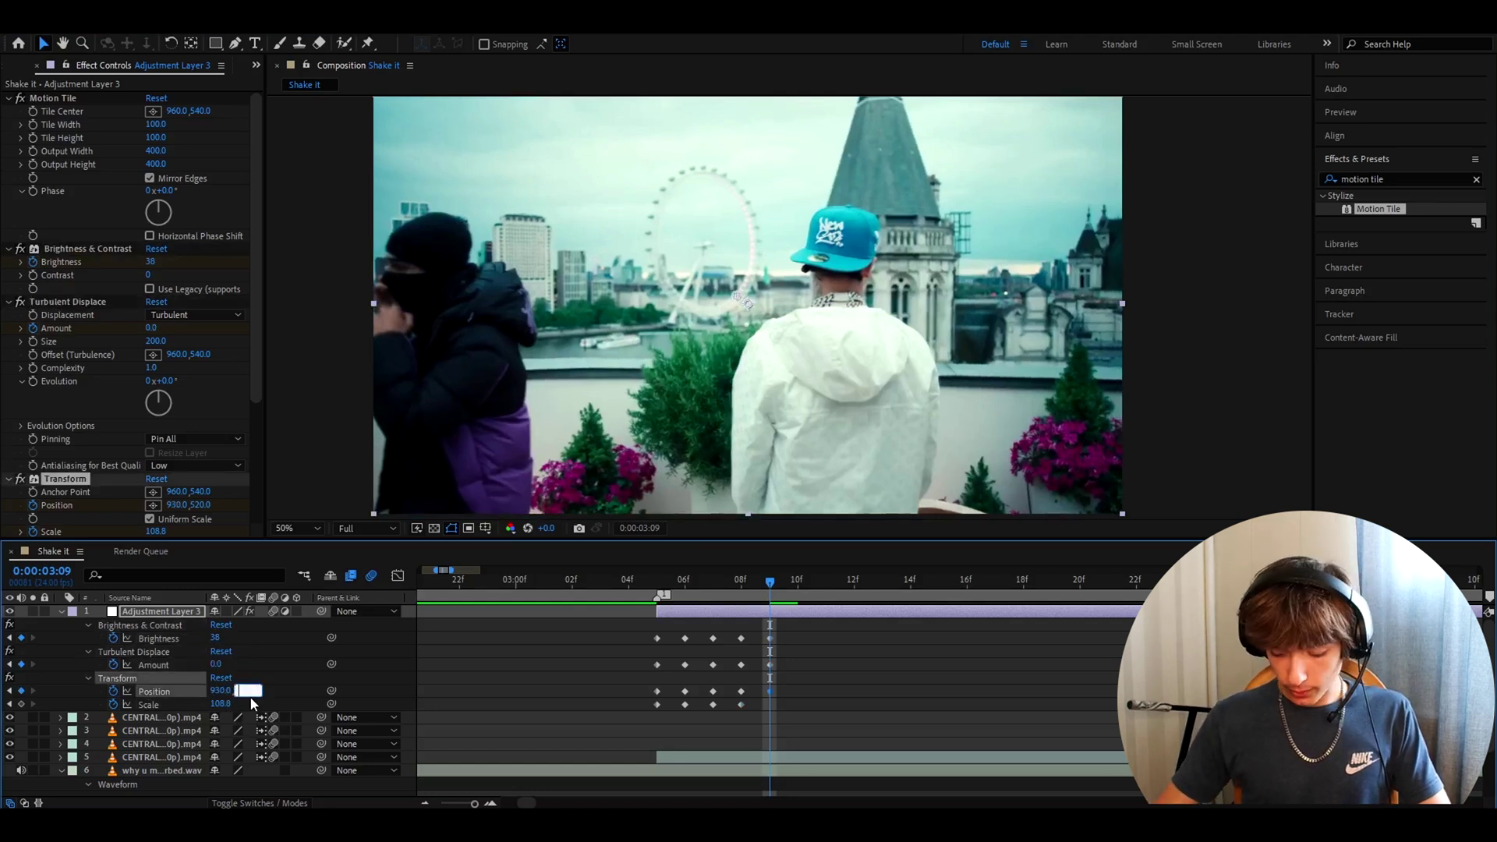
{"action": "type", "text": "0"}
{"action": "key", "text": "Tab"}
{"action": "type", "text": "1"}
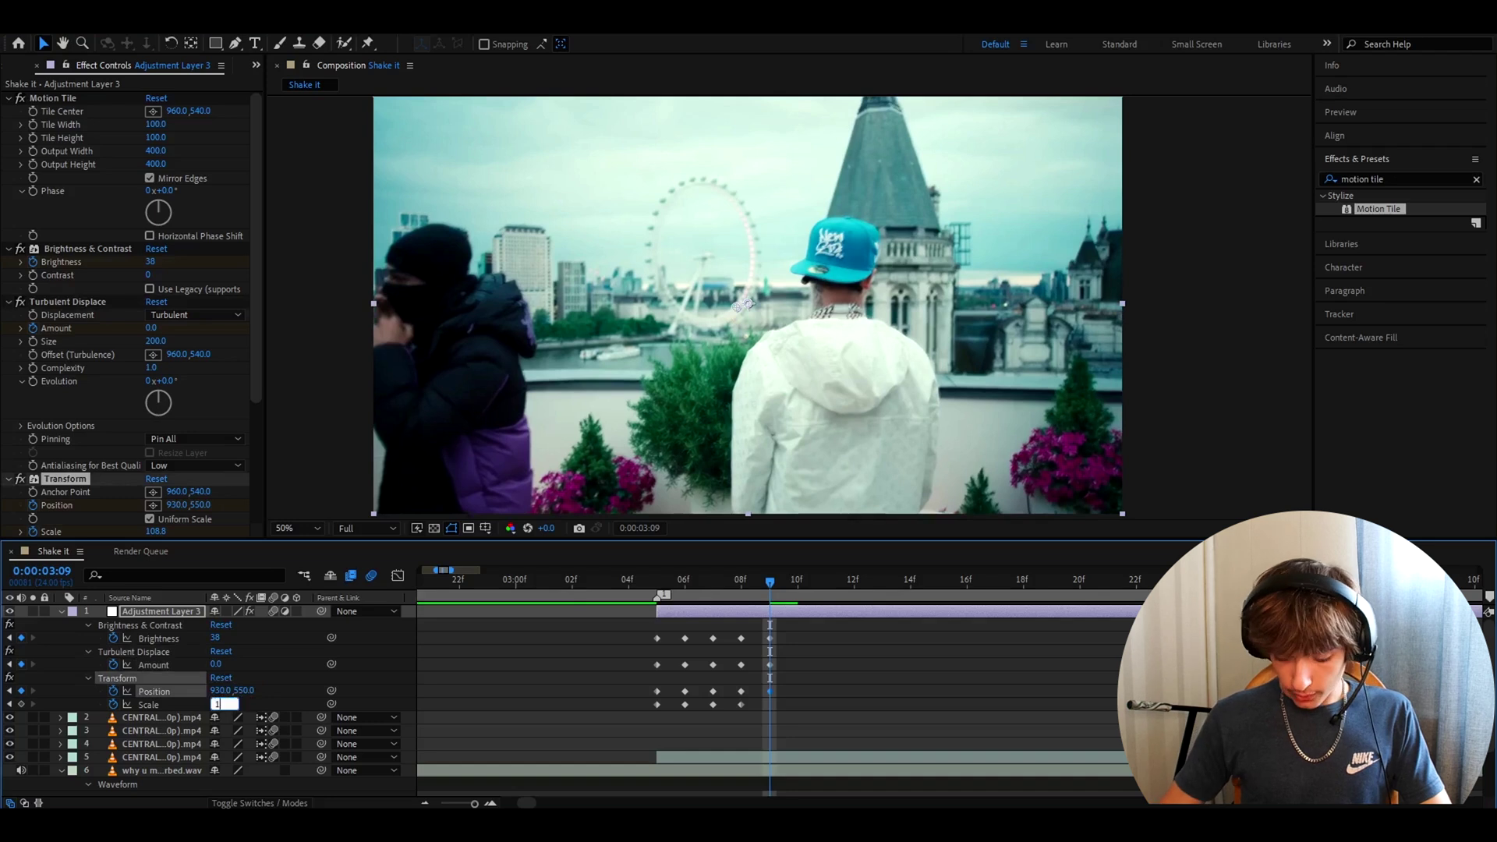
{"action": "type", "text": "04.1"}
{"action": "key", "text": "Return"}
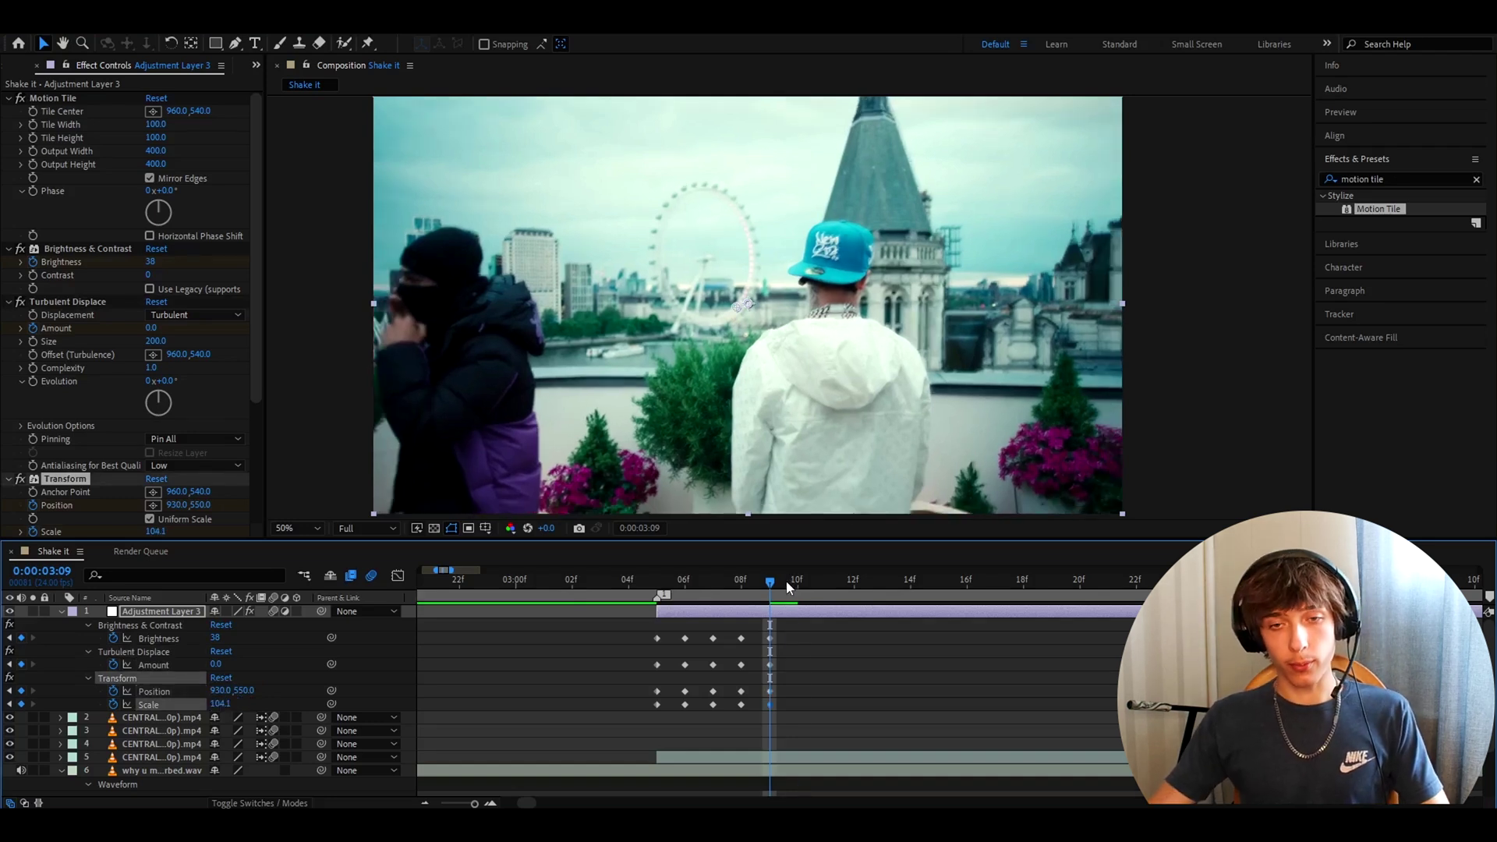
At 3:10, key Position 960, 540, Scale 102.1 and Brightness 13.
{"action": "mouse_move", "coordinate": [788, 587]}
{"action": "left_mouse_down"}
{"action": "mouse_move", "coordinate": [825, 584]}
{"action": "mouse_move", "coordinate": [799, 586]}
{"action": "left_mouse_up"}
{"action": "left_click", "coordinate": [221, 690]}
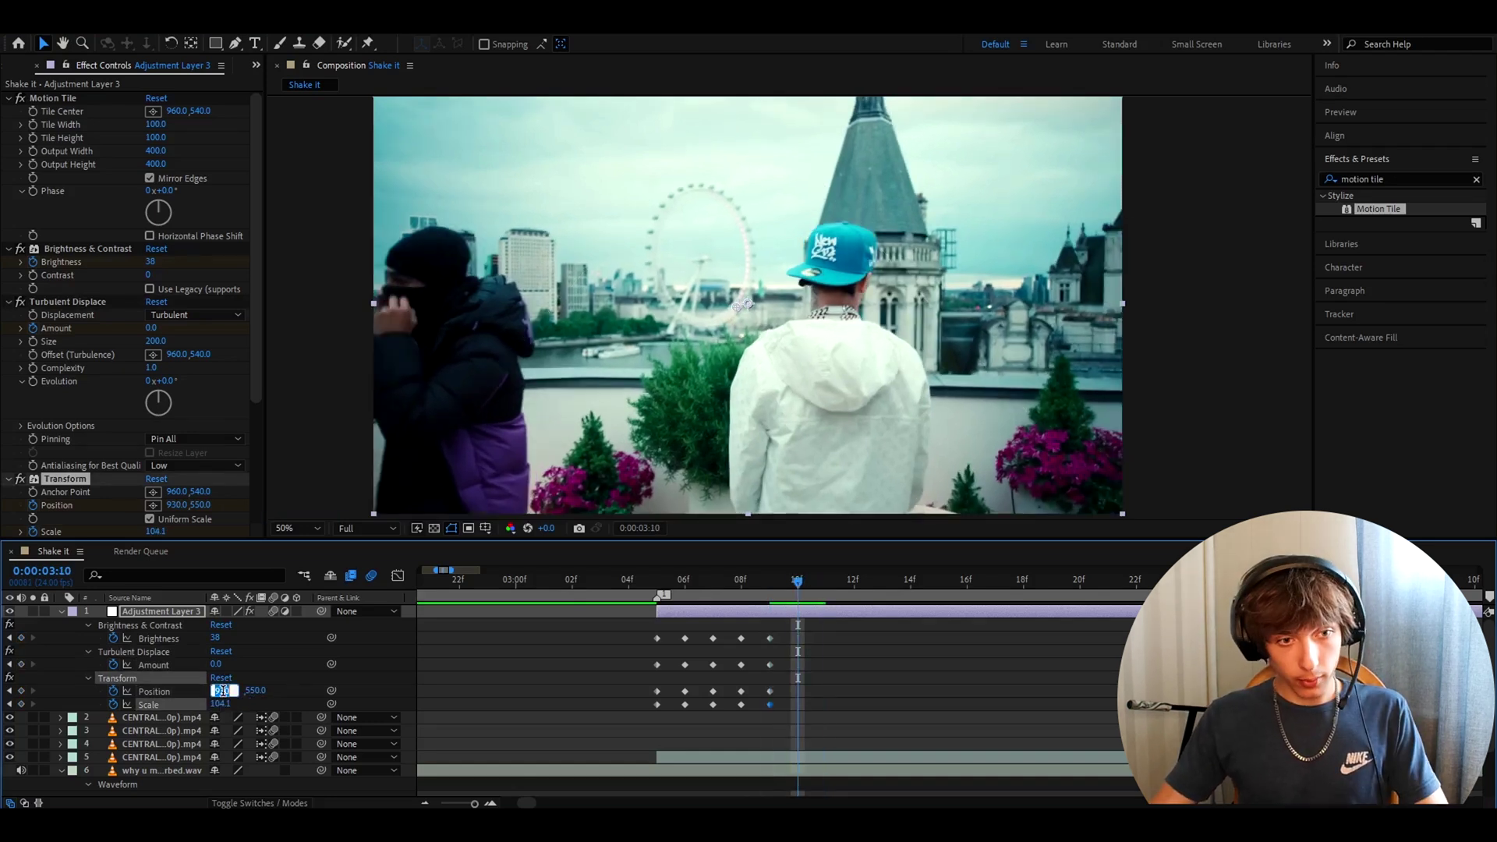
{"action": "type", "text": "960"}
{"action": "key", "text": "Tab"}
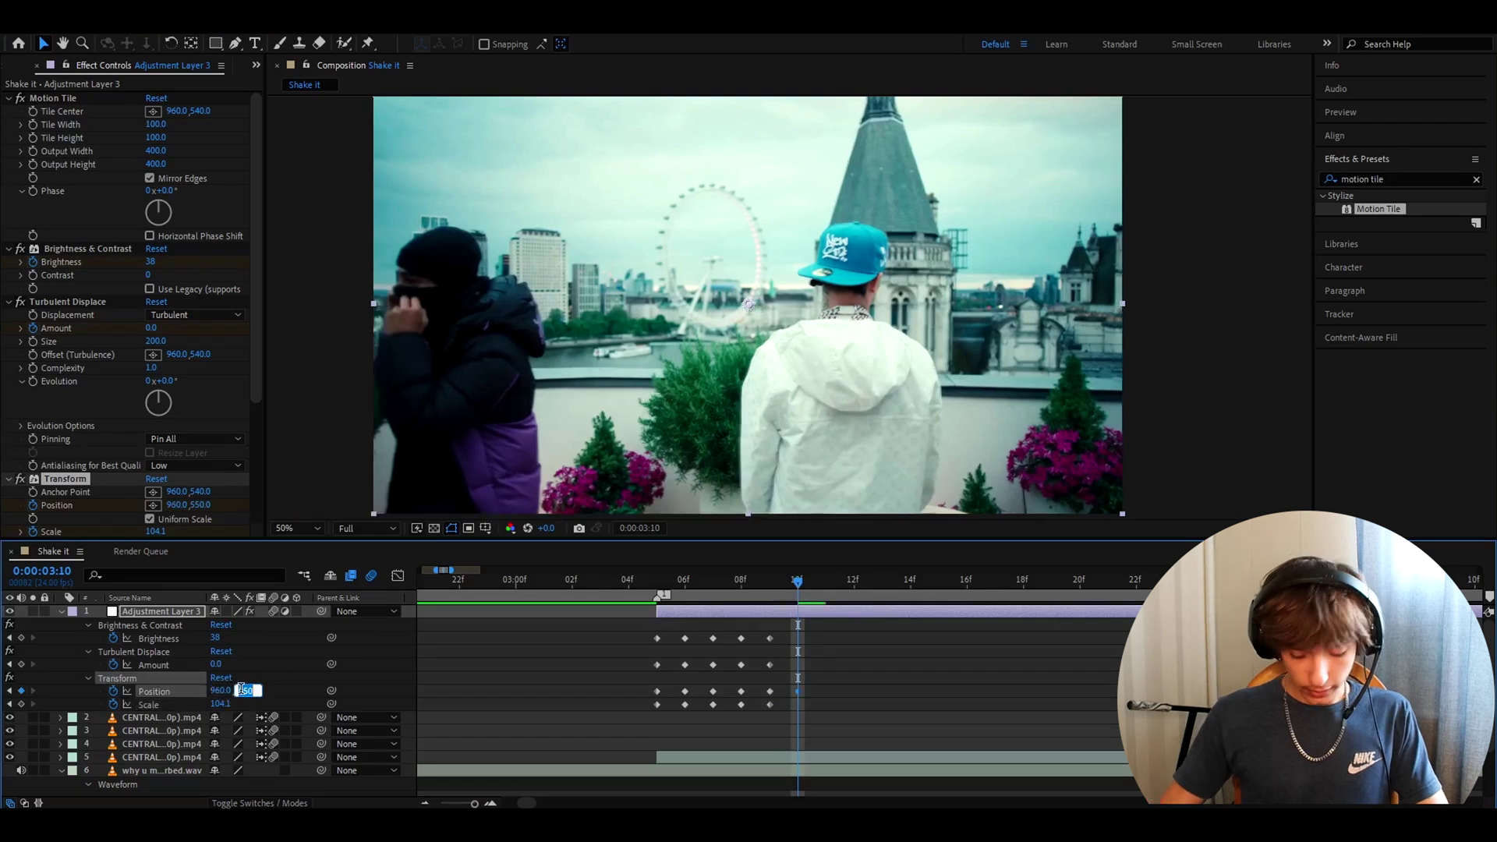
{"action": "type", "text": "540"}
{"action": "key", "text": "Return"}
{"action": "left_click", "coordinate": [225, 703]}
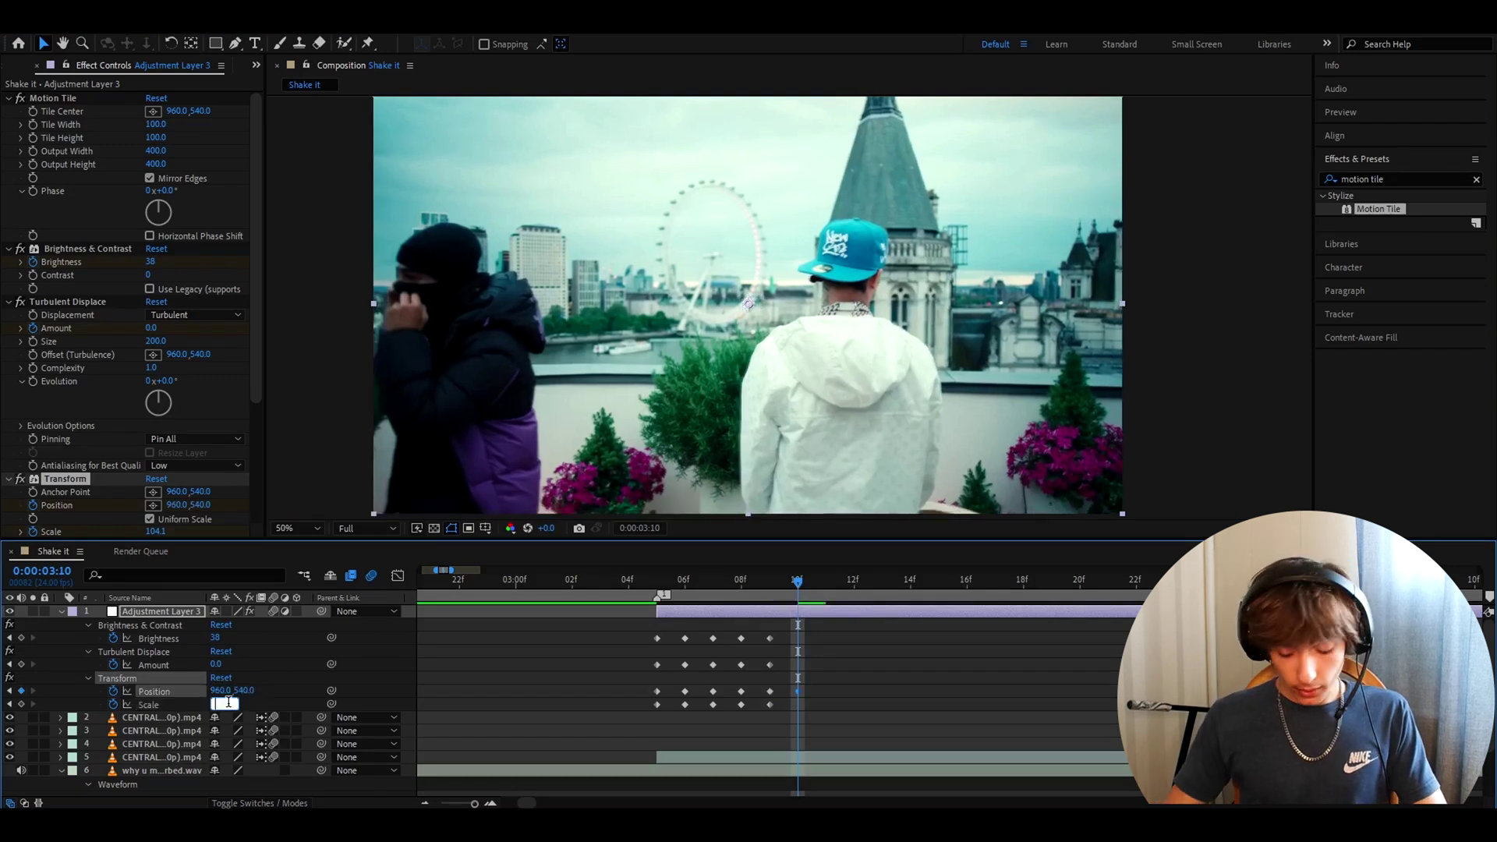
{"action": "type", "text": "102"}
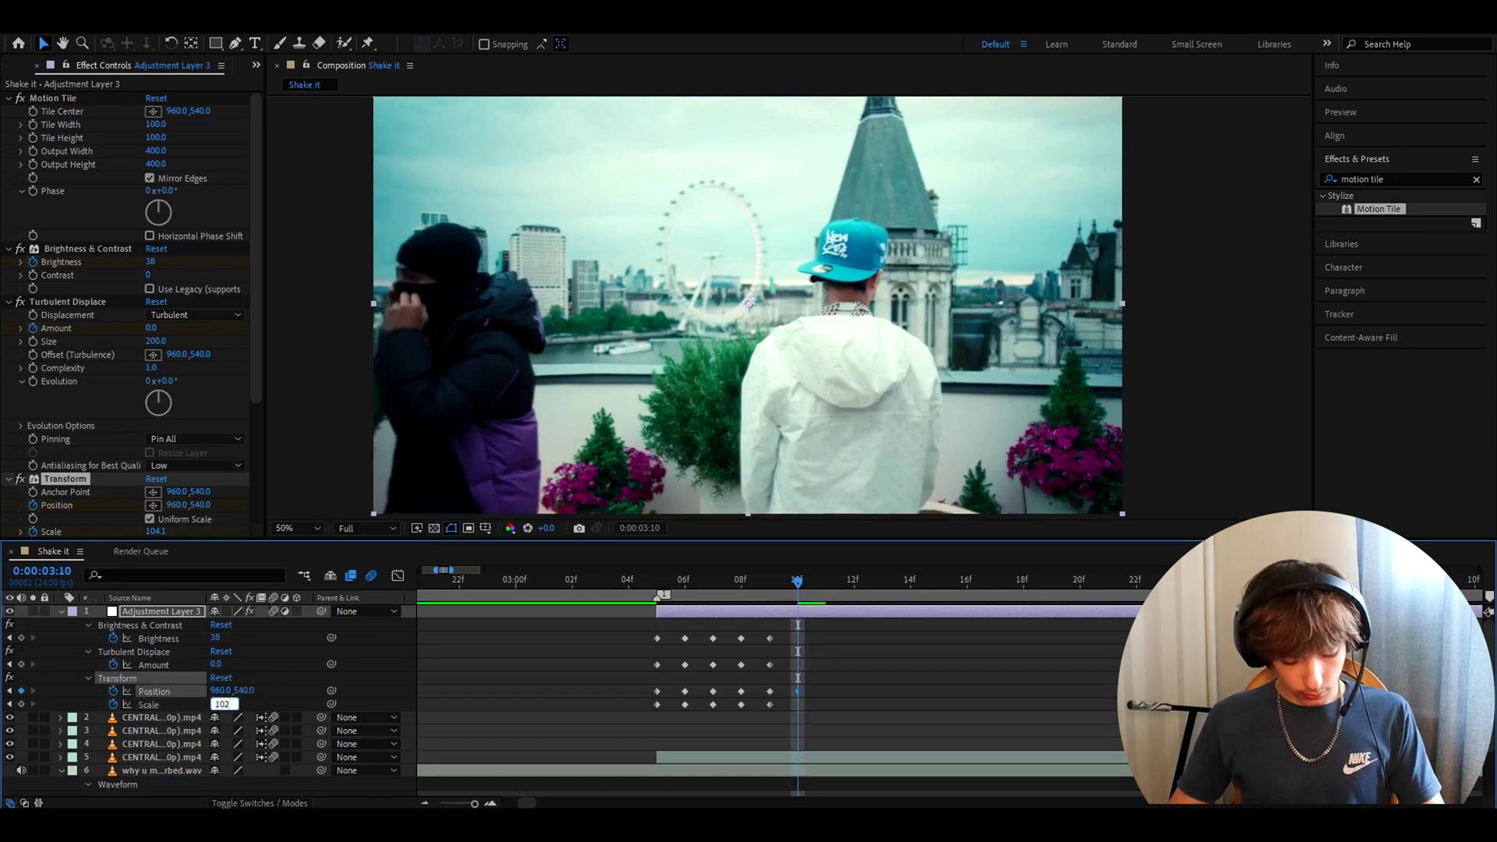
{"action": "type", "text": ".1"}
{"action": "key", "text": "Return"}
{"action": "left_click", "coordinate": [215, 638]}
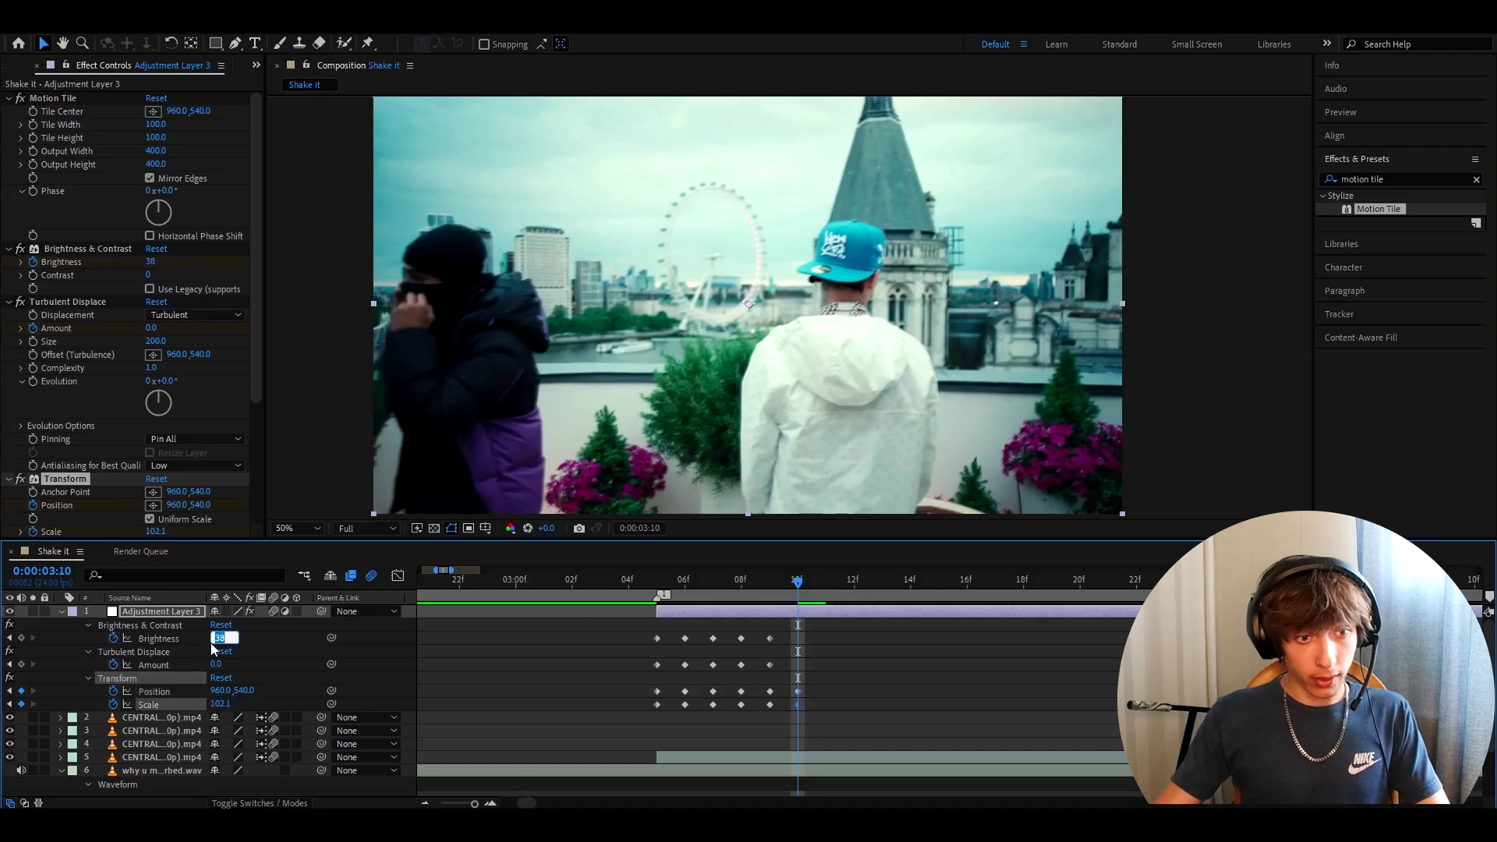
{"action": "type", "text": "13"}
{"action": "key", "text": "Return"}
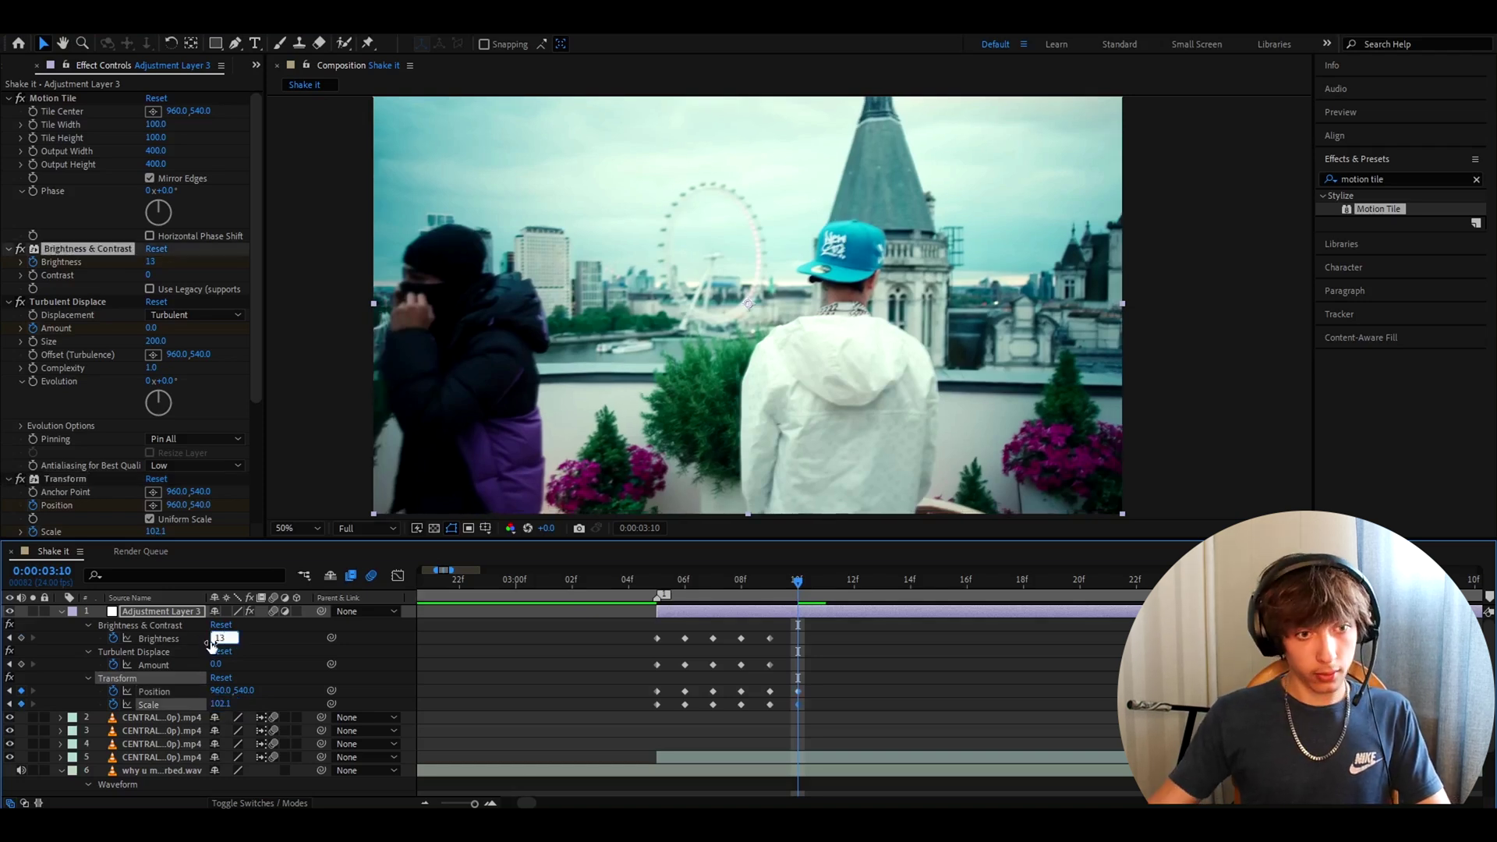
{"action": "left_click", "coordinate": [897, 583]}
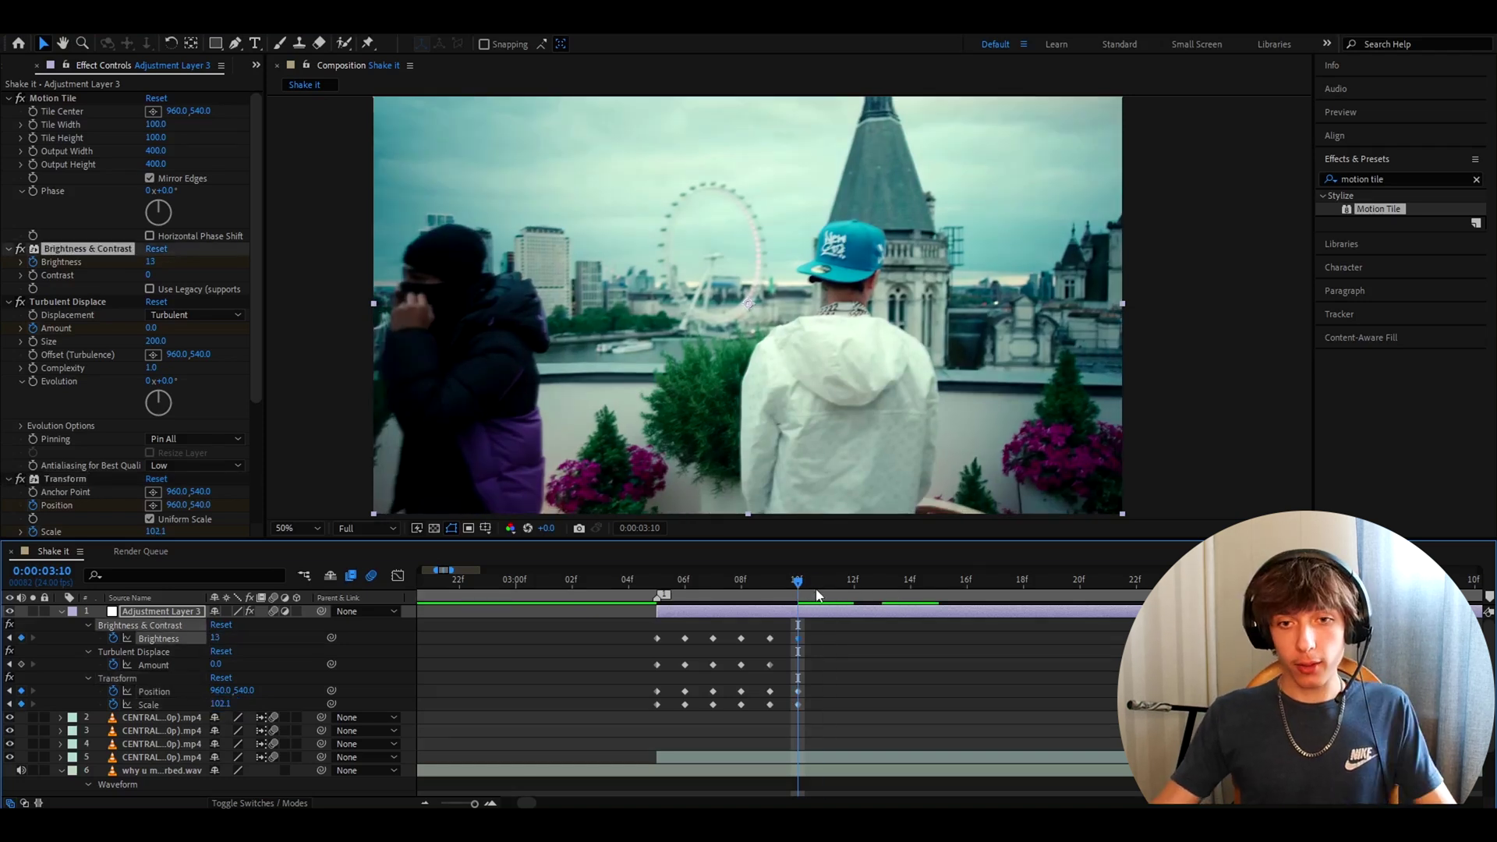
At 3:14, key Scale 100 and Brightness 0, then step back through the frames to review.
{"action": "left_click", "coordinate": [909, 584]}
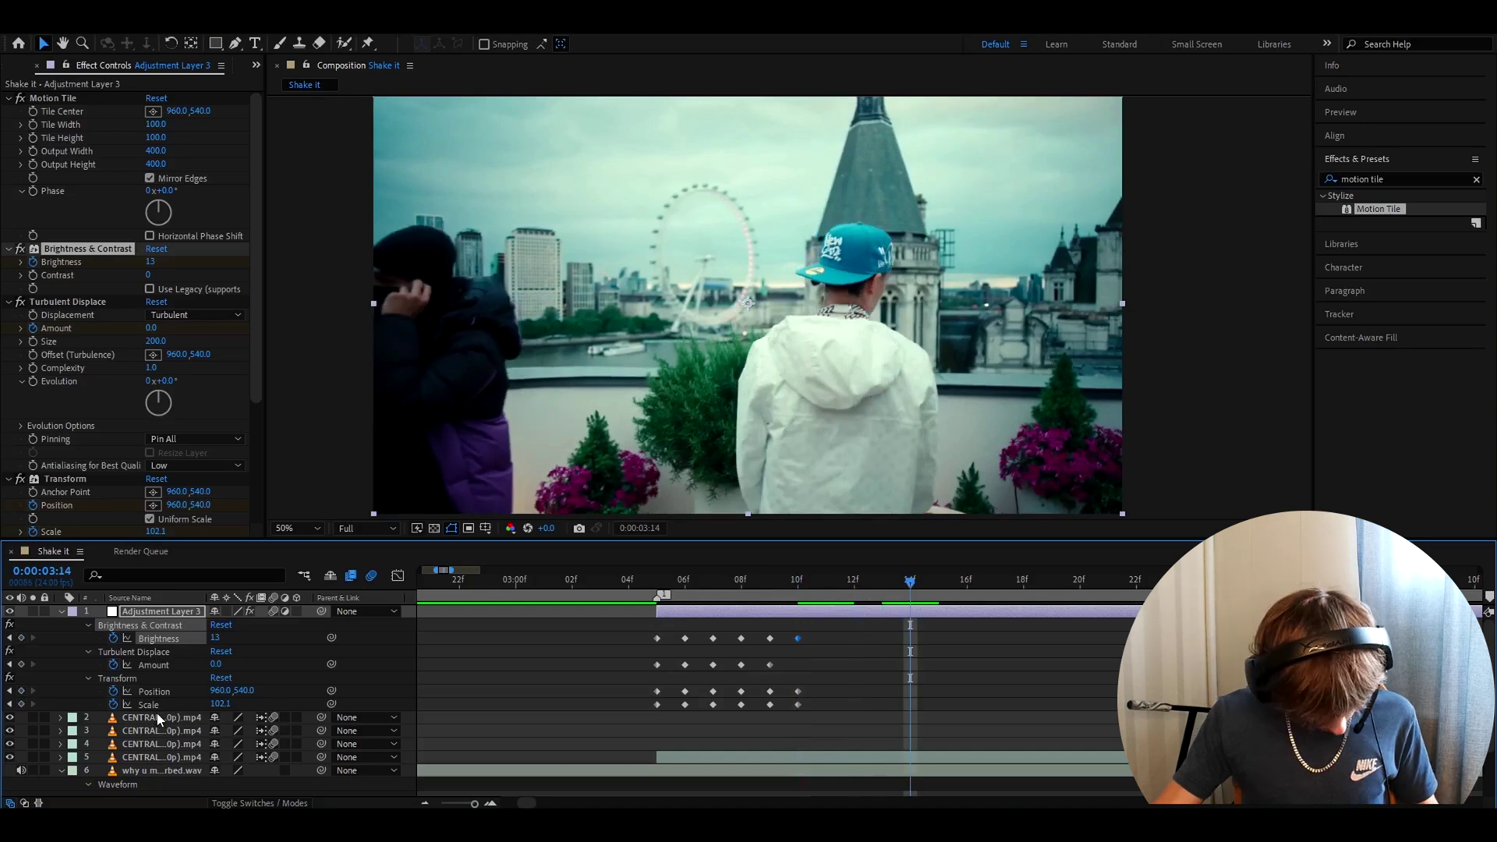
{"action": "left_click", "coordinate": [221, 703]}
{"action": "type", "text": "100"}
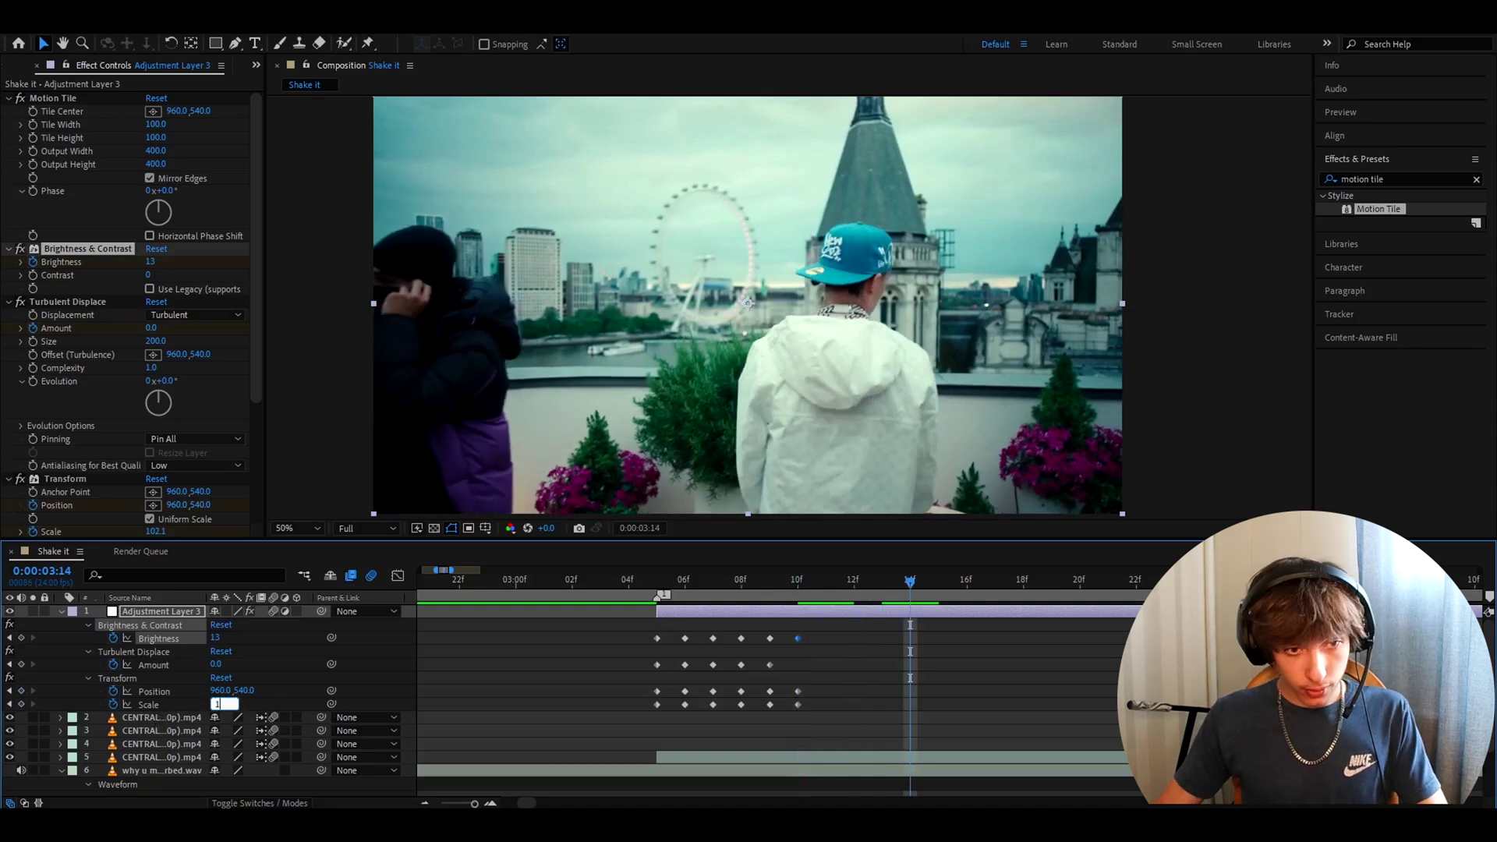
{"action": "key", "text": "Return"}
{"action": "left_click", "coordinate": [216, 638]}
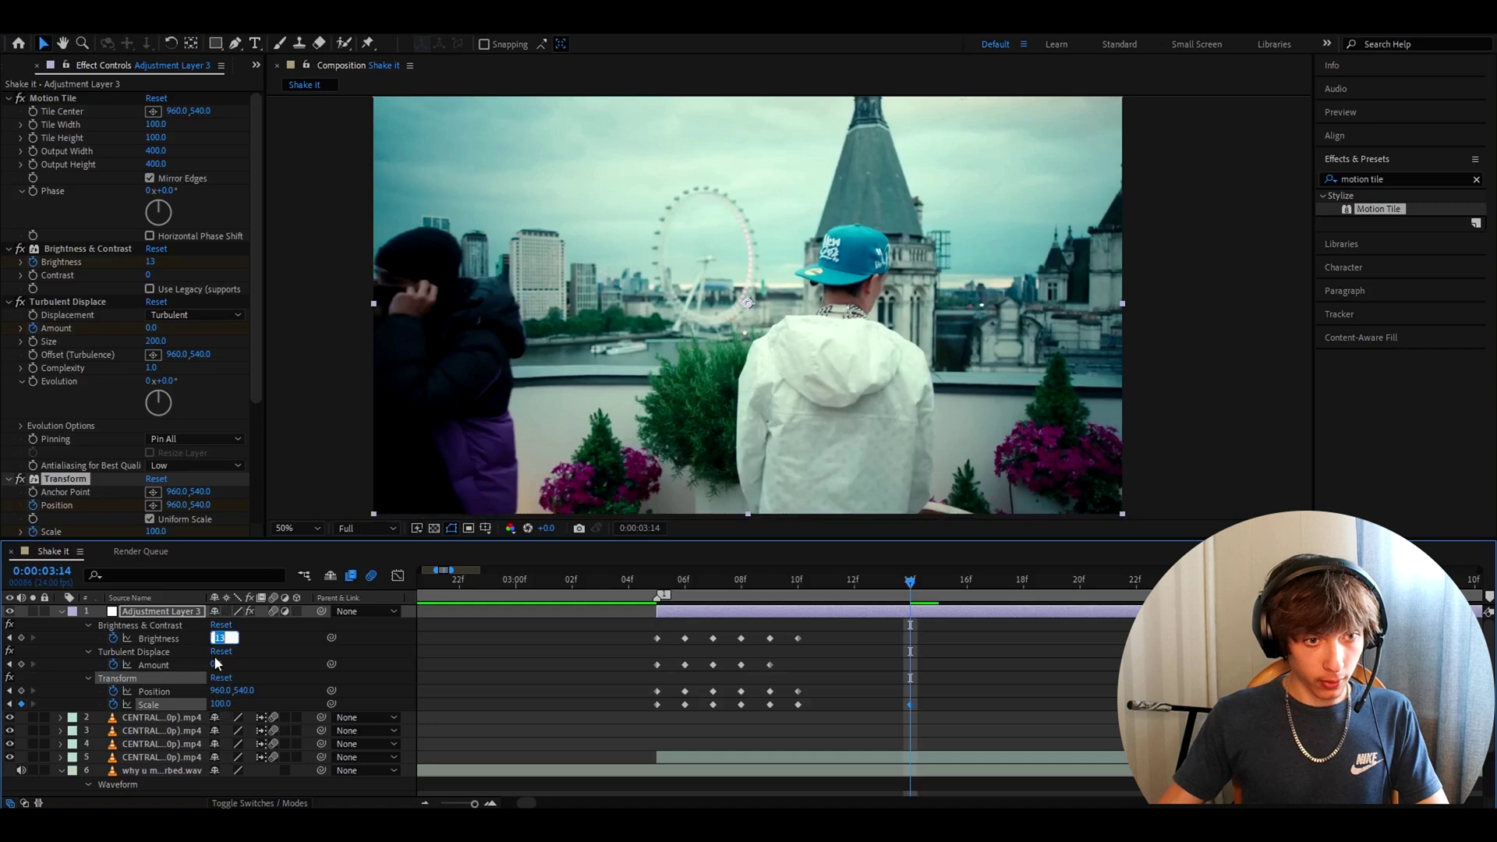
{"action": "type", "text": "0"}
{"action": "key", "text": "Return"}
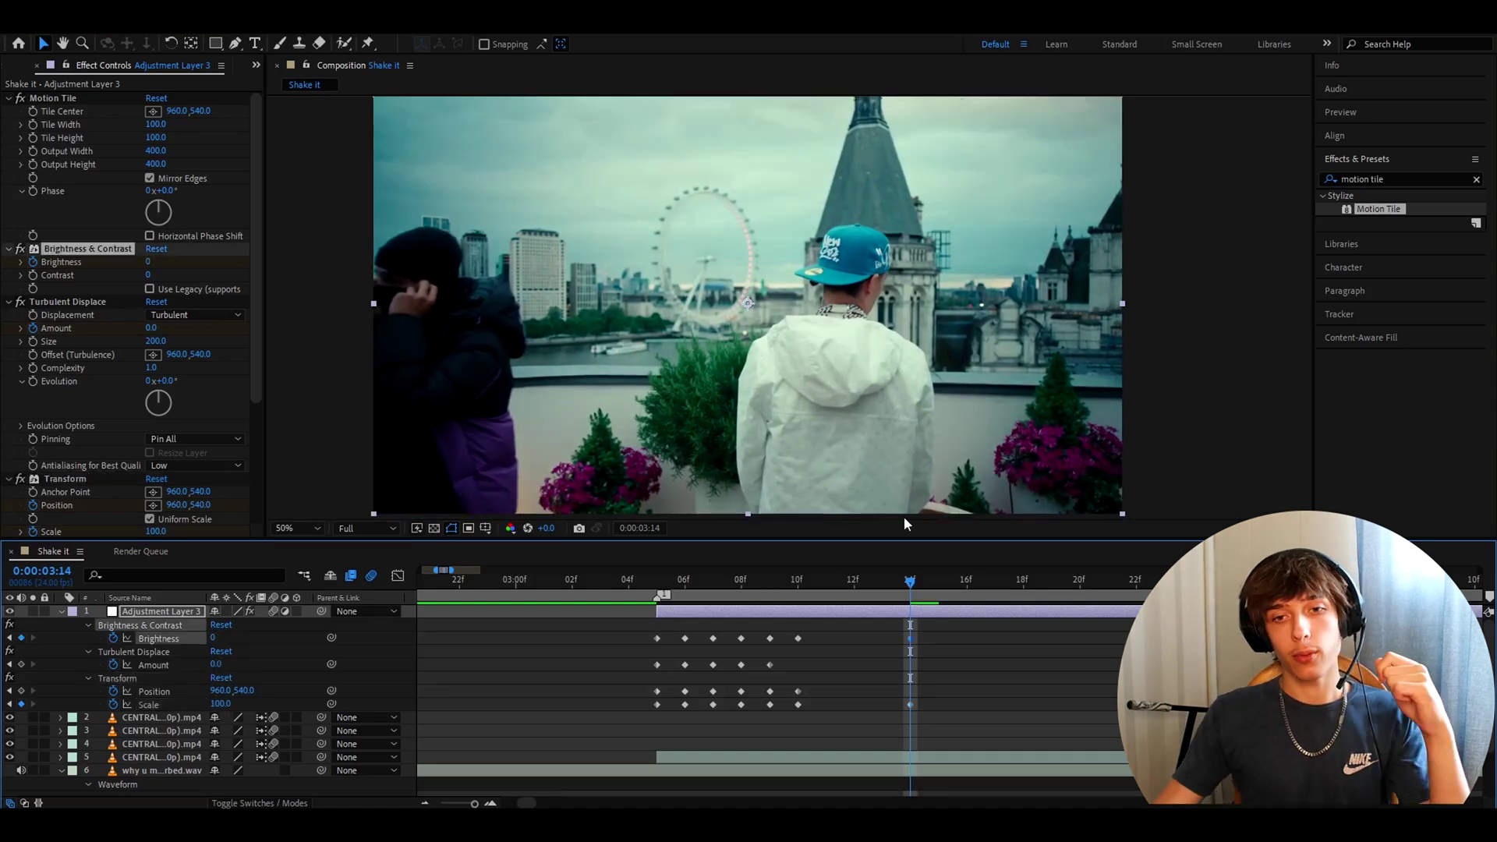
{"action": "left_click_drag", "start_coordinate": [899, 590], "coordinate": [866, 588]}
{"action": "key", "text": "Page_Up"}
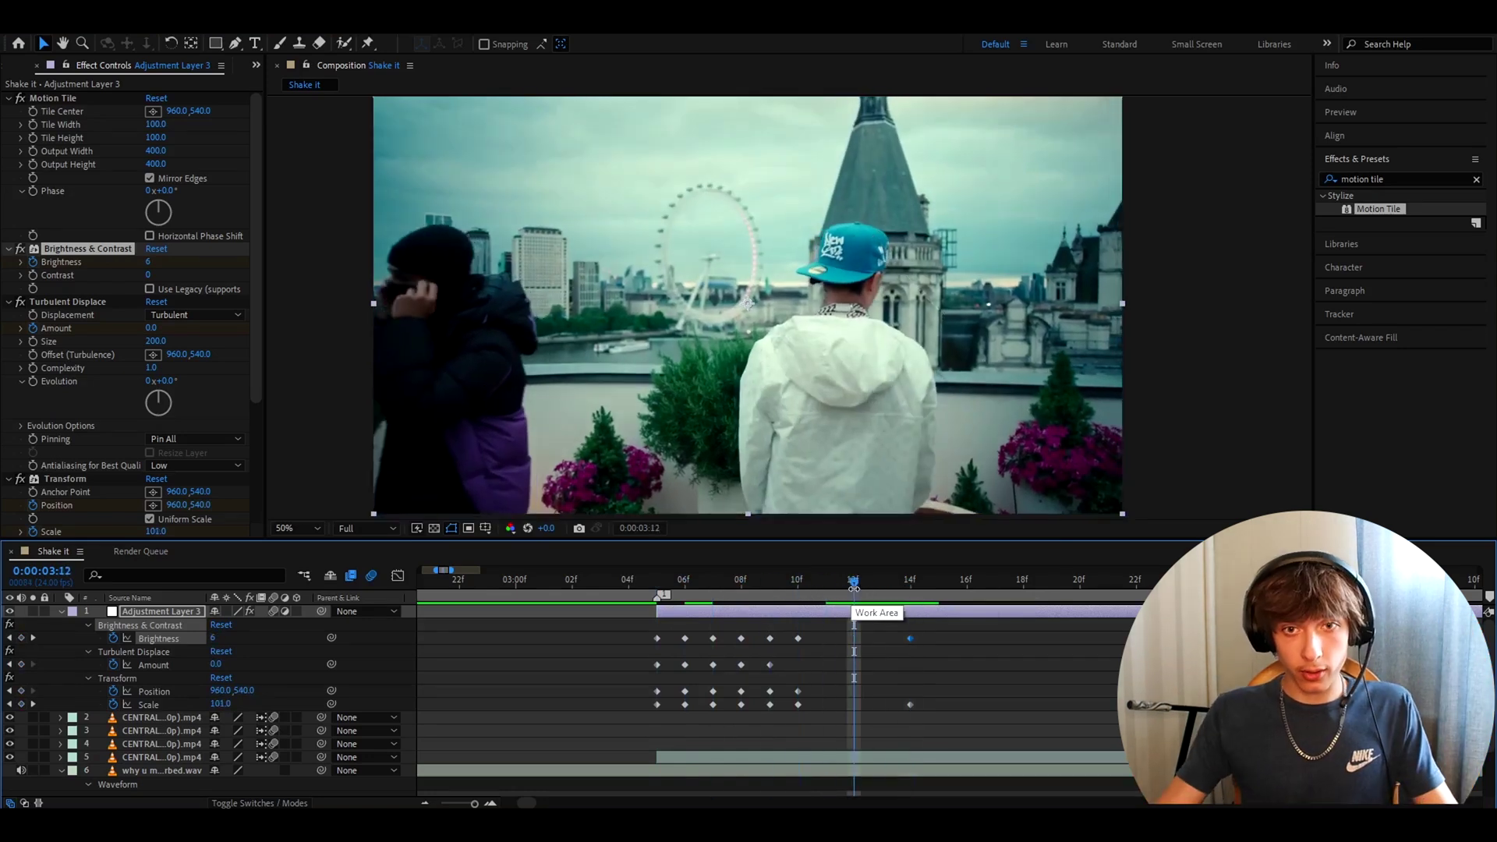
Scrub through the shake to 3:14, then apply Easy Ease to all the shake keyframes.
{"action": "left_click", "coordinate": [836, 598]}
{"action": "mouse_move", "coordinate": [836, 598]}
{"action": "left_mouse_down"}
{"action": "mouse_move", "coordinate": [798, 597]}
{"action": "mouse_move", "coordinate": [900, 583]}
{"action": "mouse_move", "coordinate": [684, 595]}
{"action": "mouse_move", "coordinate": [863, 592]}
{"action": "left_mouse_up"}
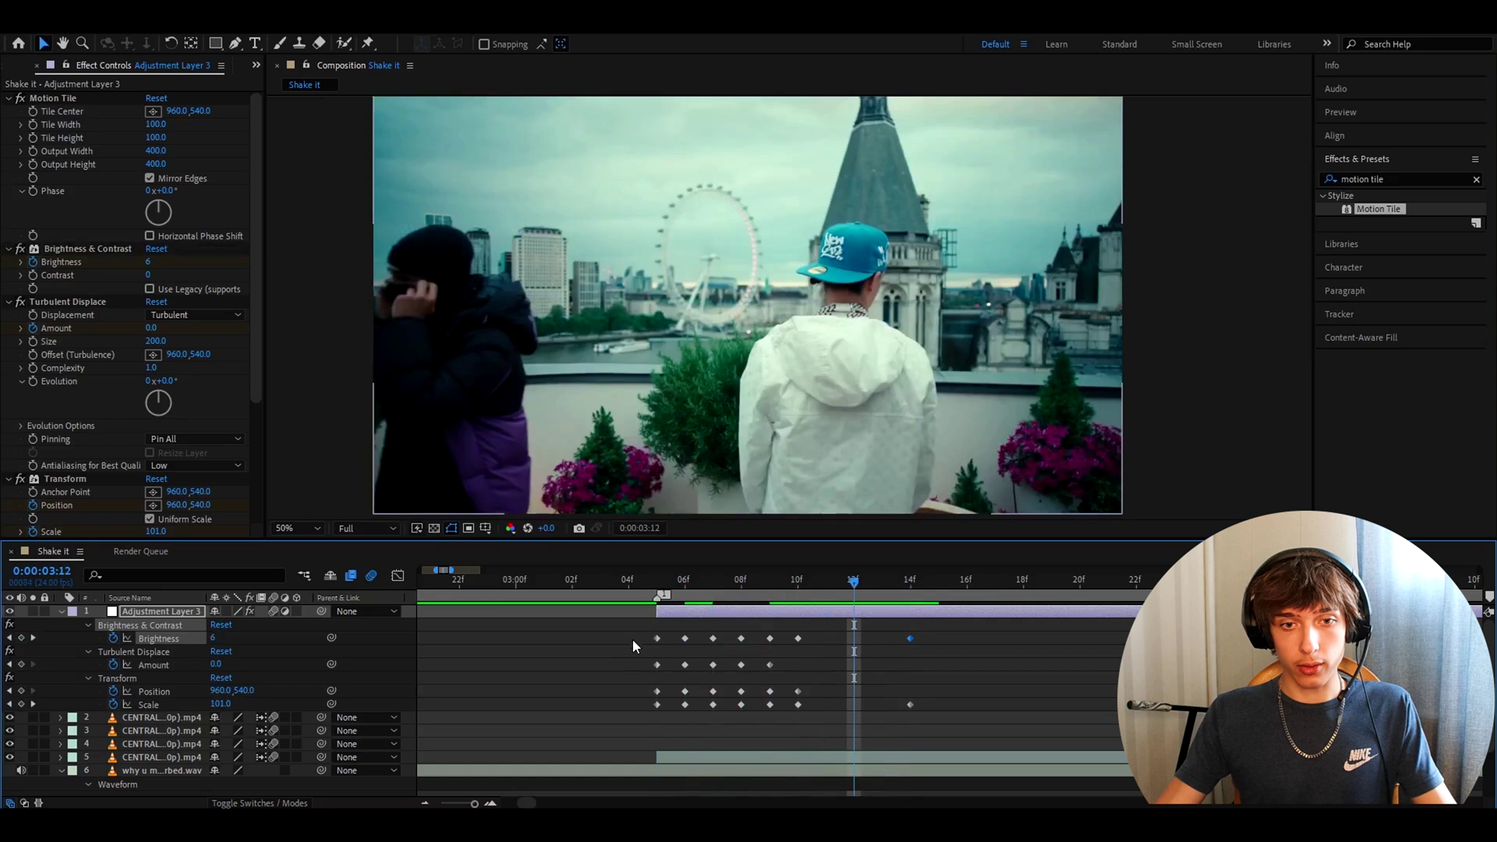
{"action": "left_click_drag", "start_coordinate": [633, 639], "coordinate": [943, 714]}
{"action": "key", "text": "F9"}
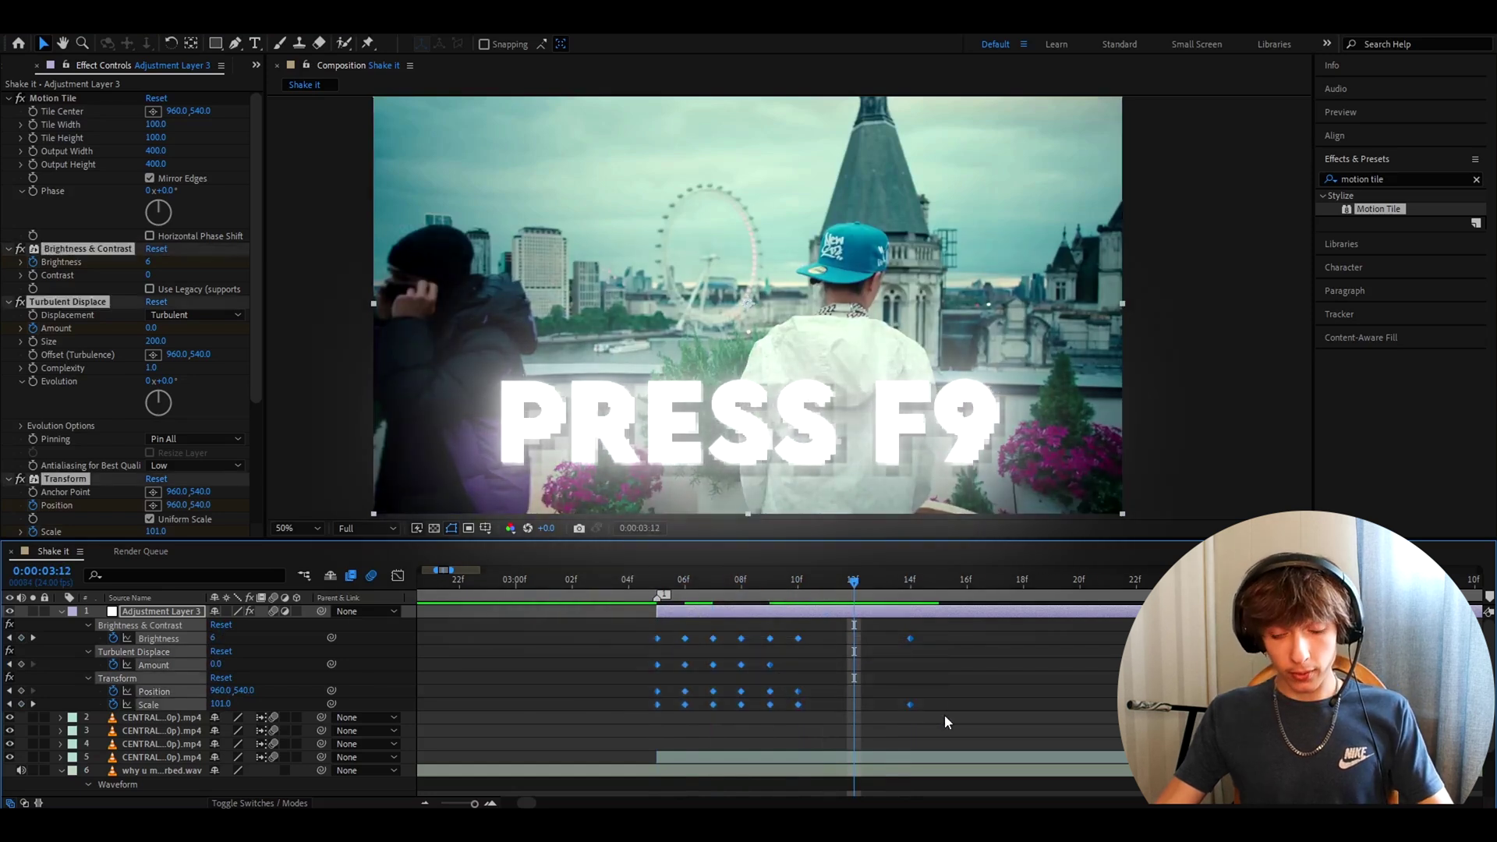
Move the playhead back before the shake, zoom the timeline out, and preview the eased shake.
{"action": "left_click", "coordinate": [627, 583]}
{"action": "left_click_drag", "start_coordinate": [627, 583], "coordinate": [554, 610]}
{"action": "key", "text": "minus"}
{"action": "key", "text": "space"}
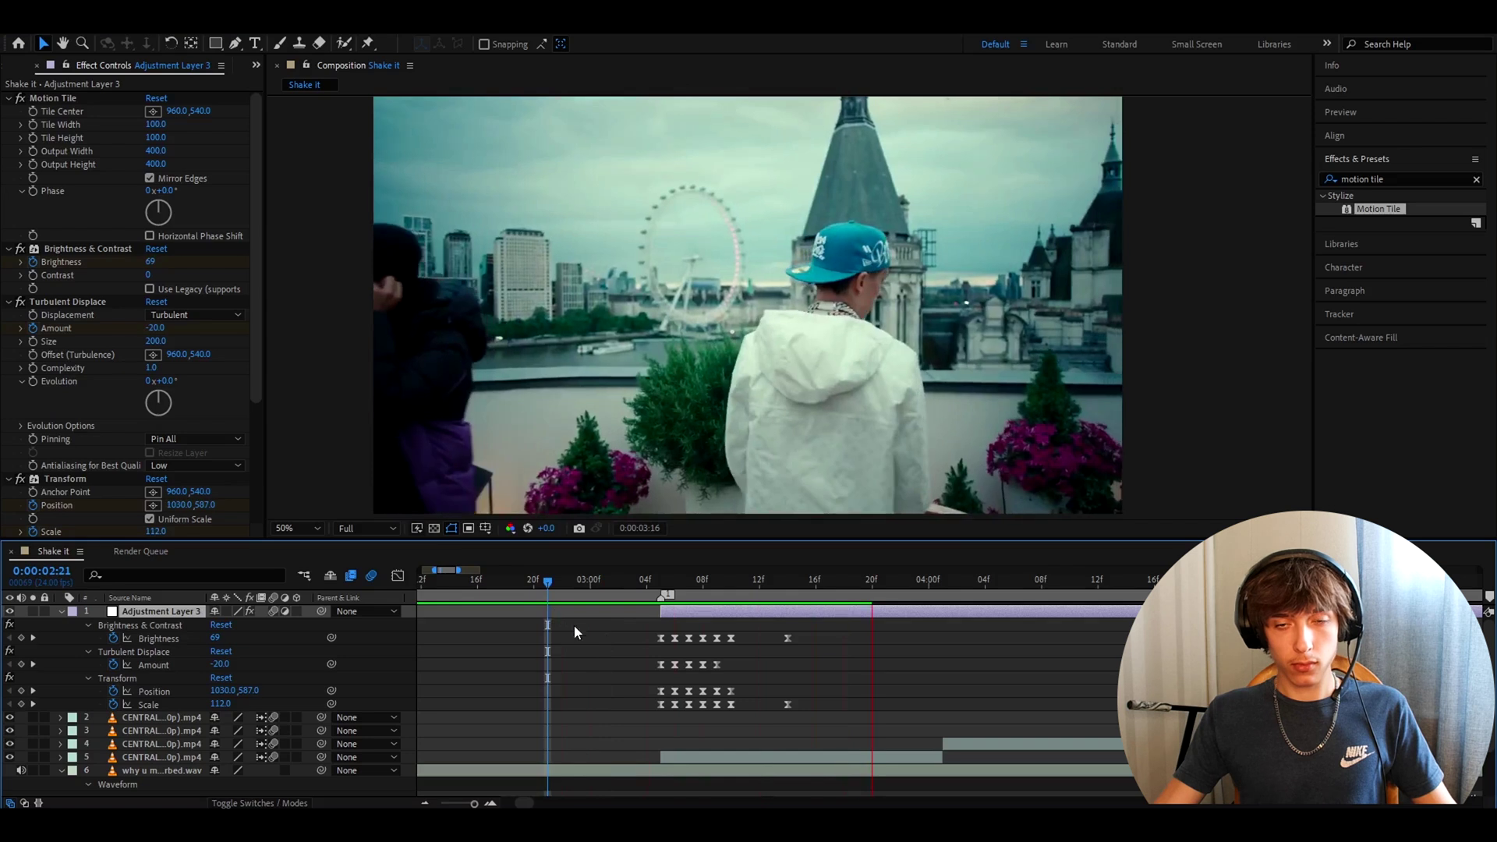
{"action": "key", "text": "space"}
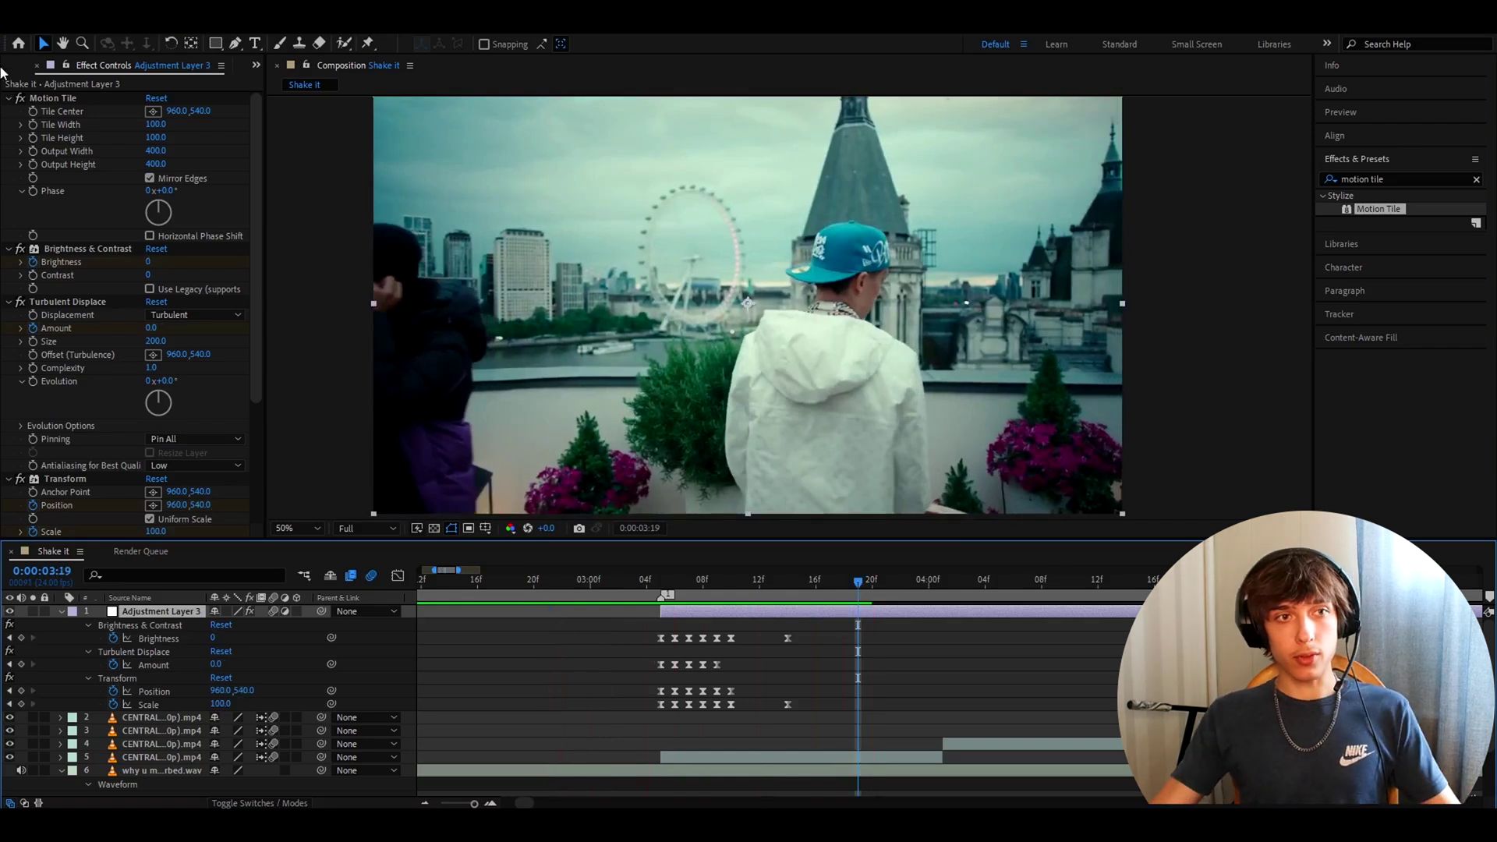
Select all four effects and their keyframes and save them as animation preset 'Shake no plugins'.
{"action": "left_click", "coordinate": [211, 429]}
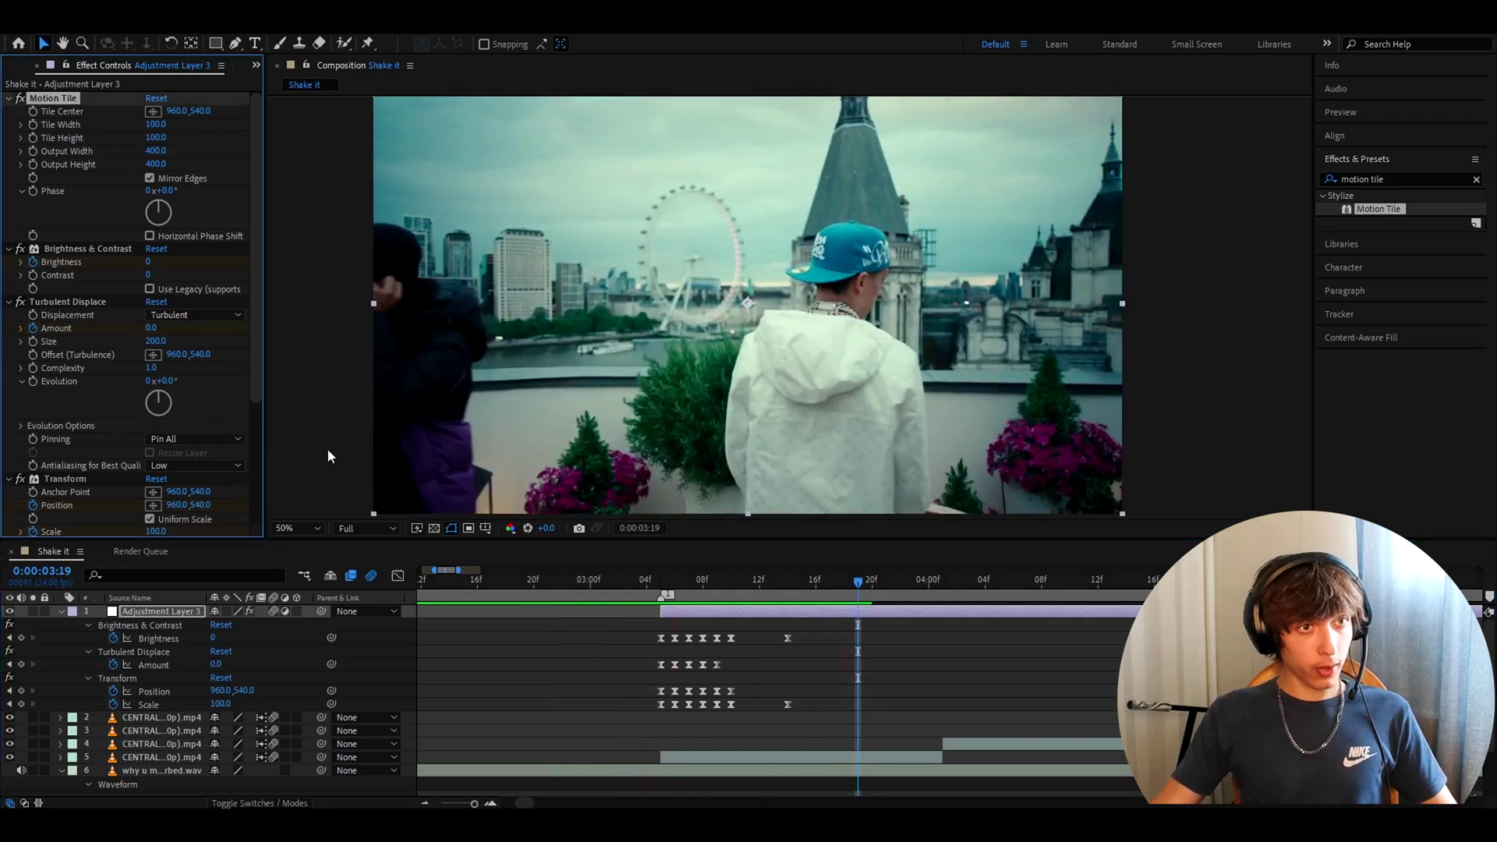
{"action": "key", "text": "ctrl+a"}
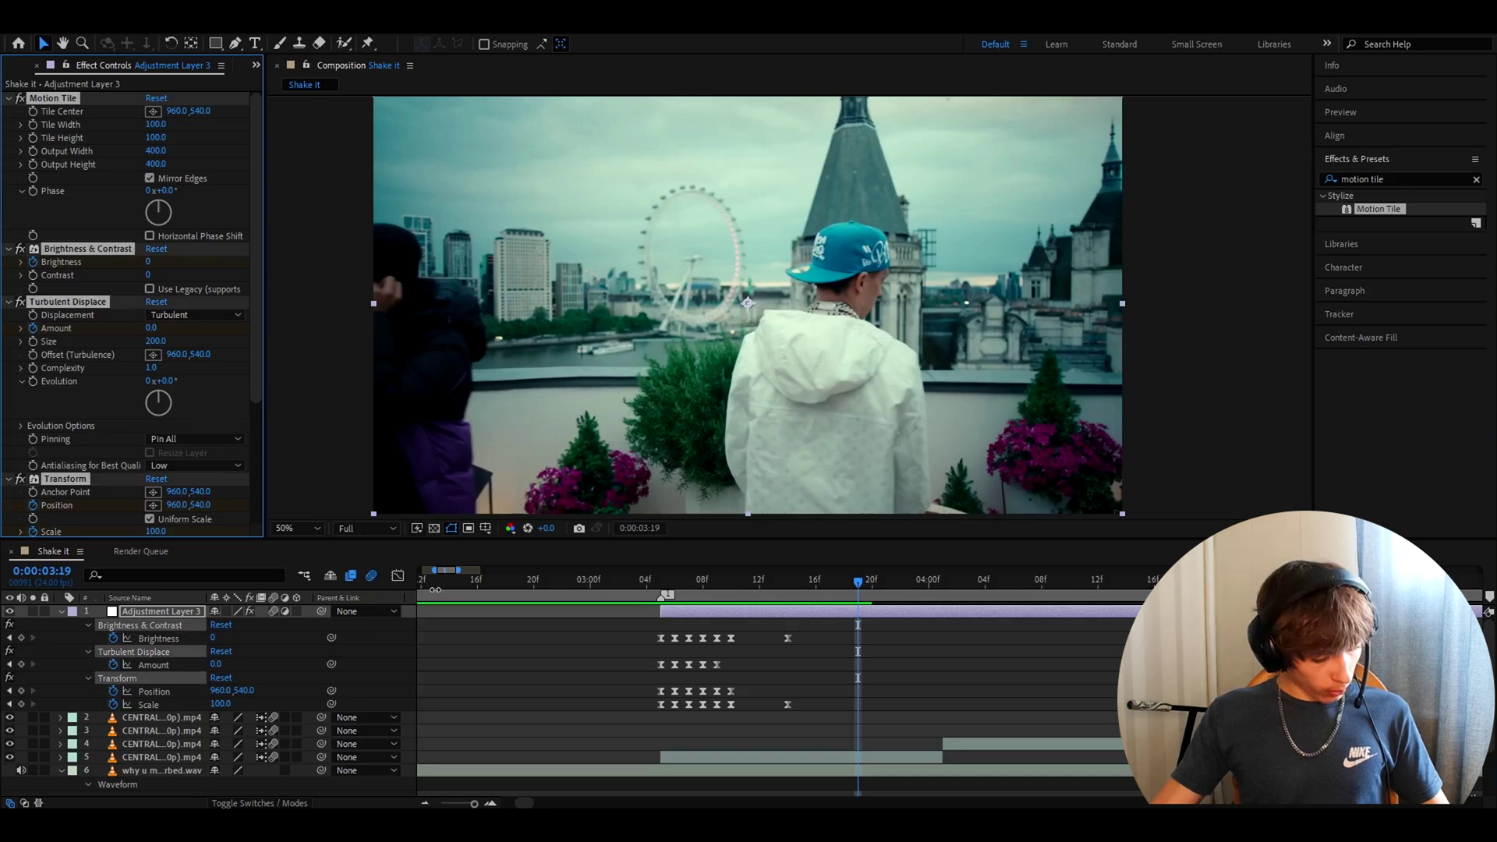
{"action": "left_click_drag", "start_coordinate": [644, 635], "coordinate": [815, 713]}
{"action": "left_click", "coordinate": [205, 20]}
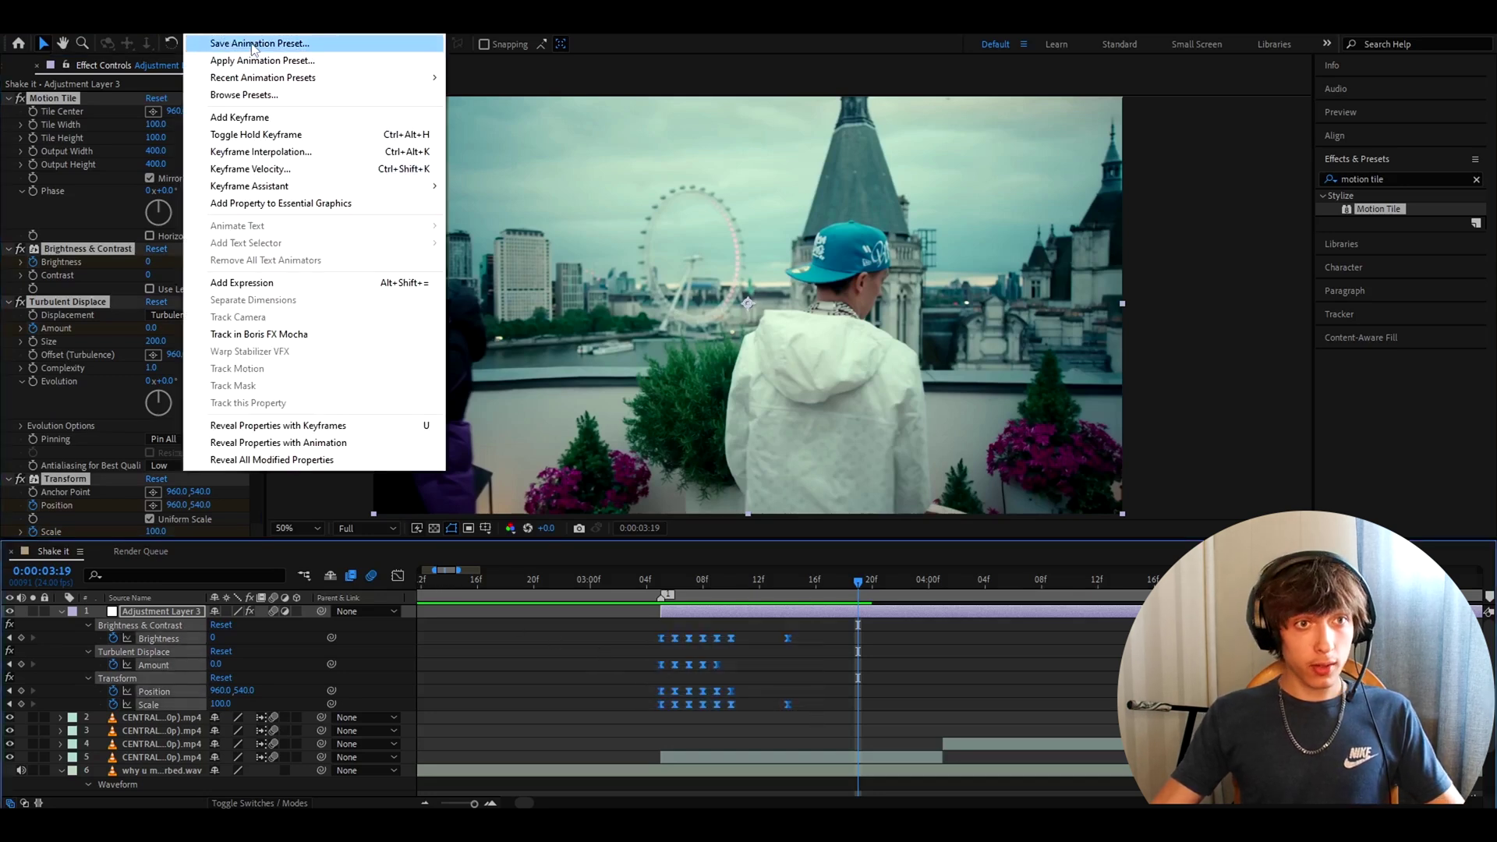
{"action": "left_click", "coordinate": [253, 43]}
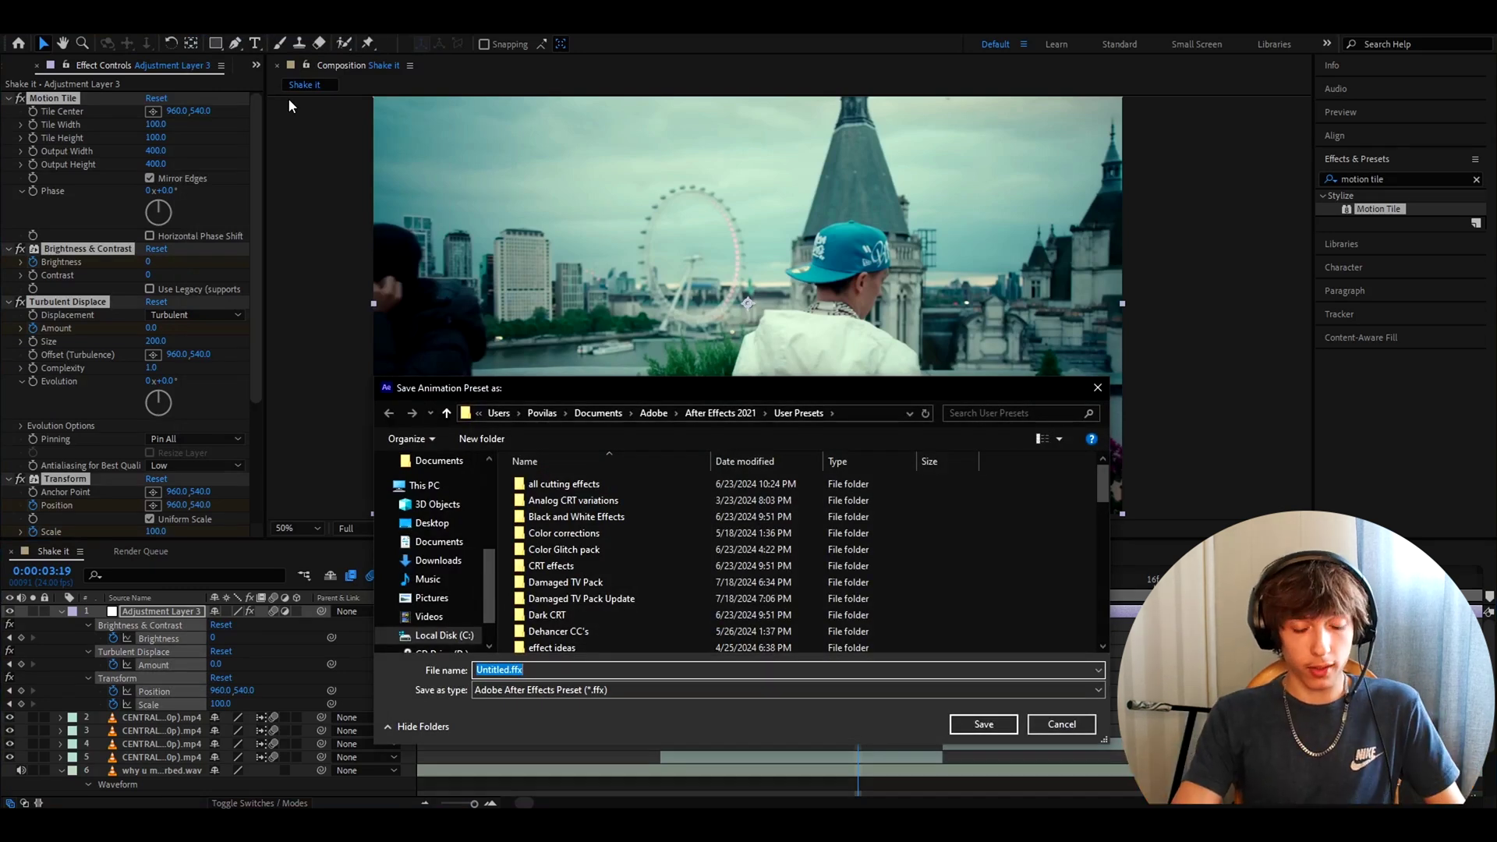
{"action": "type", "text": "Shake no plugins"}
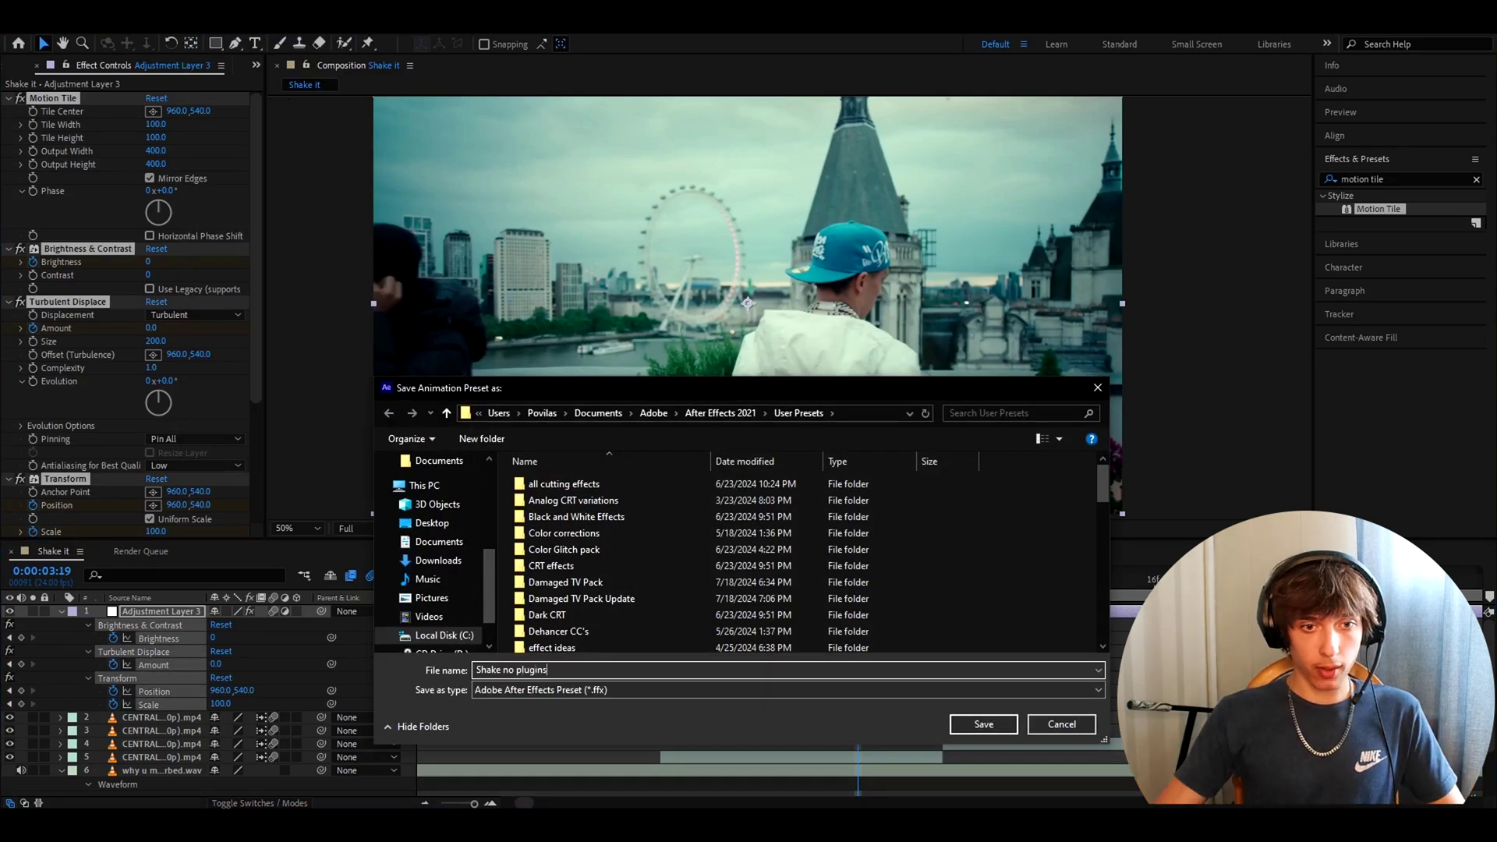
{"action": "left_click", "coordinate": [982, 723]}
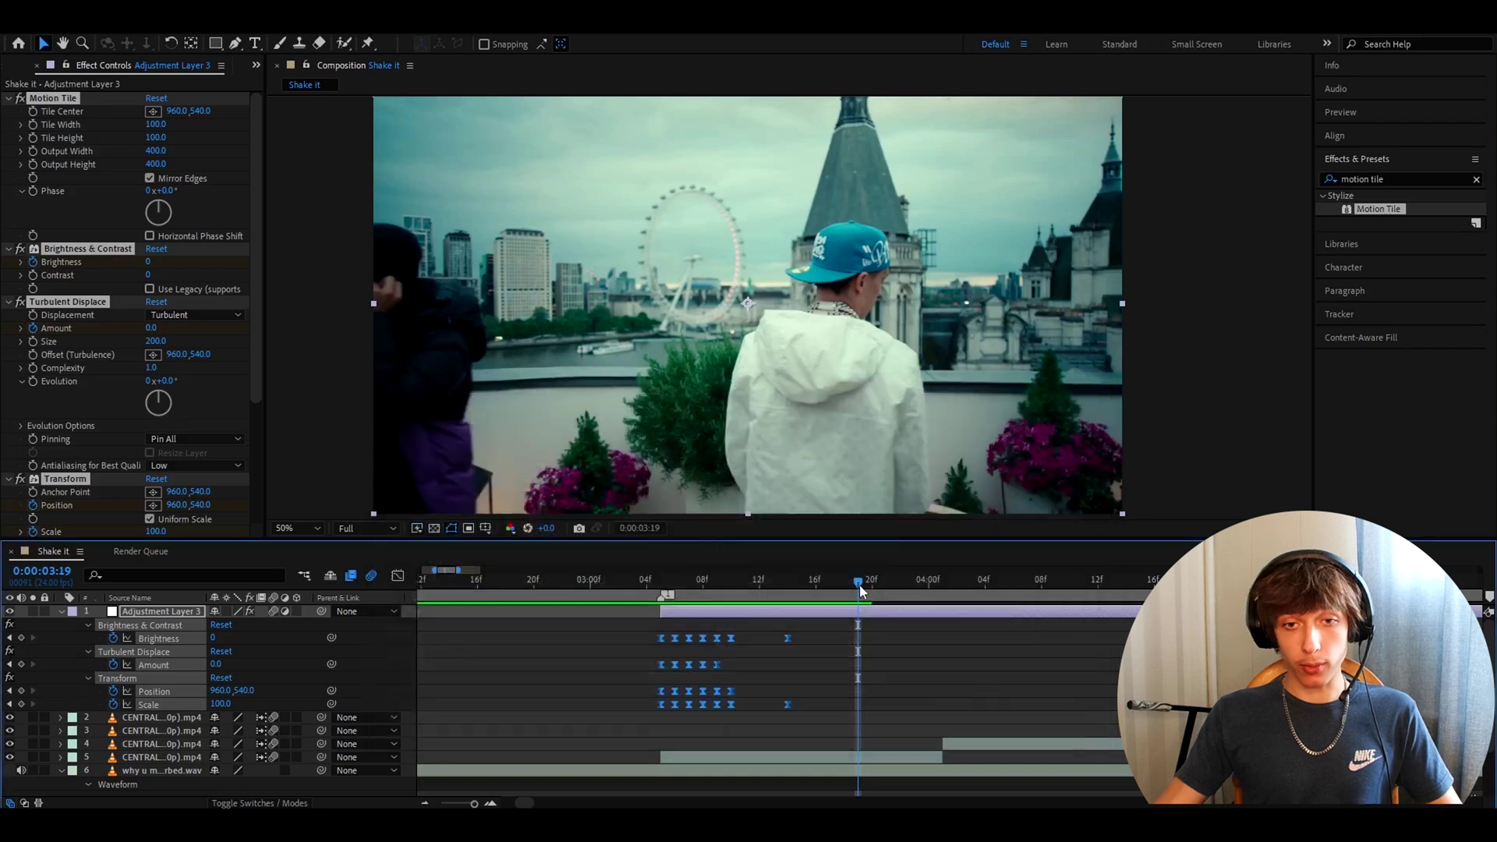
Search Effects & Presets for 'shake n' and select the Shake NP preset.
{"action": "left_click", "coordinate": [829, 620]}
{"action": "left_click", "coordinate": [1385, 178]}
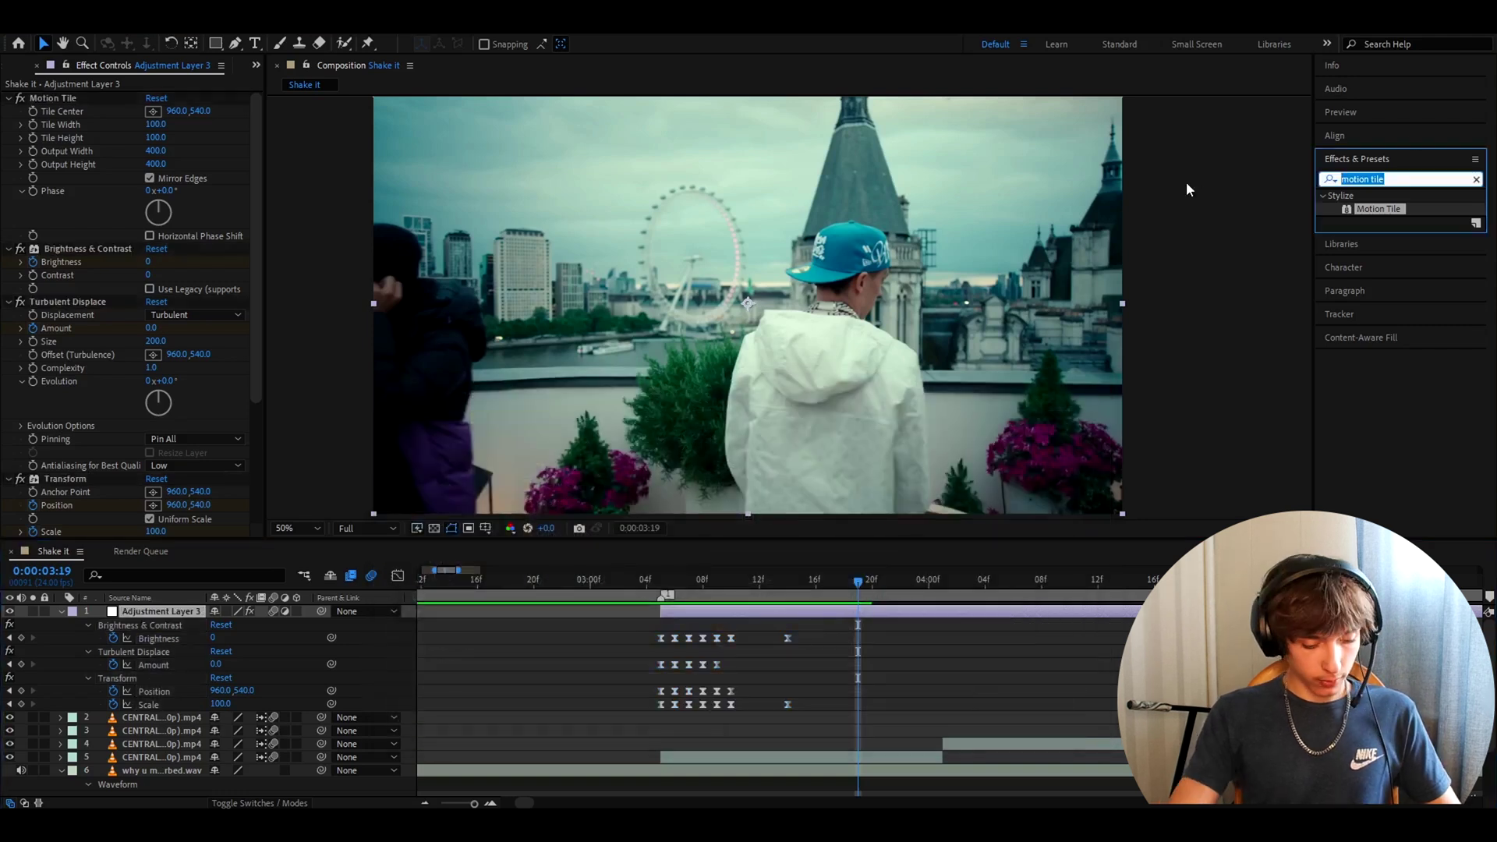
{"action": "type", "text": "shake n"}
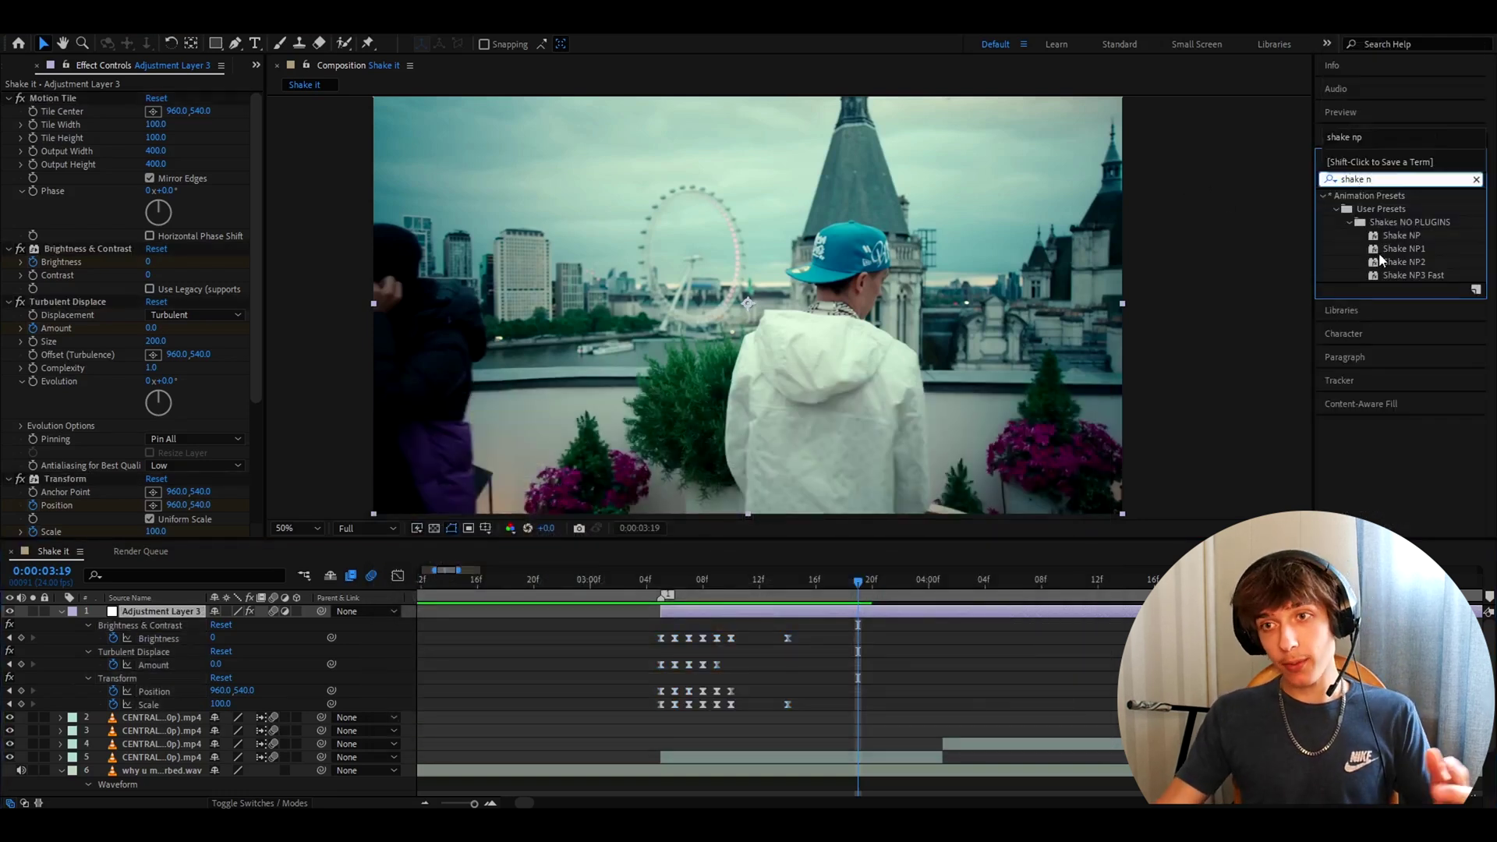
{"action": "left_click", "coordinate": [1399, 236]}
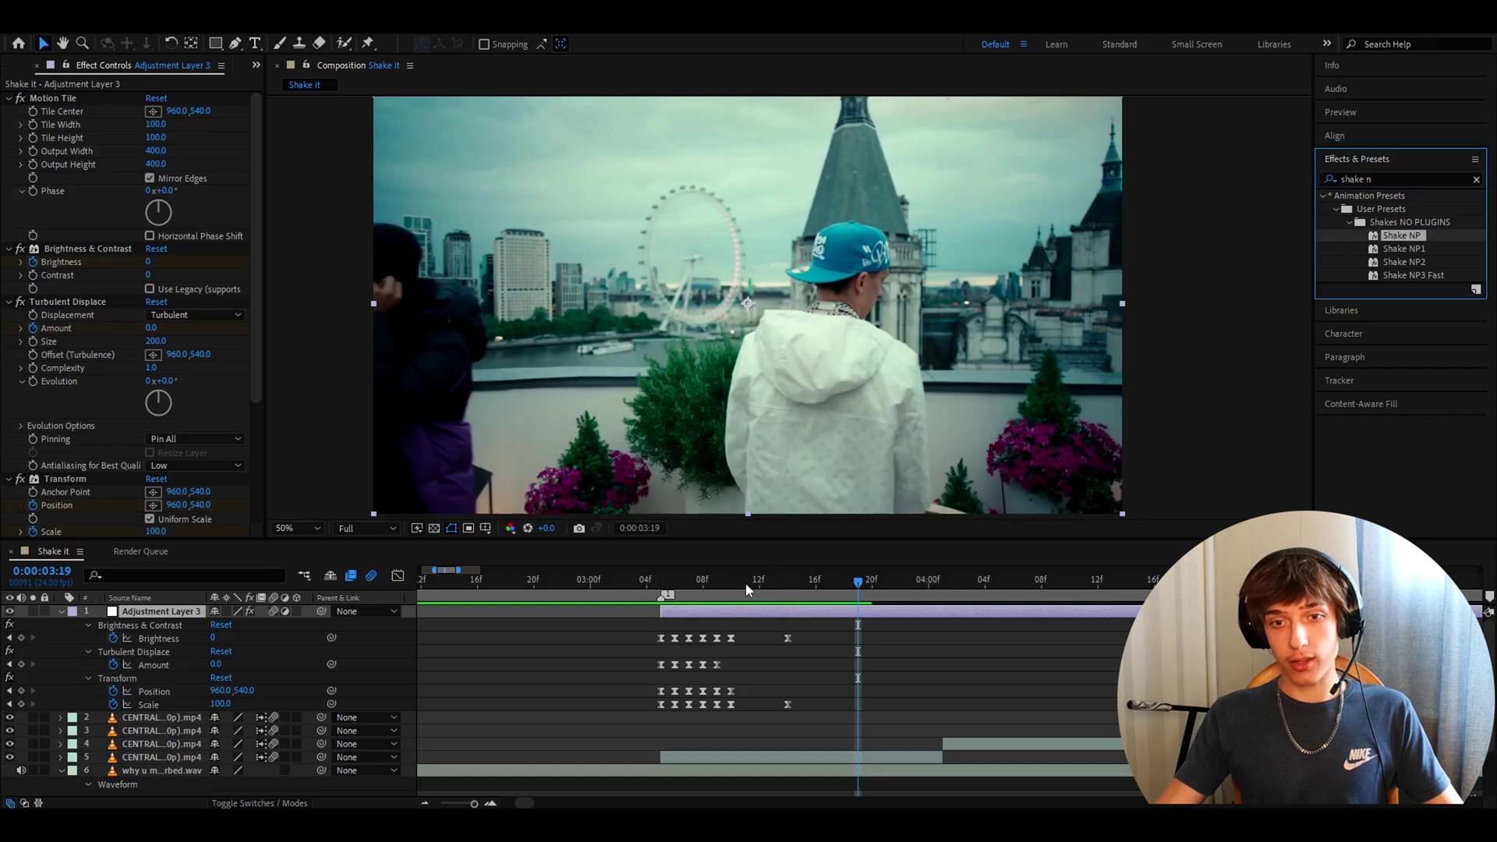
Add a new adjustment layer with Ctrl+Alt+Y and drag the Shake NP preset onto the timeline.
{"action": "left_click", "coordinate": [808, 615]}
{"action": "key", "text": "ctrl+alt+y"}
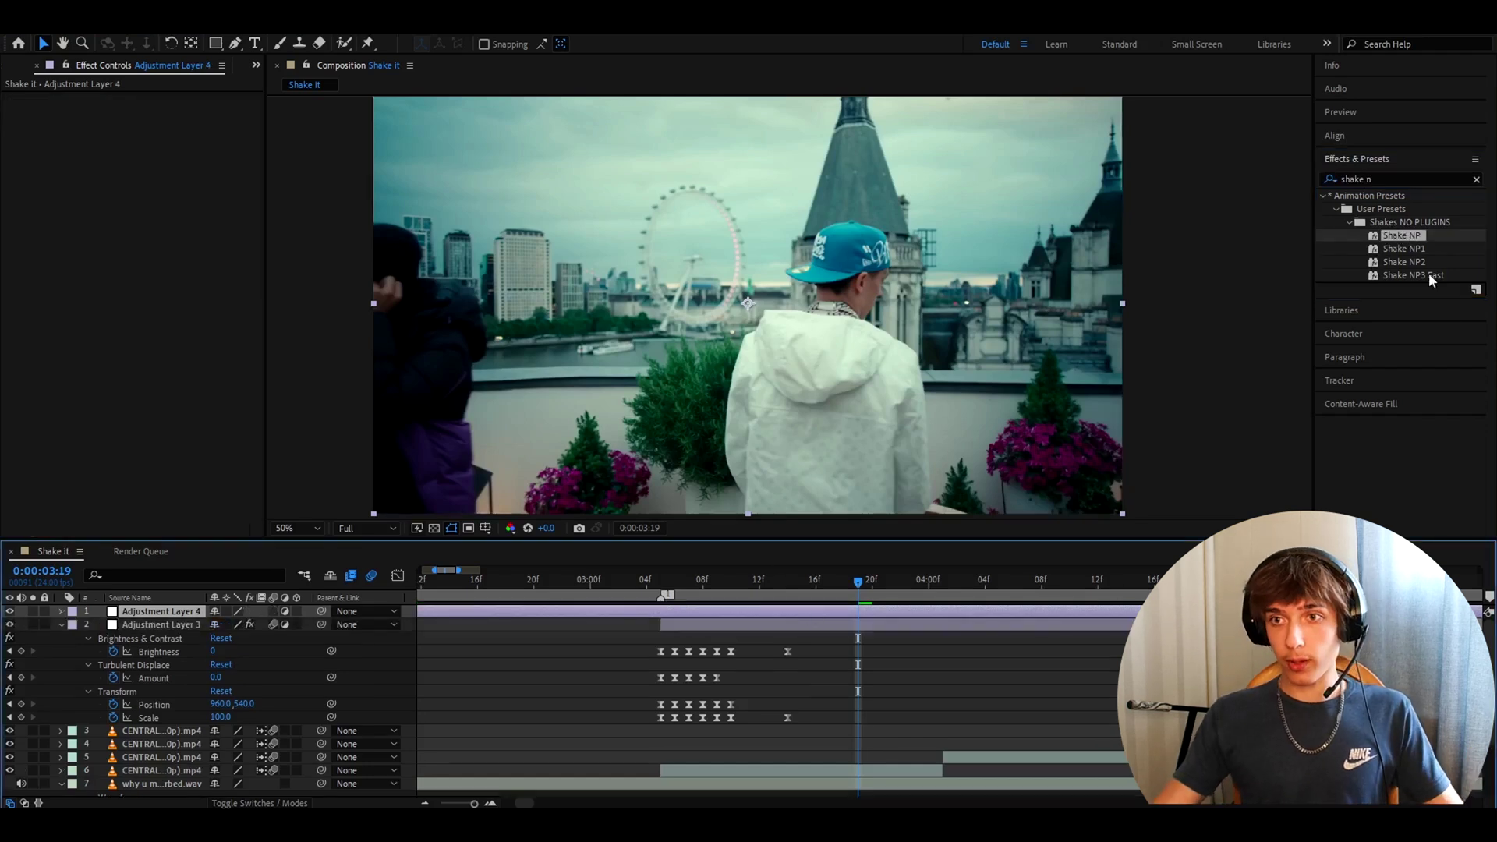
{"action": "left_click_drag", "start_coordinate": [1401, 235], "coordinate": [826, 624]}
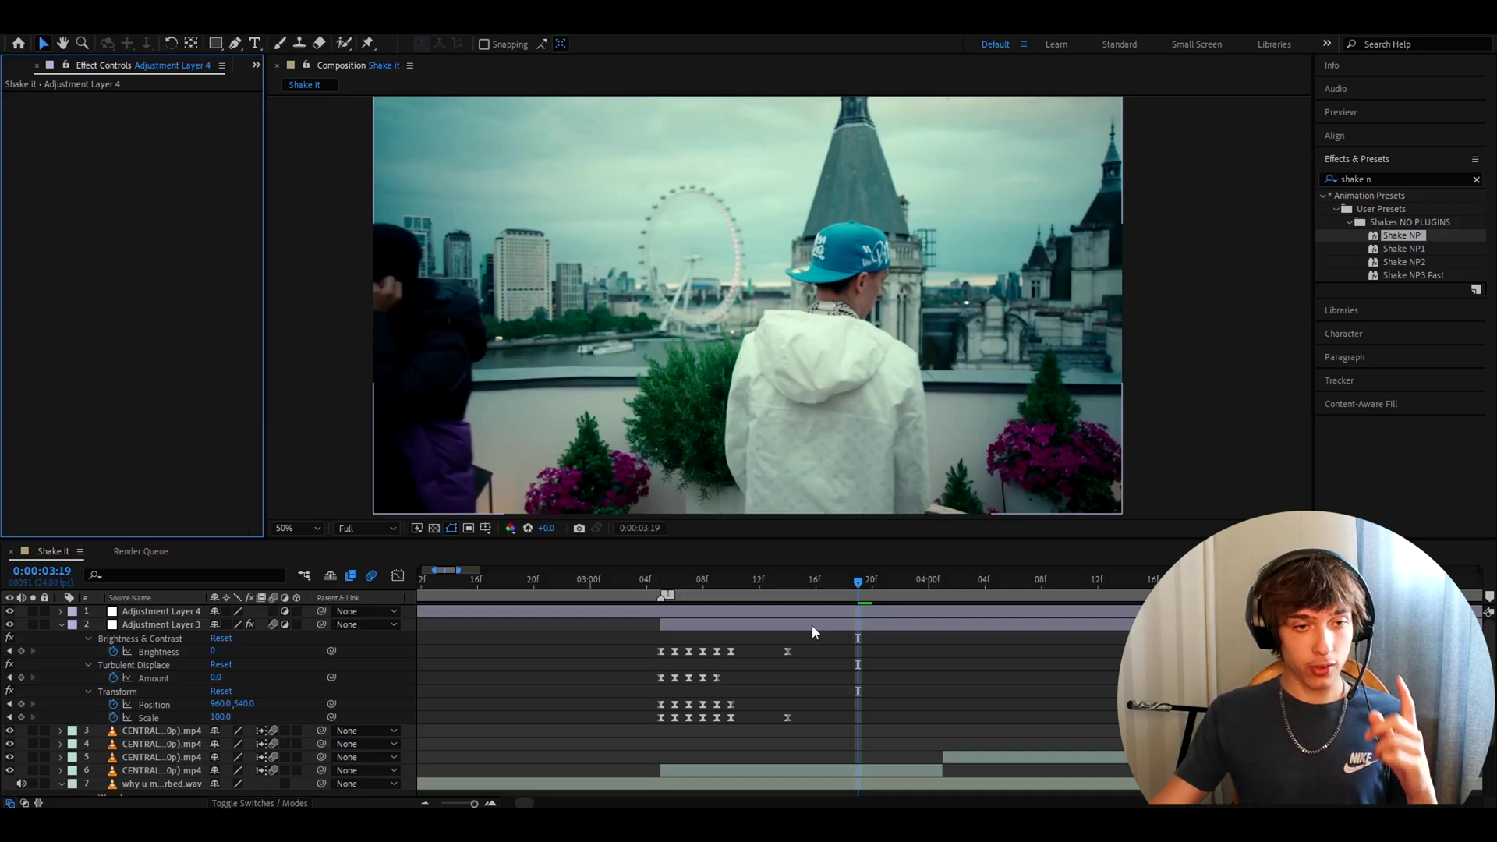
{"action": "left_click", "coordinate": [194, 625]}
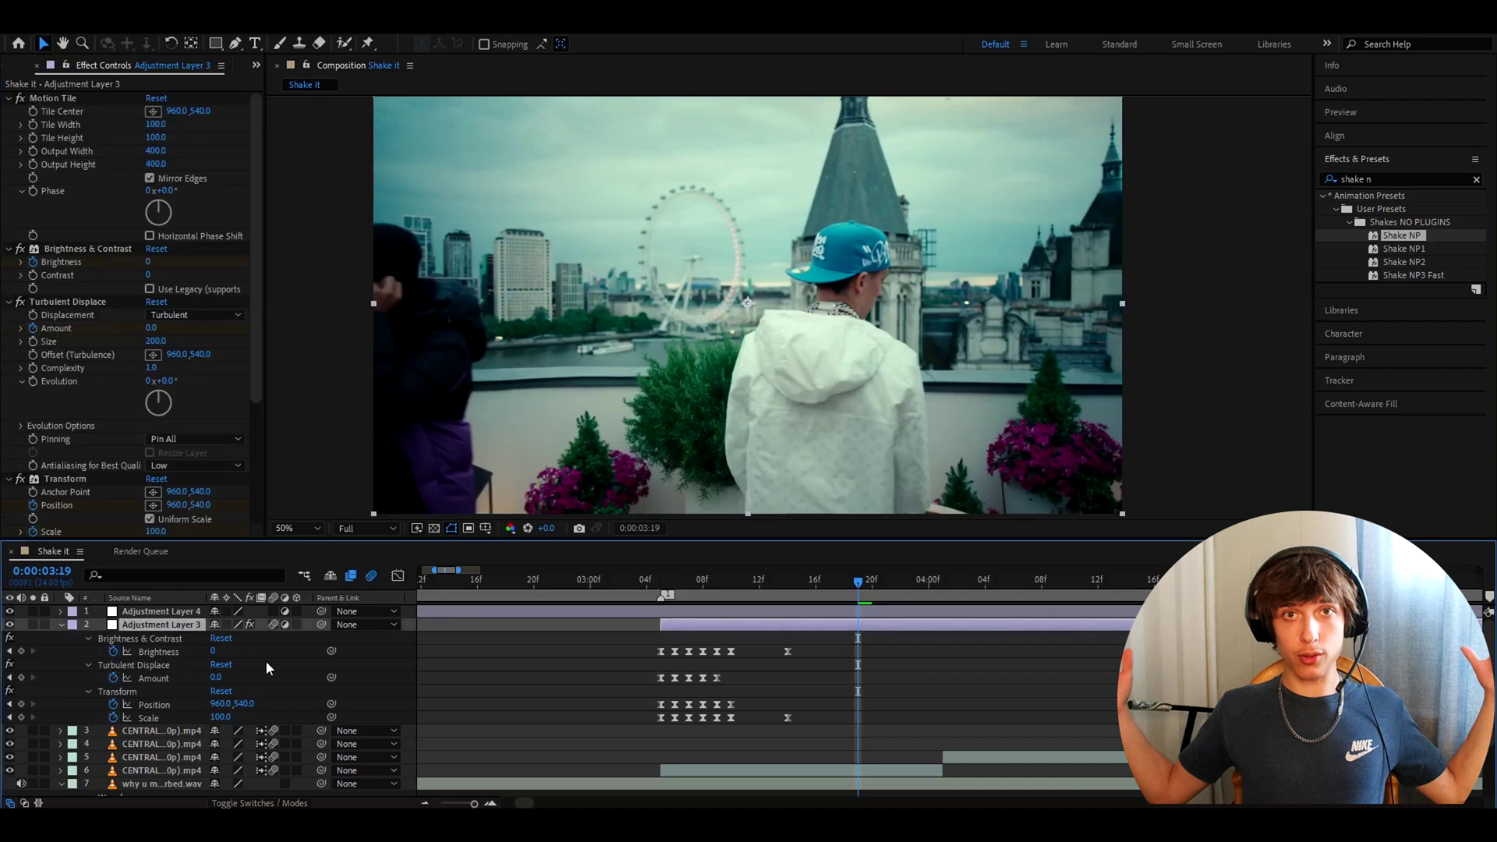